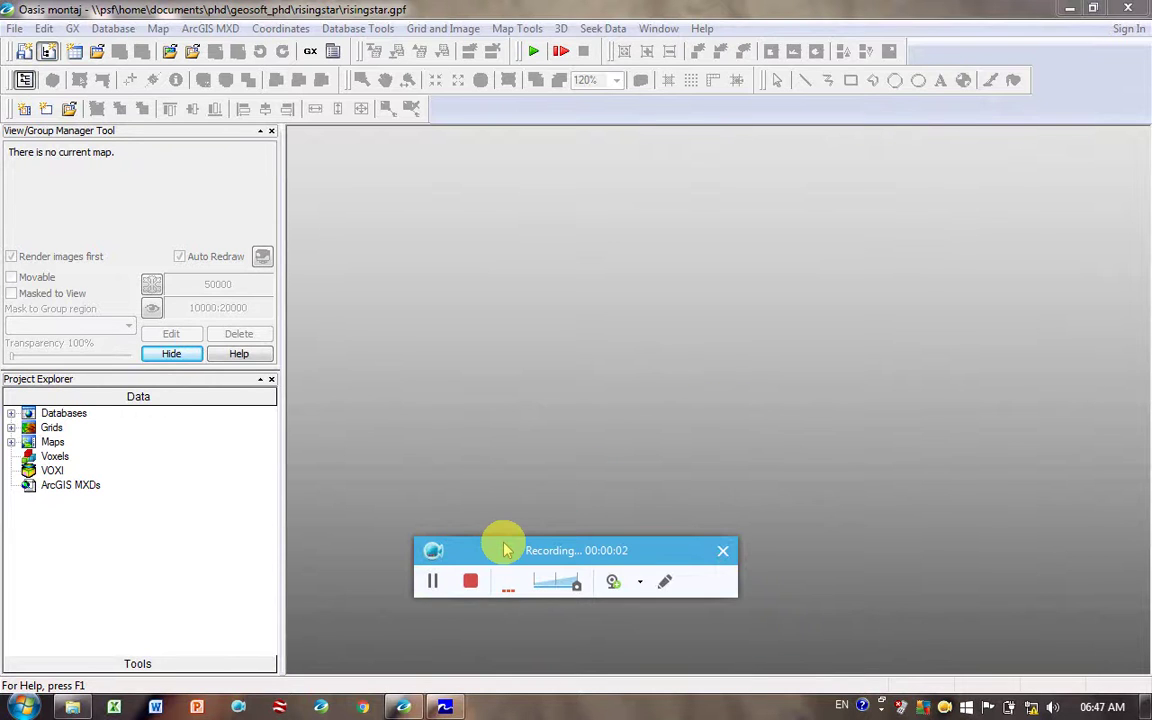
Bring up the G859_diurnal.dat worksheet in Surfer and inspect the X, Y, GPS height, READING and DIURNAL columns
{"action": "left_click_drag", "start_coordinate": [505, 549], "coordinate": [563, 707]}
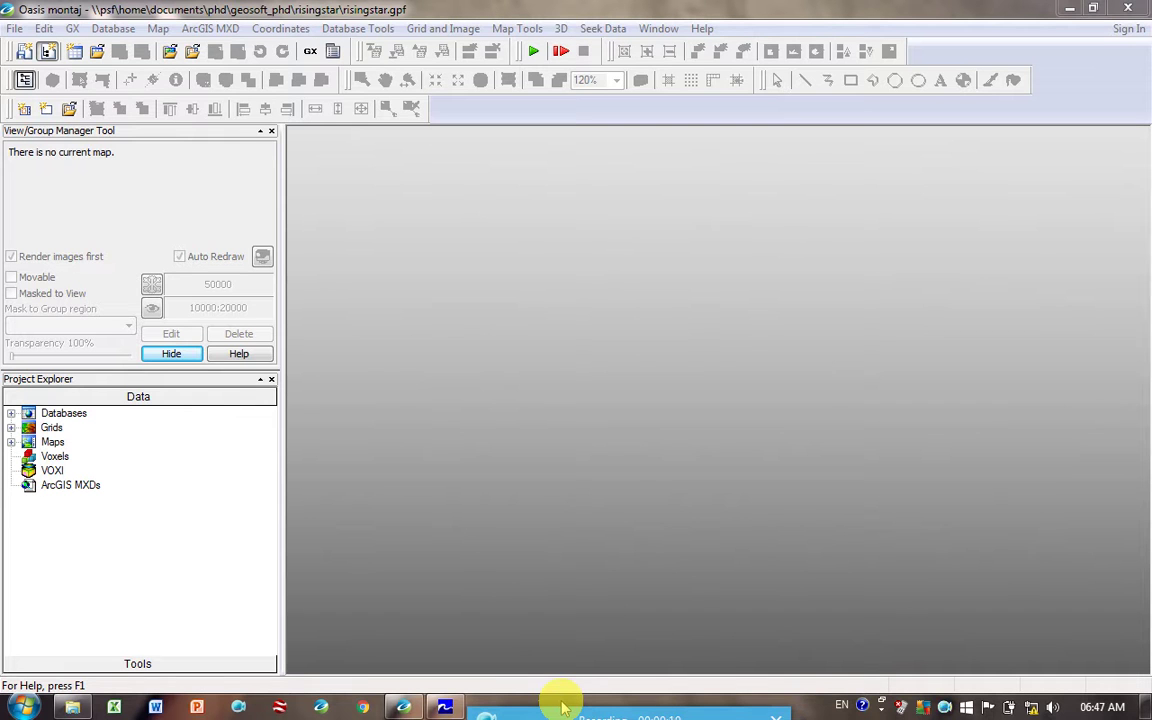
{"action": "left_click", "coordinate": [446, 707]}
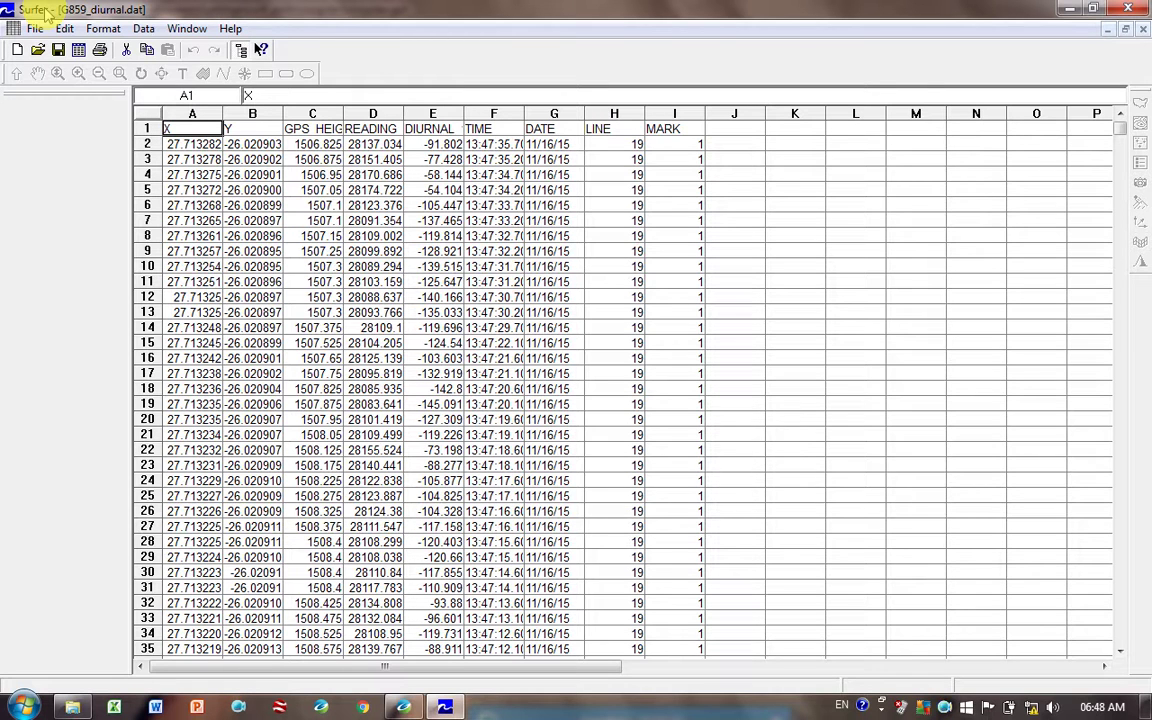
{"action": "left_click", "coordinate": [188, 114]}
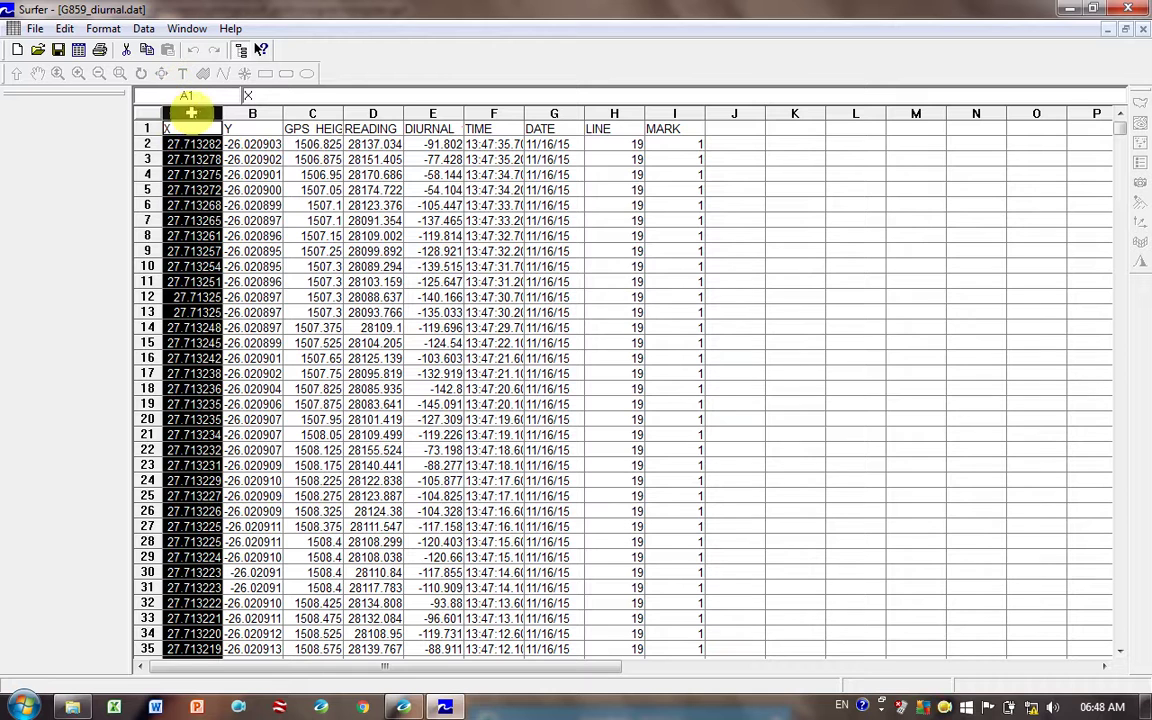
{"action": "left_click", "coordinate": [247, 114]}
{"action": "left_click", "coordinate": [312, 114]}
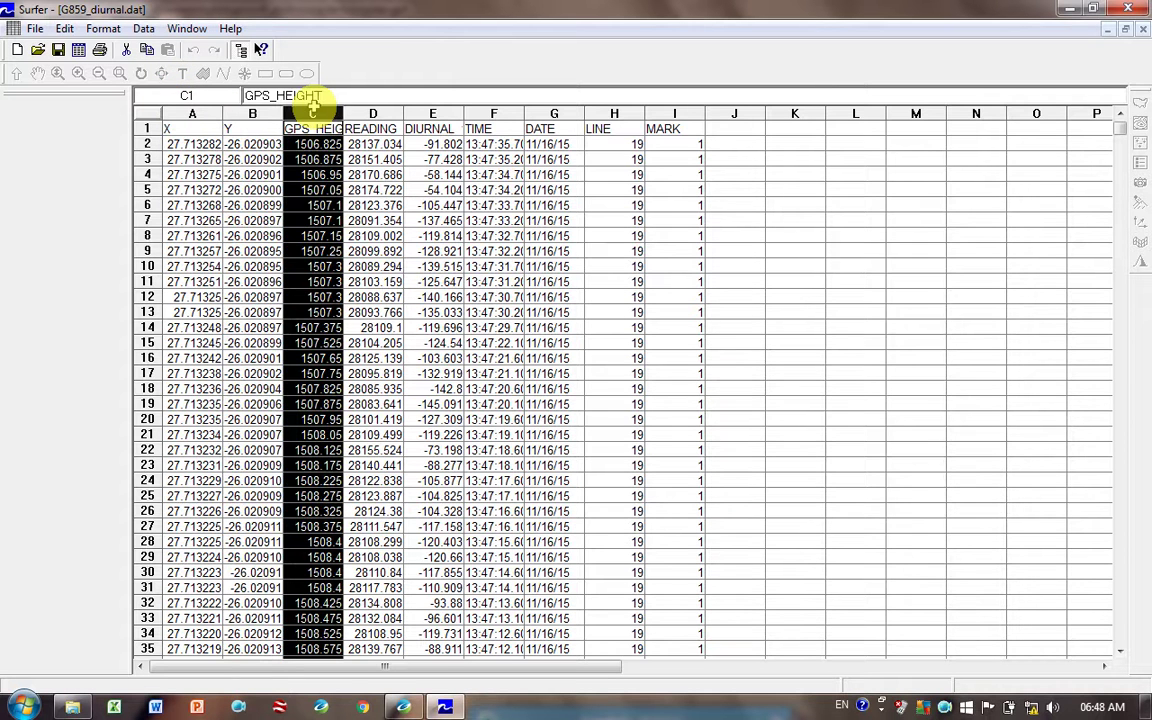
{"action": "left_click", "coordinate": [379, 112]}
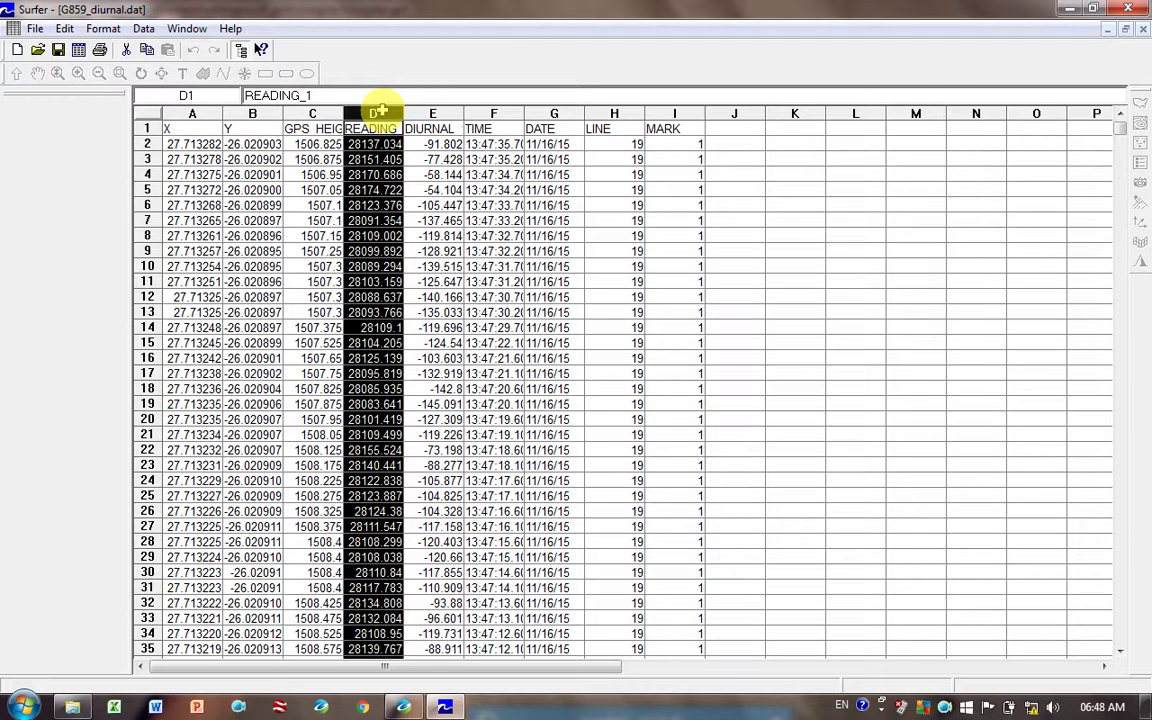
{"action": "left_click", "coordinate": [451, 112]}
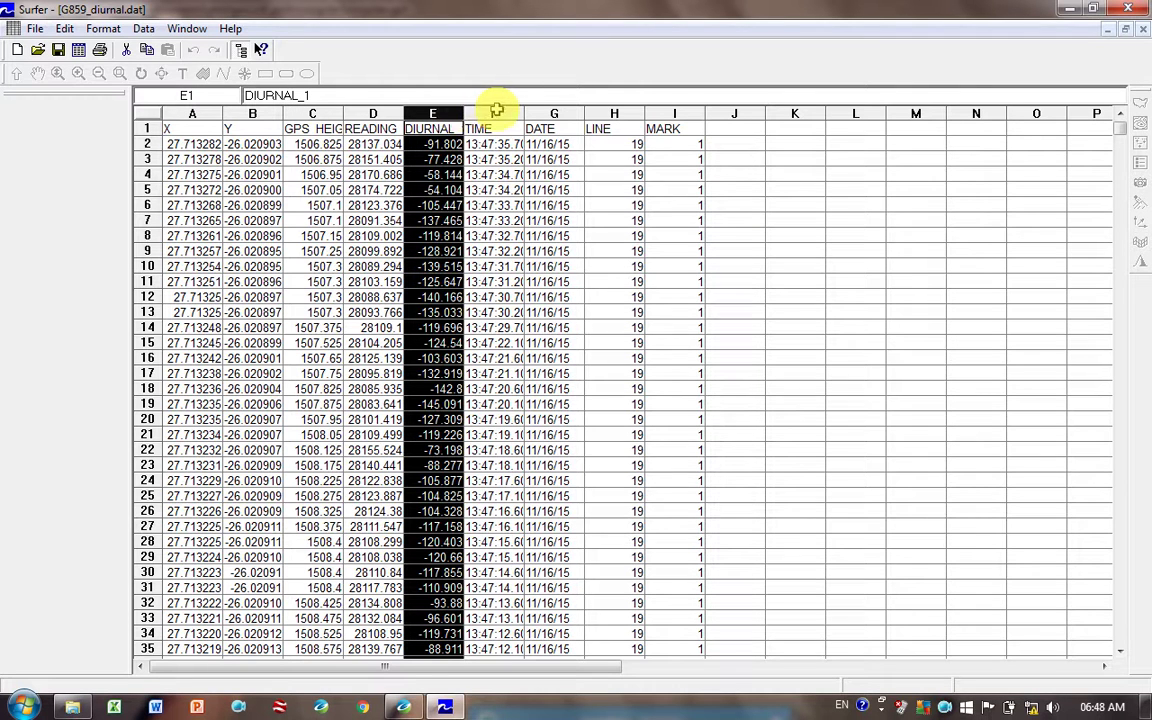
Inspect the TIME, DATE, LINE and MARK columns, finishing with LINE selected
{"action": "left_click", "coordinate": [493, 112]}
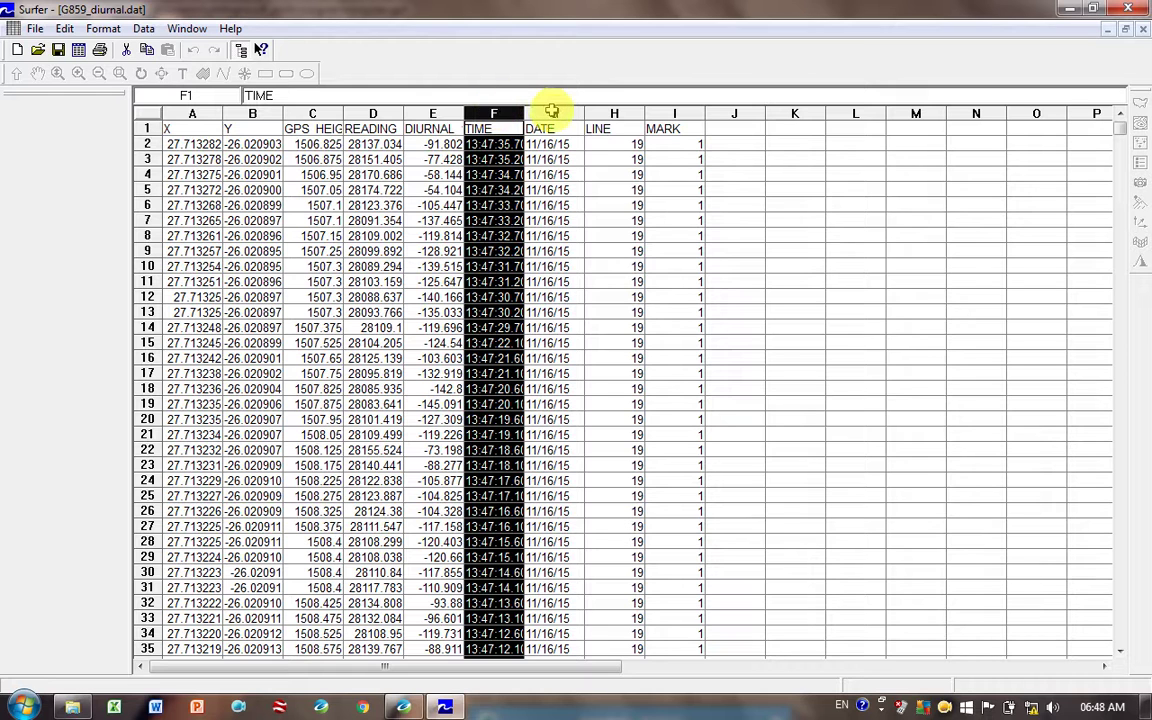
{"action": "left_click", "coordinate": [552, 112]}
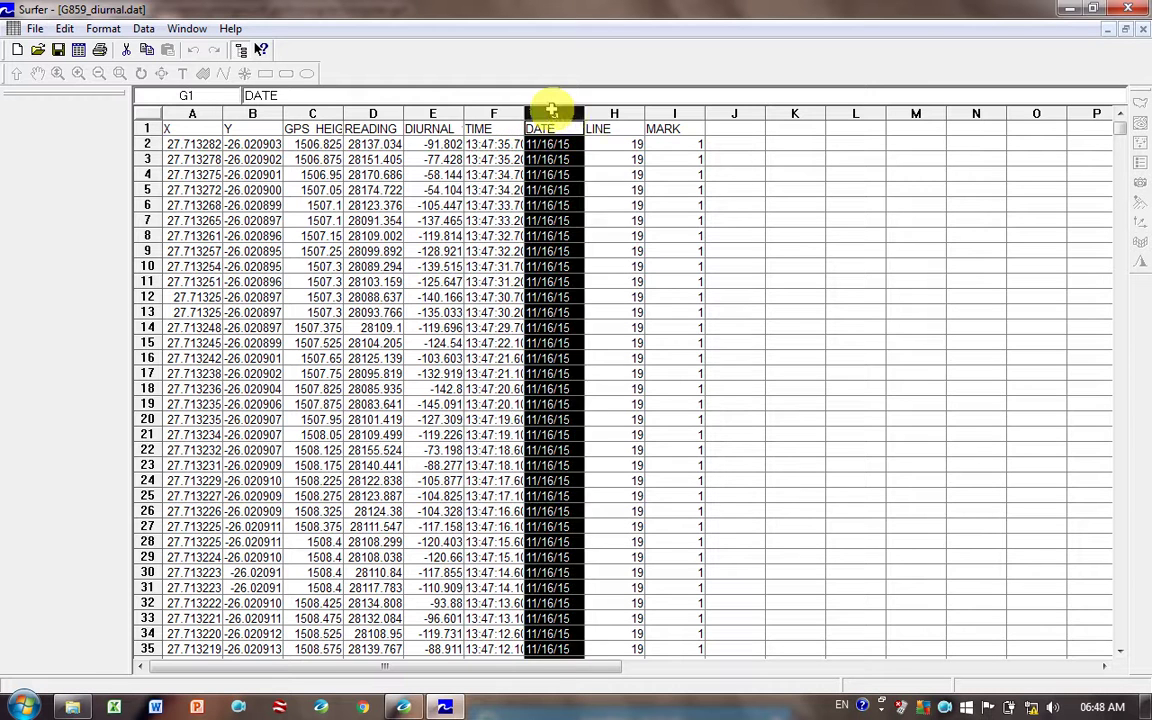
{"action": "left_click", "coordinate": [630, 113]}
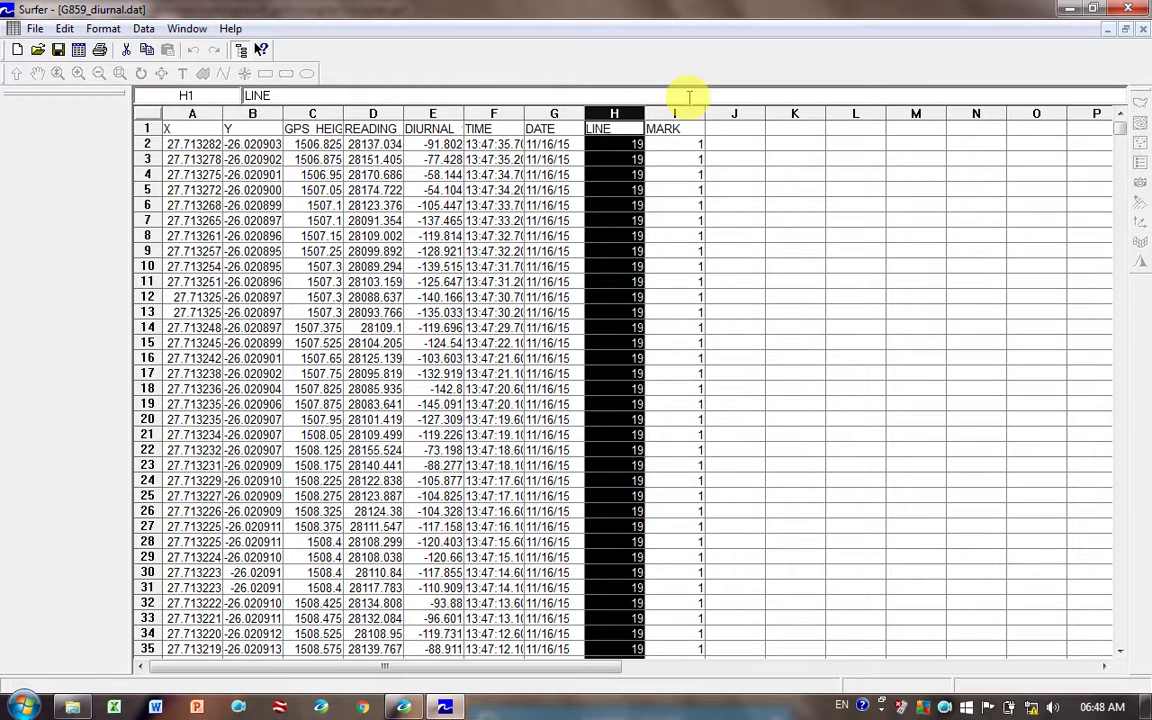
{"action": "left_click", "coordinate": [674, 112]}
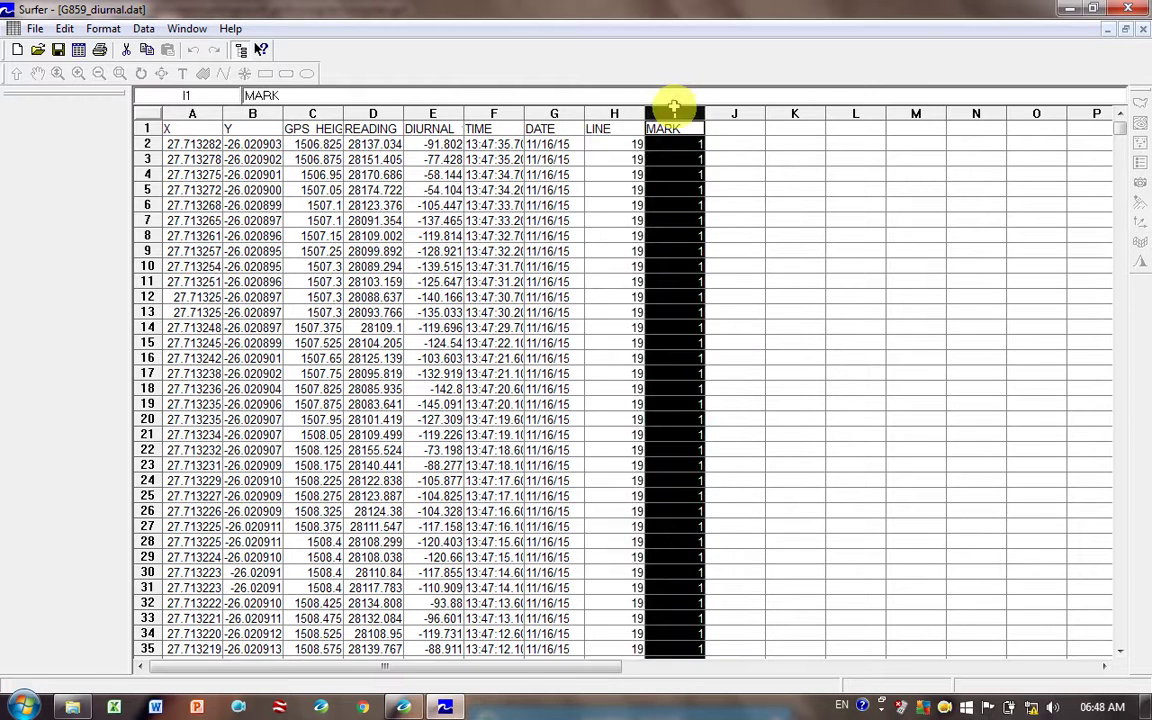
{"action": "left_click", "coordinate": [919, 299]}
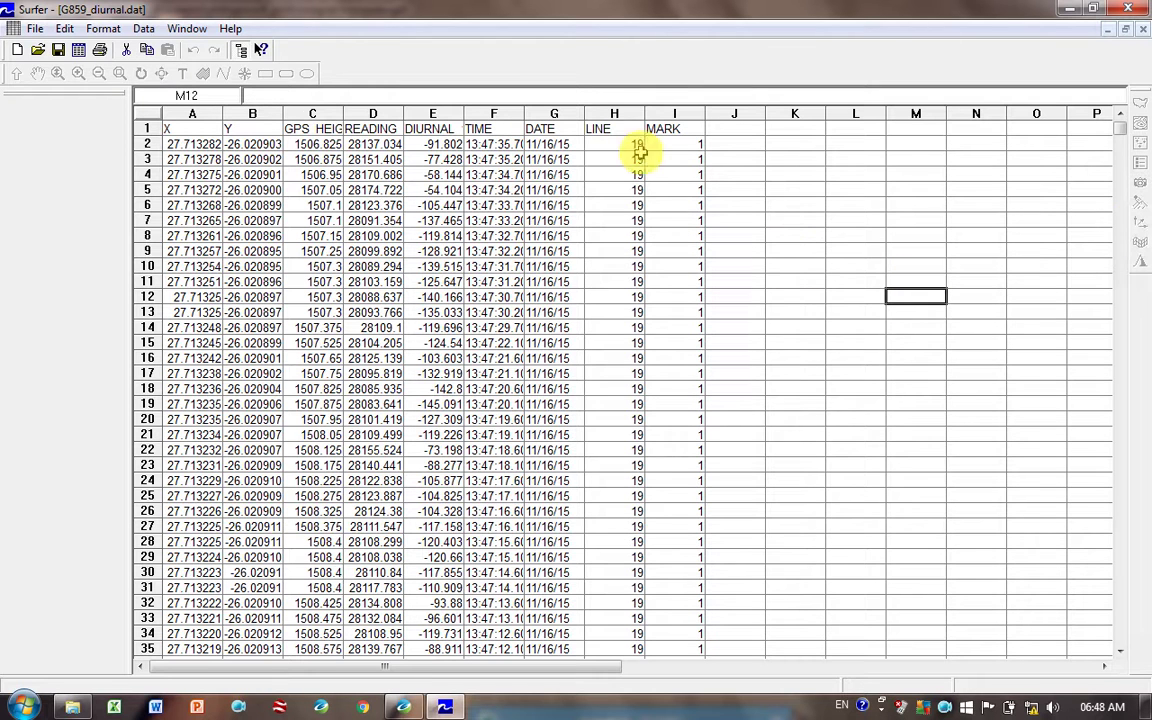
{"action": "left_click", "coordinate": [610, 113]}
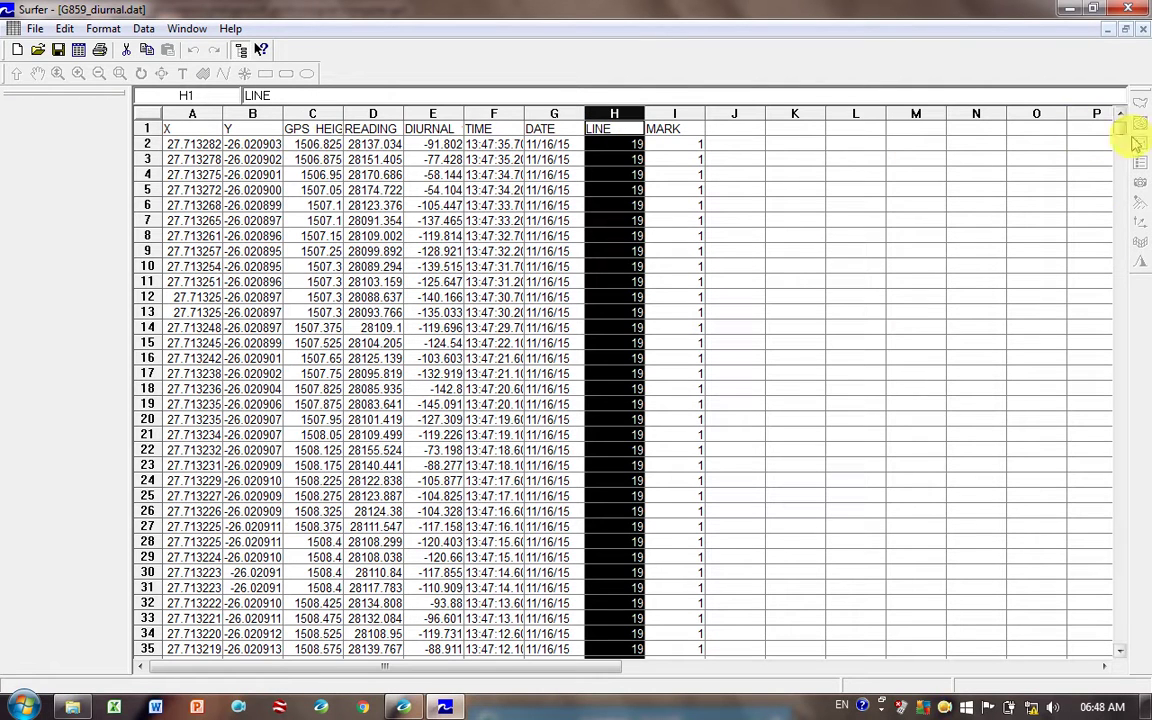
Scroll down through the later survey lines, then minimize Surfer to return to Oasis montaj
{"action": "left_click_drag", "start_coordinate": [1117, 130], "coordinate": [1120, 305]}
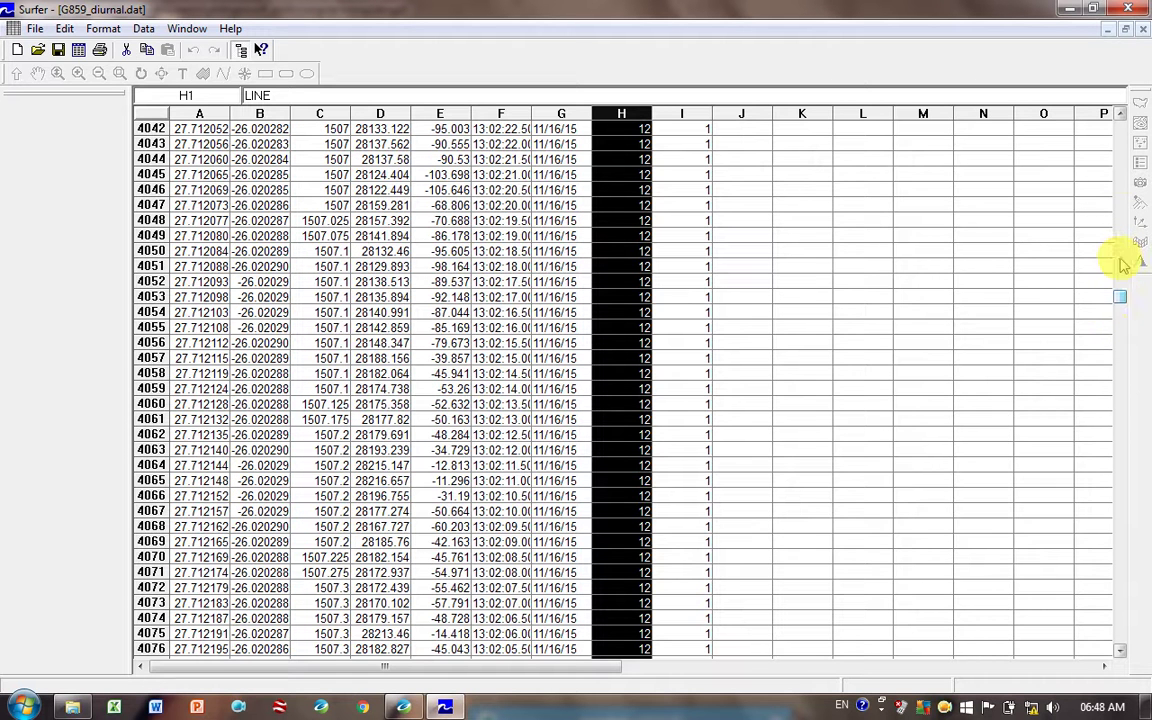
{"action": "double_click", "coordinate": [1122, 160]}
{"action": "left_click", "coordinate": [1122, 160]}
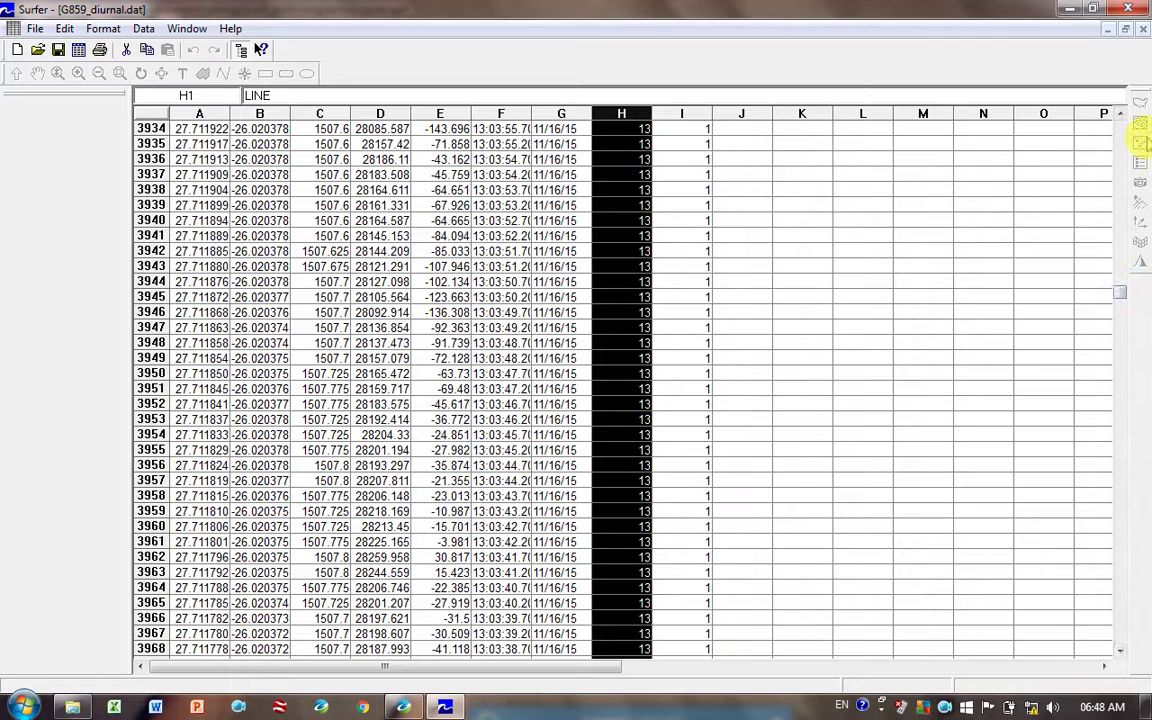
{"action": "left_click", "coordinate": [1127, 138]}
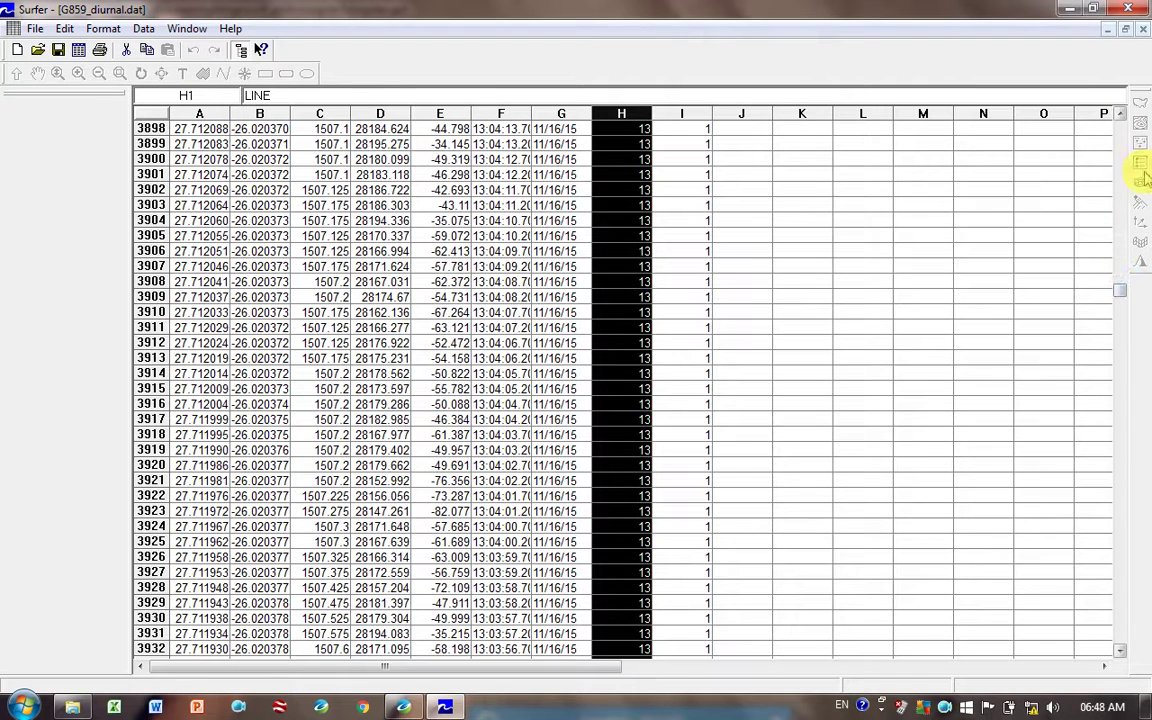
{"action": "left_click", "coordinate": [1125, 142]}
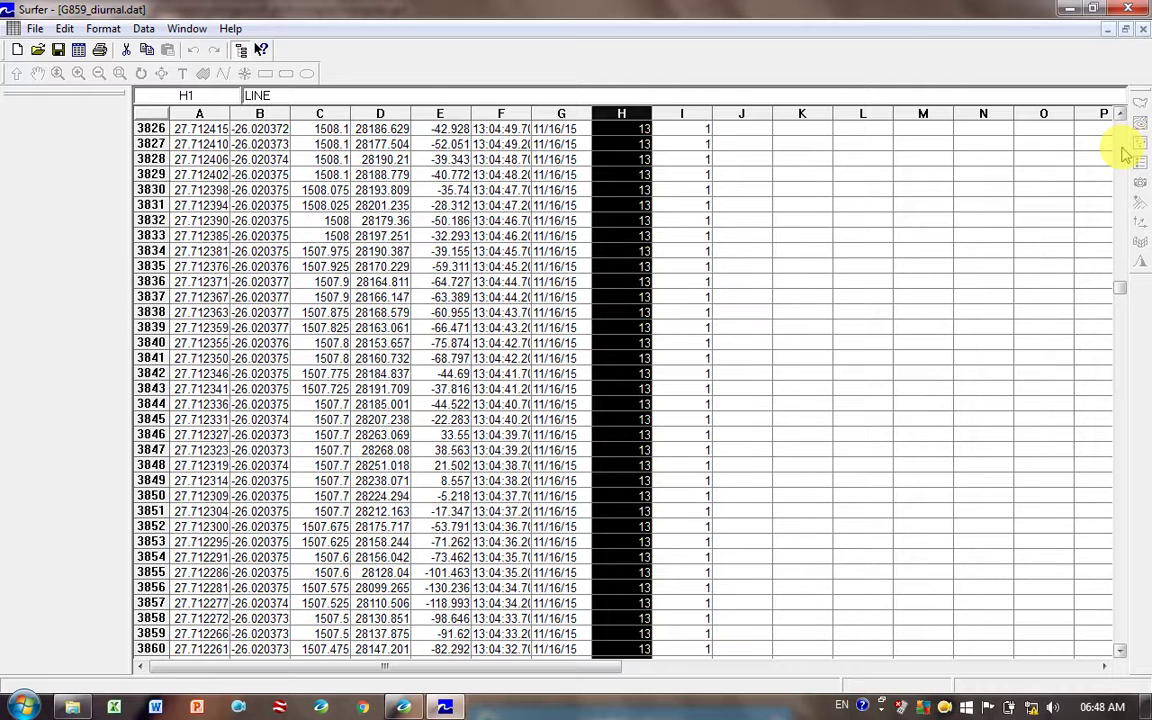
{"action": "left_click", "coordinate": [1066, 12]}
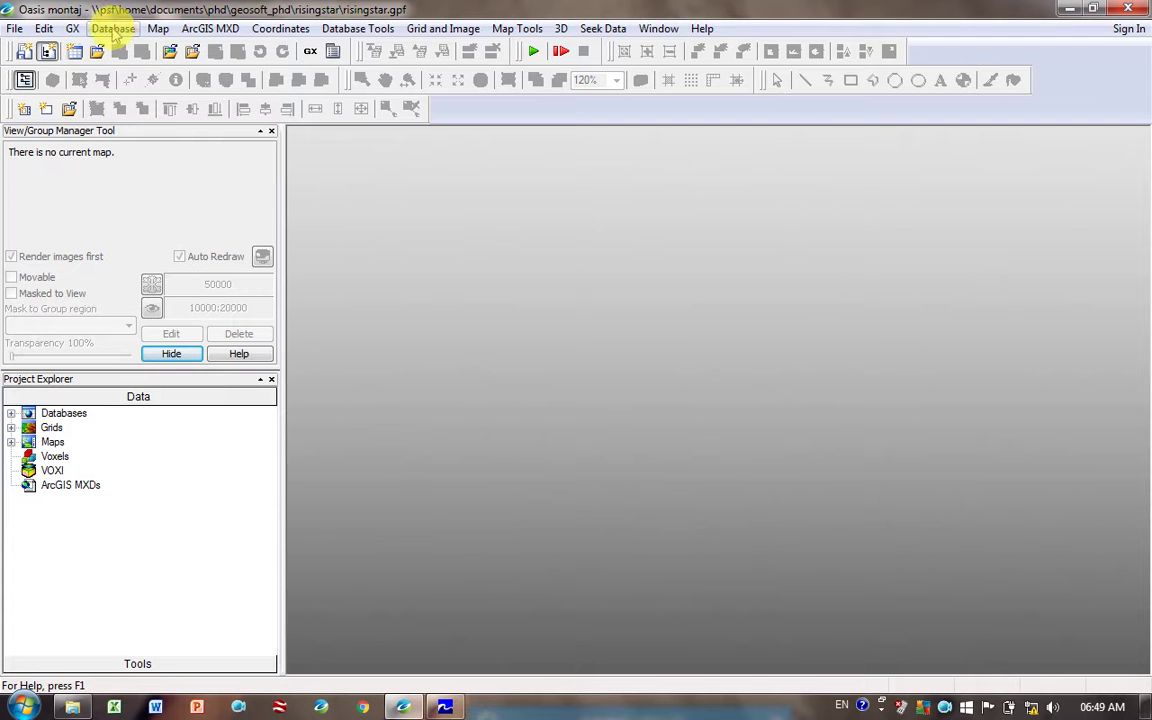
Start a Database ASCII import and choose G859_diurnal.dat as the file to import
{"action": "left_click", "coordinate": [115, 30]}
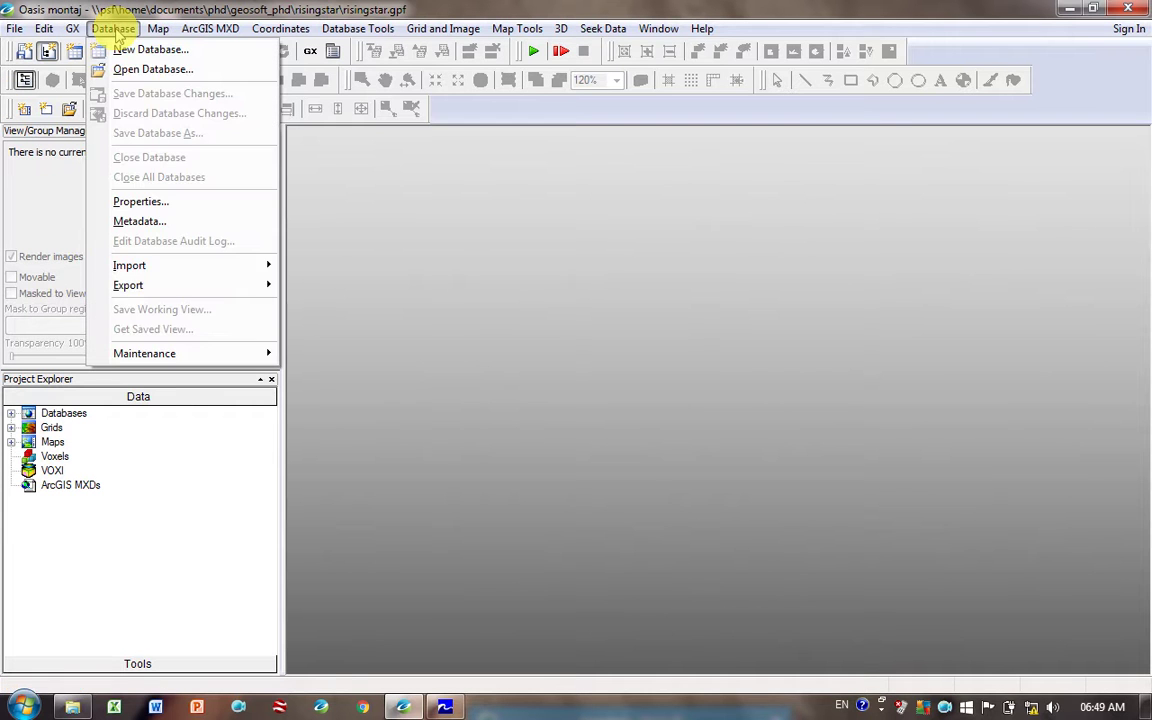
{"action": "mouse_move", "coordinate": [185, 266]}
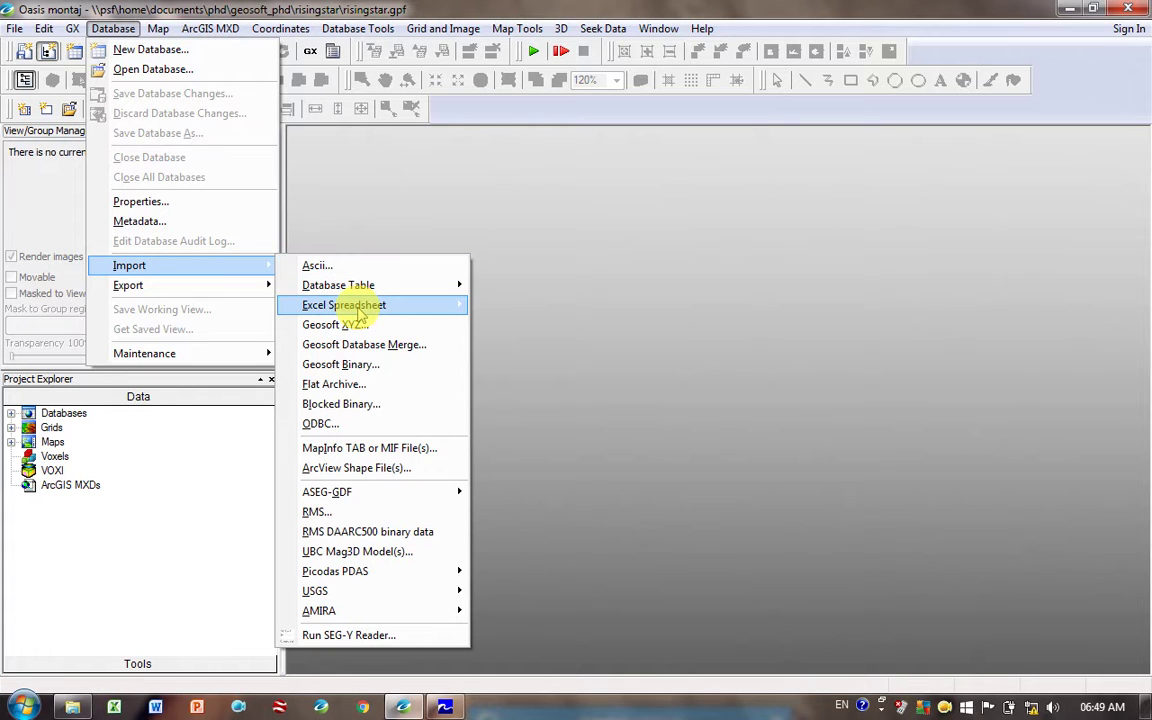
{"action": "mouse_move", "coordinate": [360, 314]}
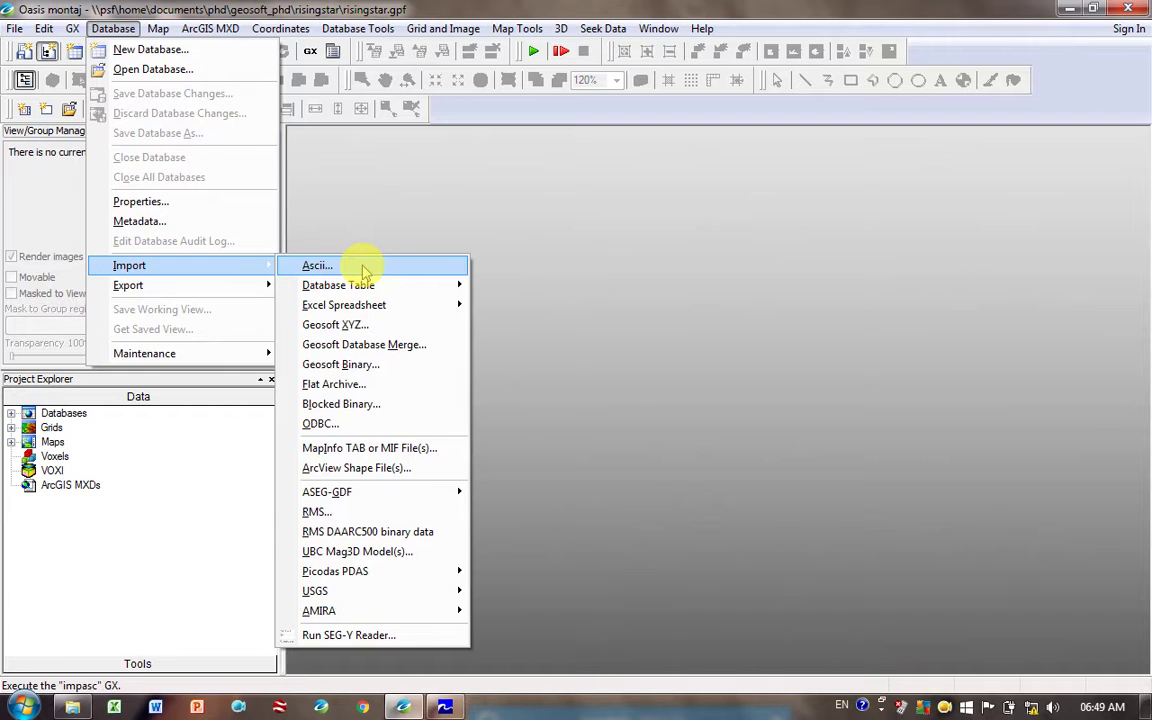
{"action": "left_click", "coordinate": [363, 270]}
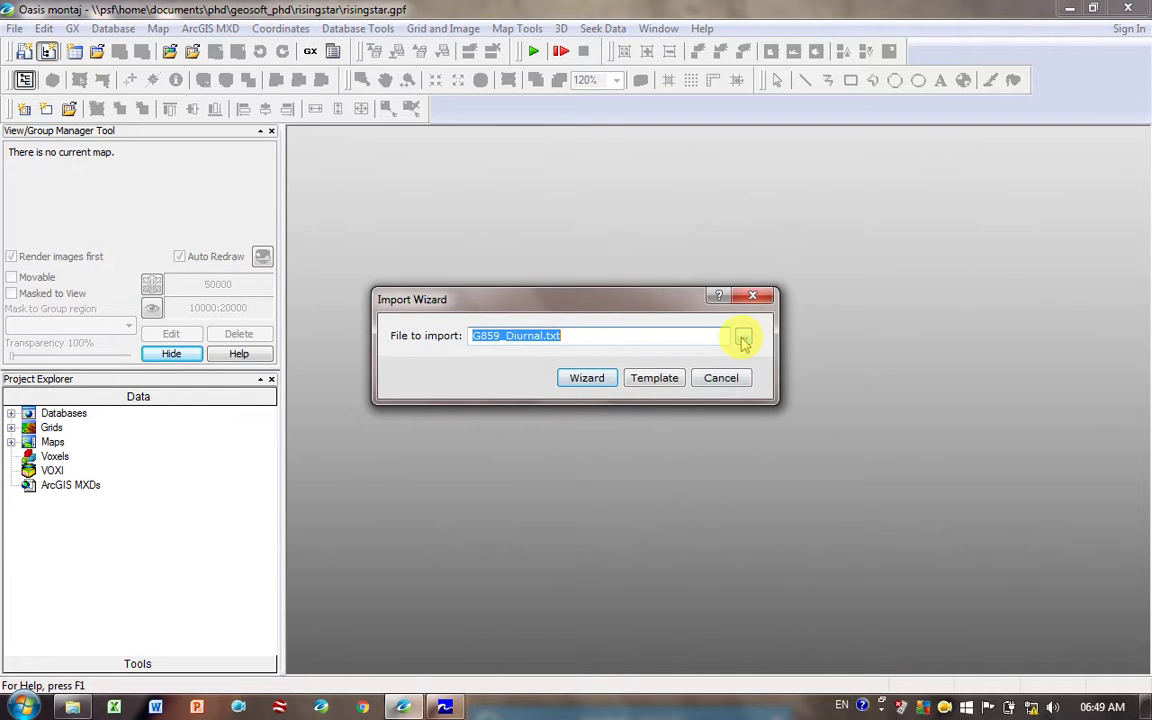
{"action": "left_click", "coordinate": [743, 340]}
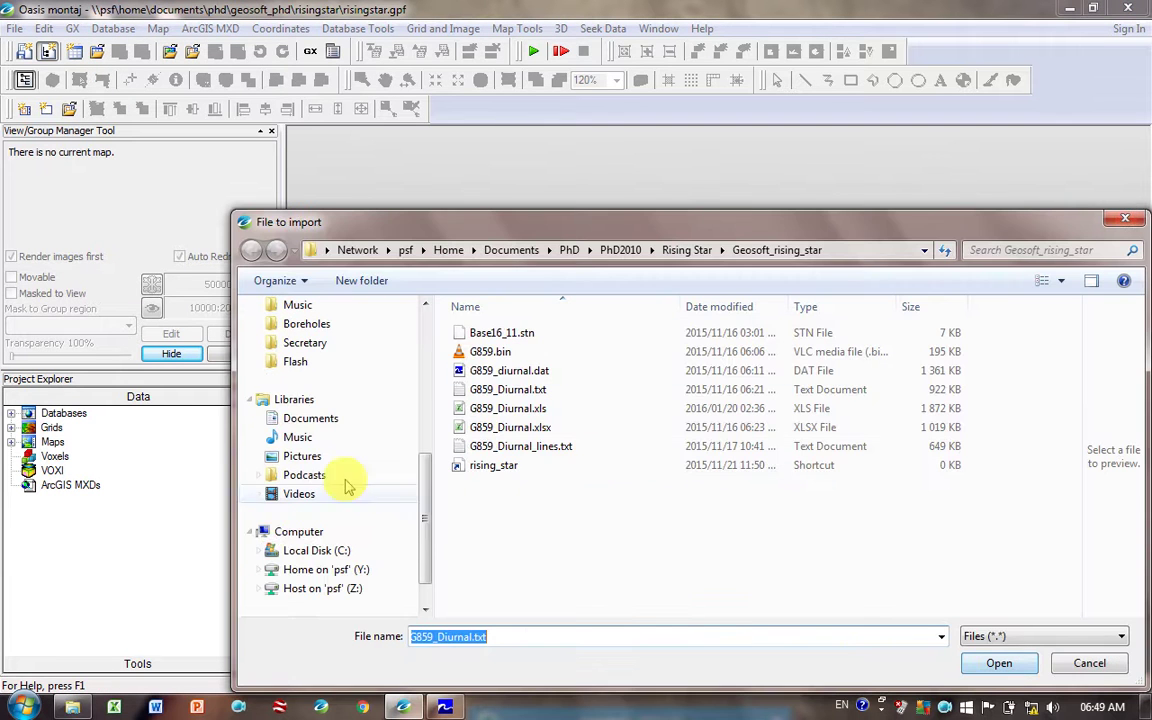
{"action": "scroll", "coordinate": [347, 485], "scroll_direction": "down", "scroll_amount": 2}
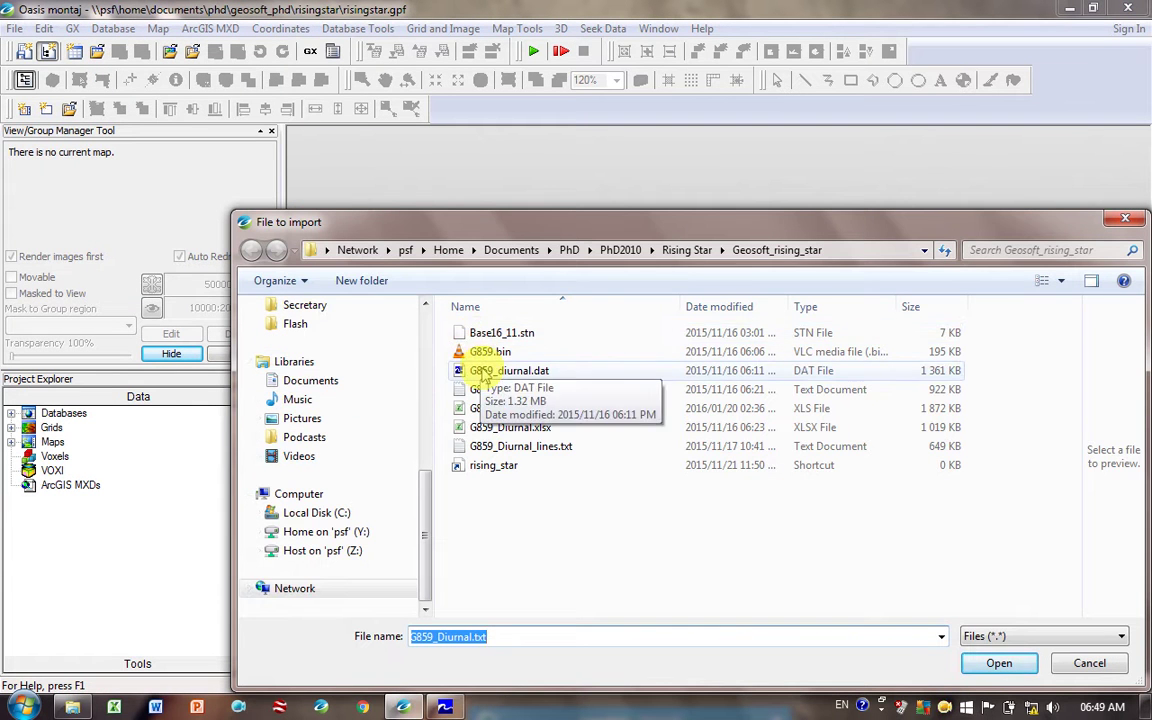
{"action": "left_click", "coordinate": [483, 372]}
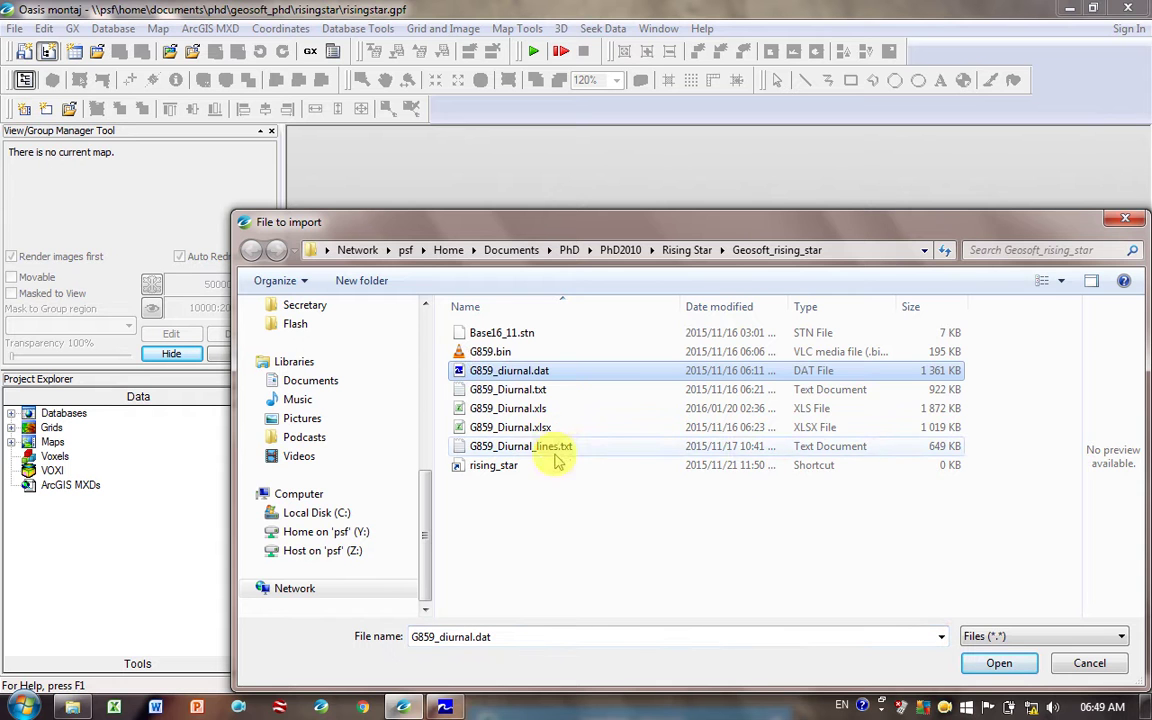
{"action": "left_click", "coordinate": [1012, 664]}
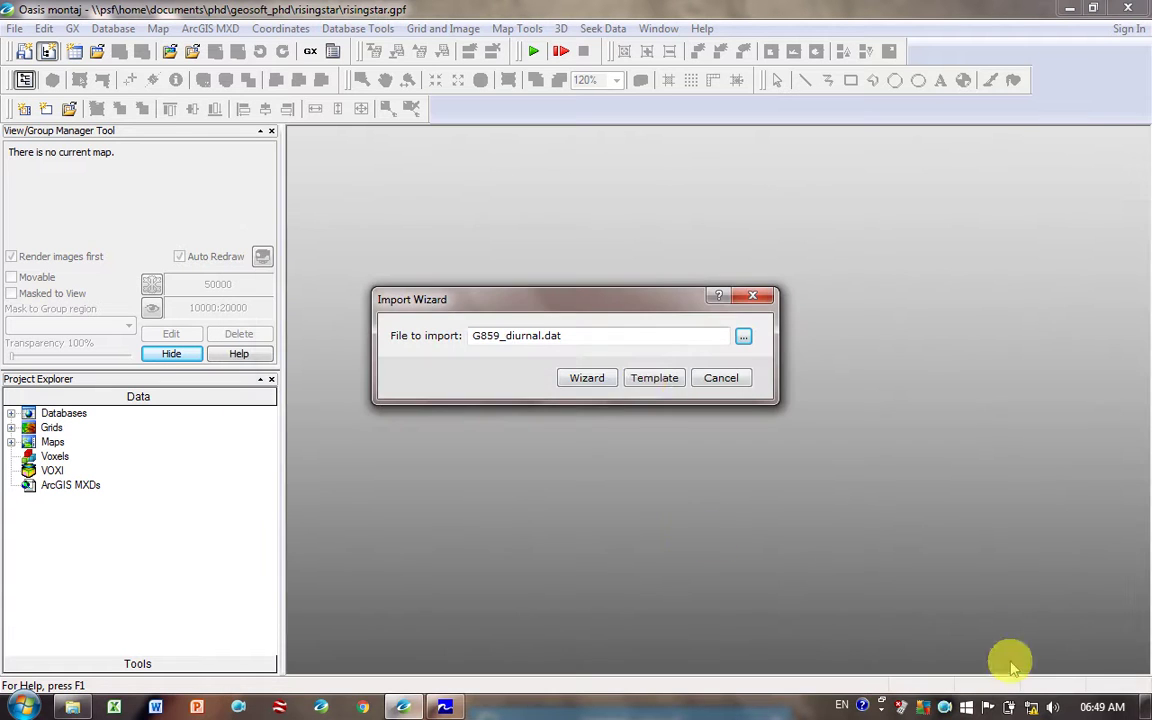
Set the import to split columns on white space and advance to the per-column settings
{"action": "left_click", "coordinate": [590, 380]}
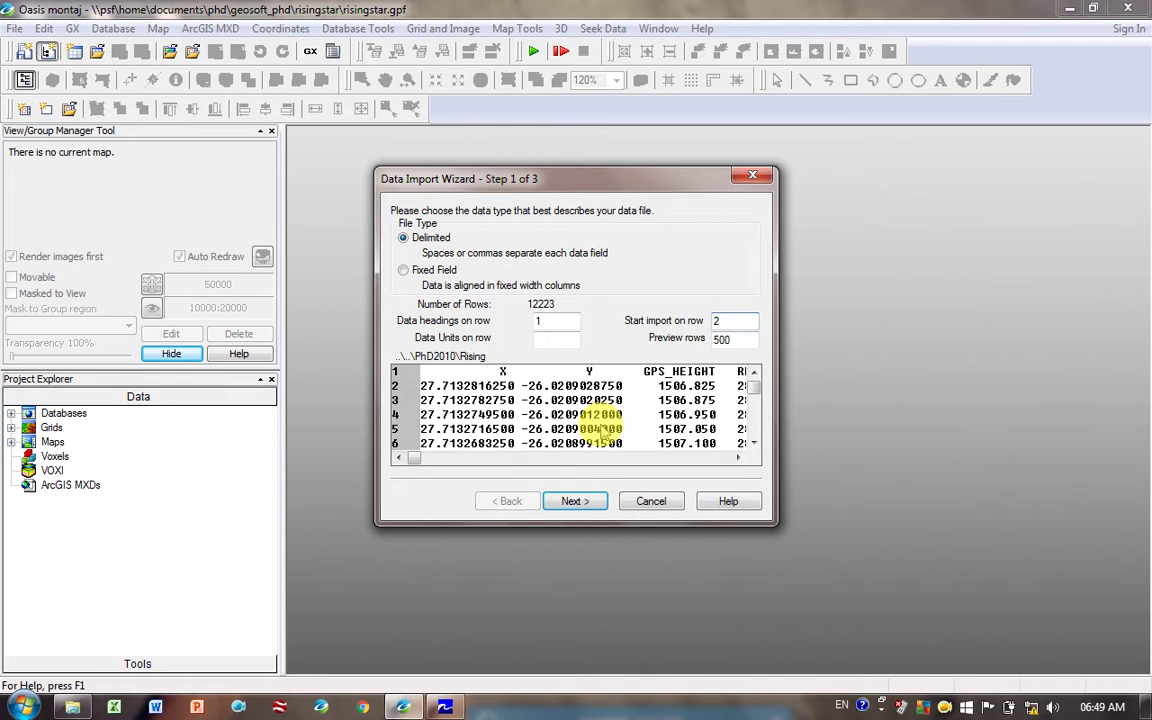
{"action": "left_click", "coordinate": [583, 503]}
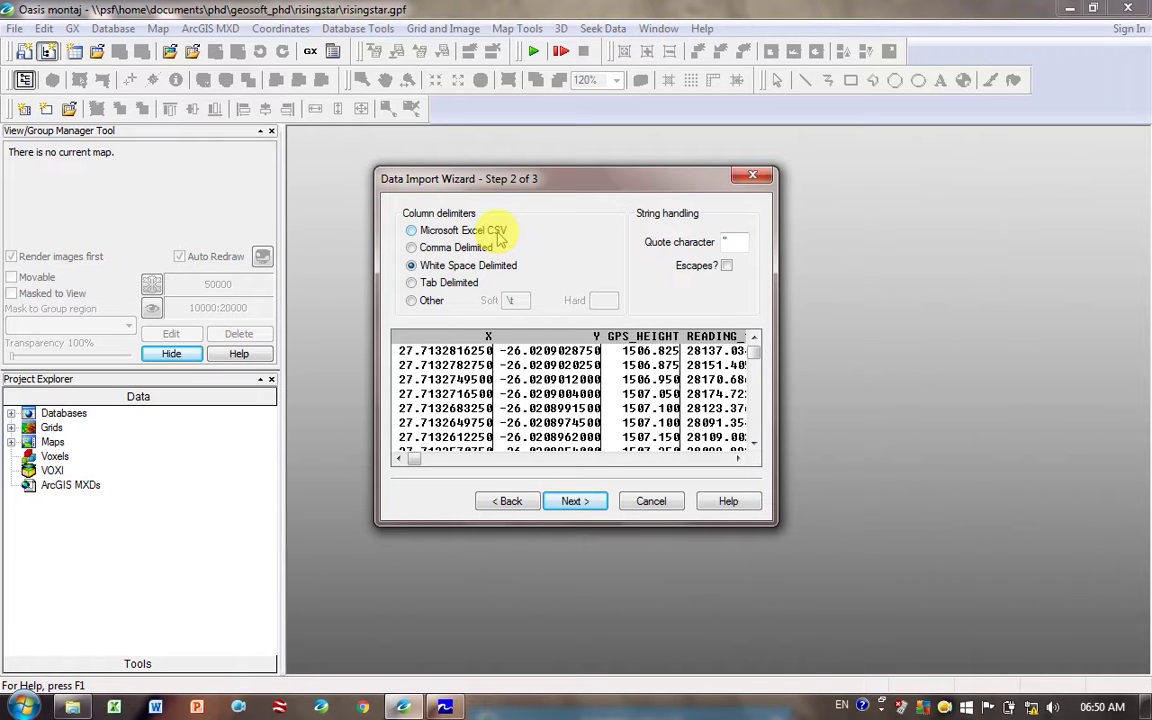
{"action": "left_click", "coordinate": [416, 301]}
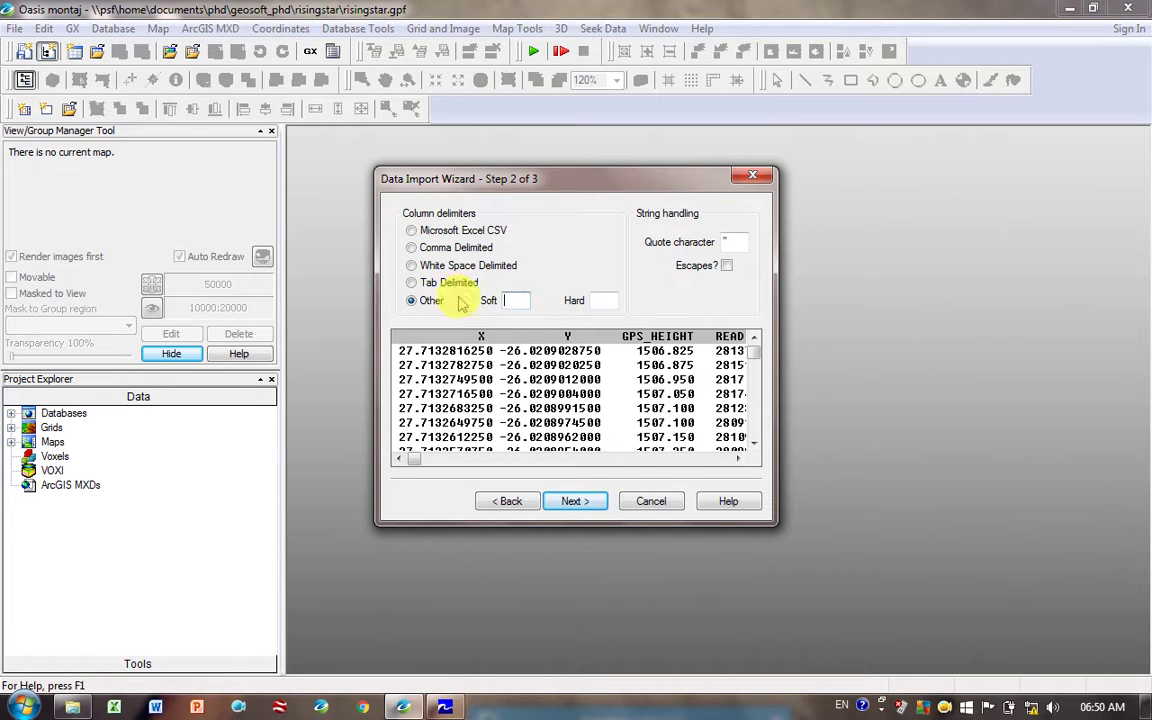
{"action": "left_click", "coordinate": [411, 266]}
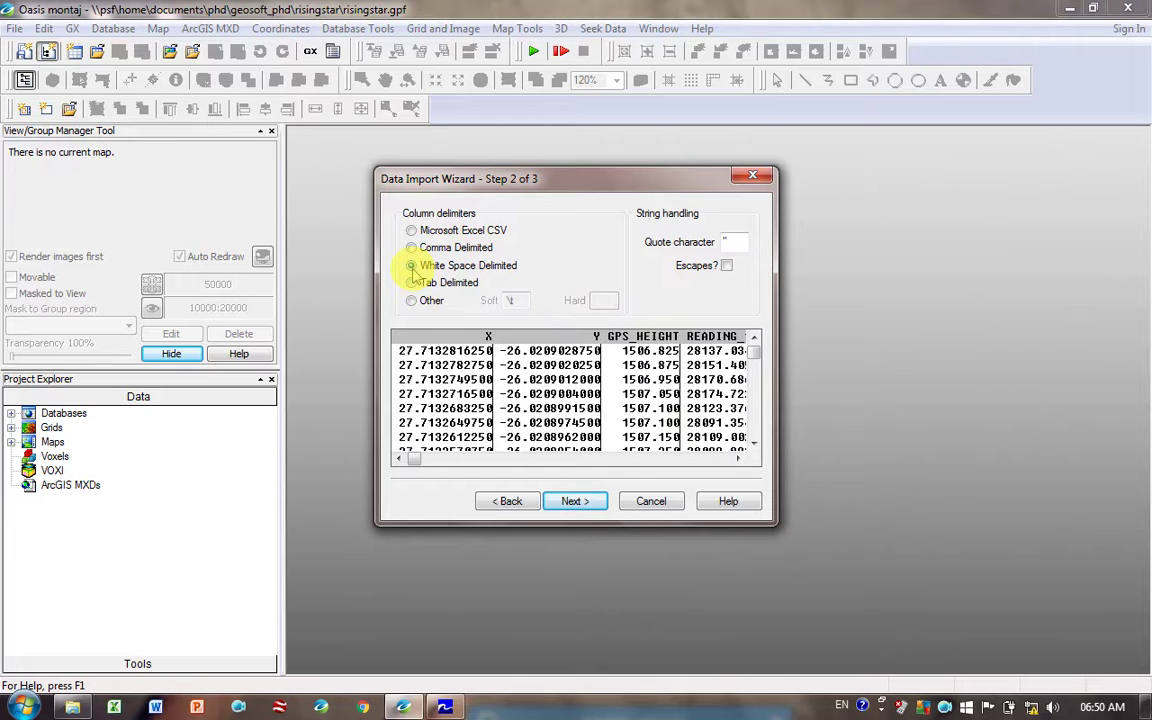
{"action": "left_click", "coordinate": [578, 503]}
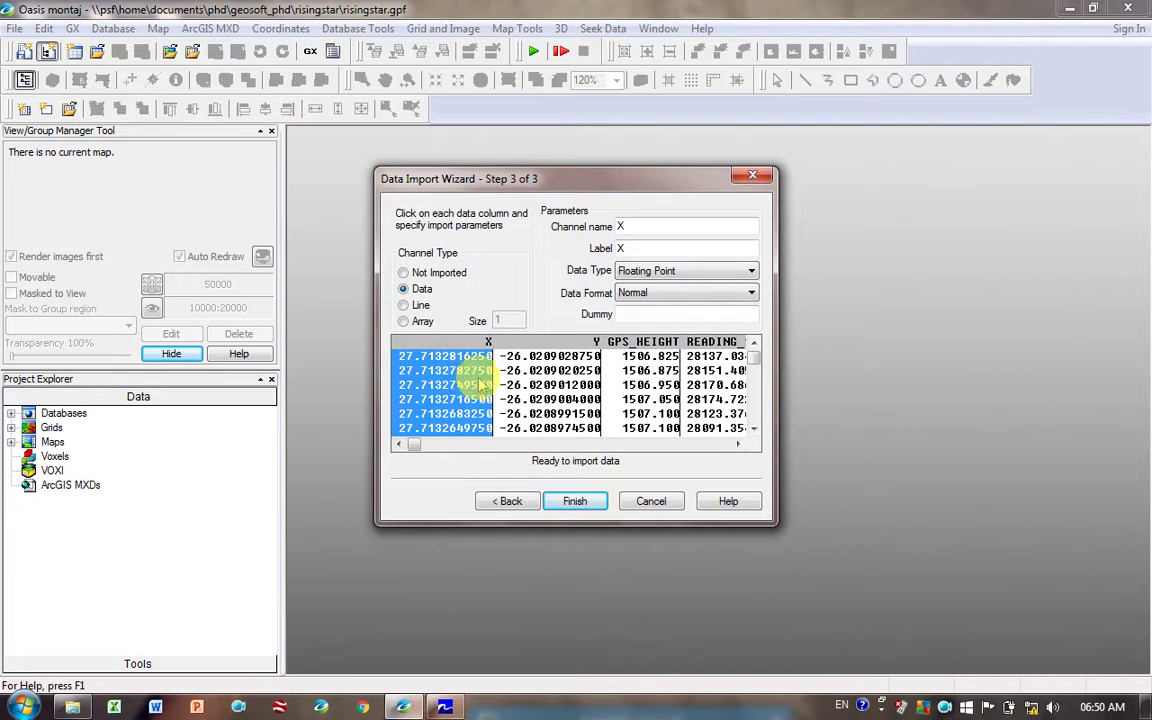
Review the channel settings of the Y, GPS_HEIGHT and READING columns
{"action": "left_click", "coordinate": [558, 340]}
{"action": "left_click", "coordinate": [672, 382]}
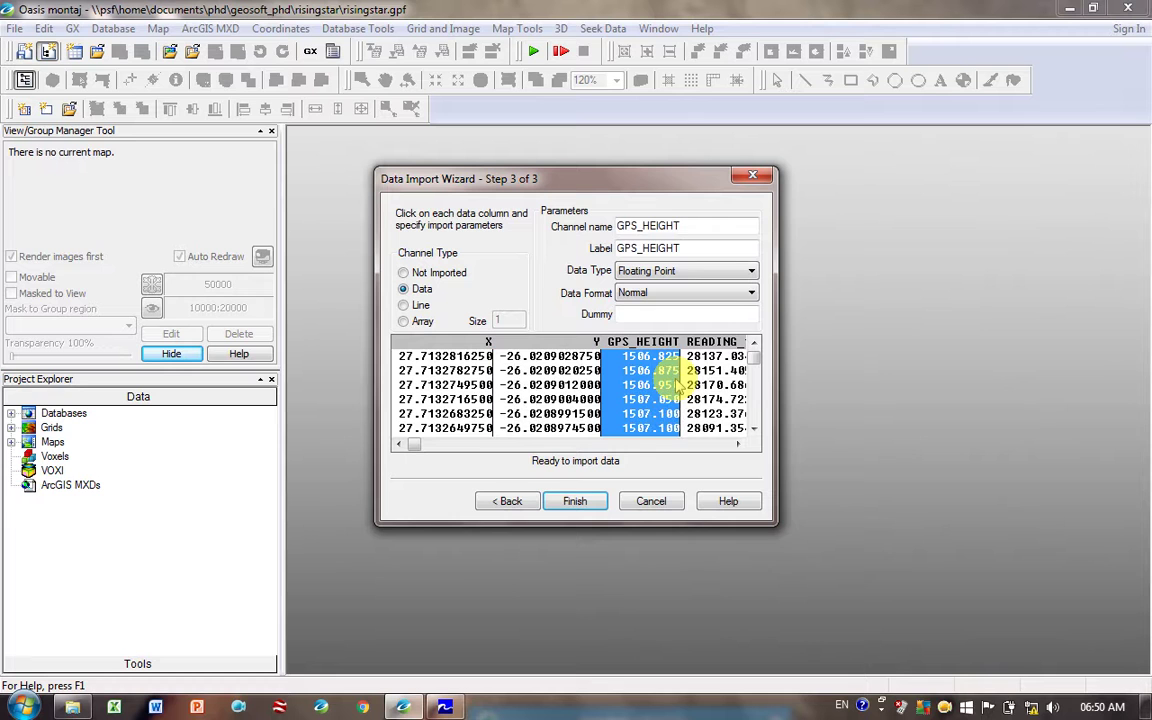
{"action": "left_click", "coordinate": [703, 386]}
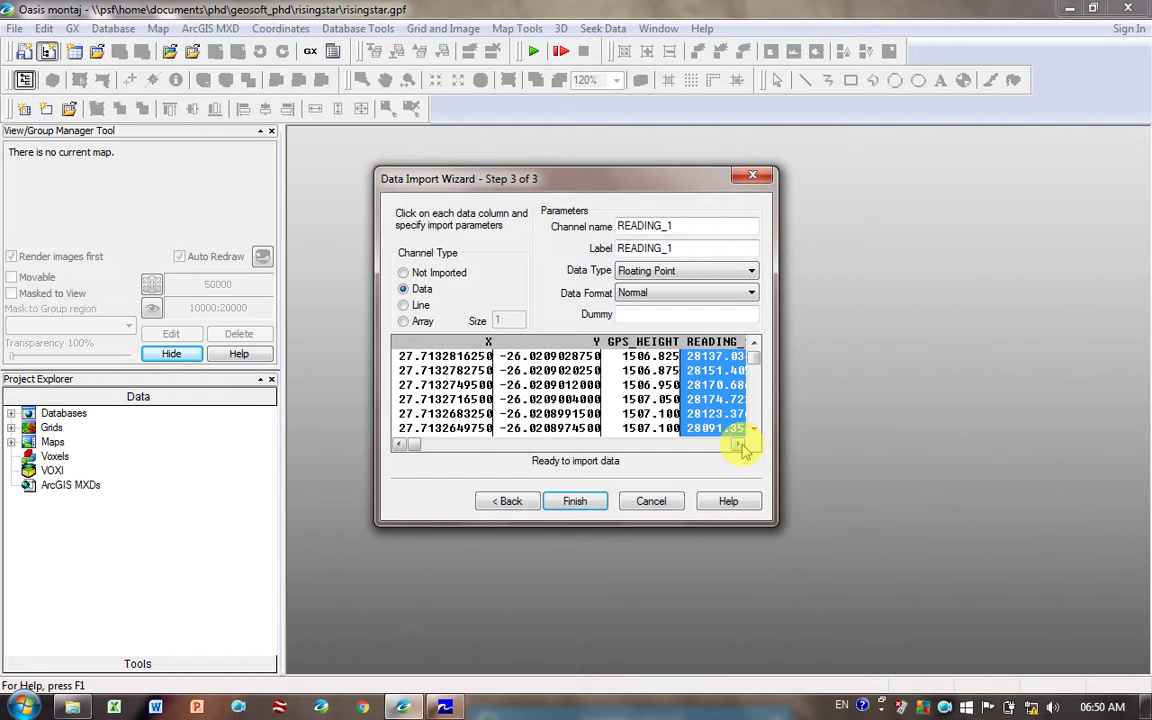
{"action": "left_click", "coordinate": [739, 445]}
{"action": "left_click", "coordinate": [739, 445]}
{"action": "left_click", "coordinate": [739, 445]}
{"action": "left_click", "coordinate": [739, 445]}
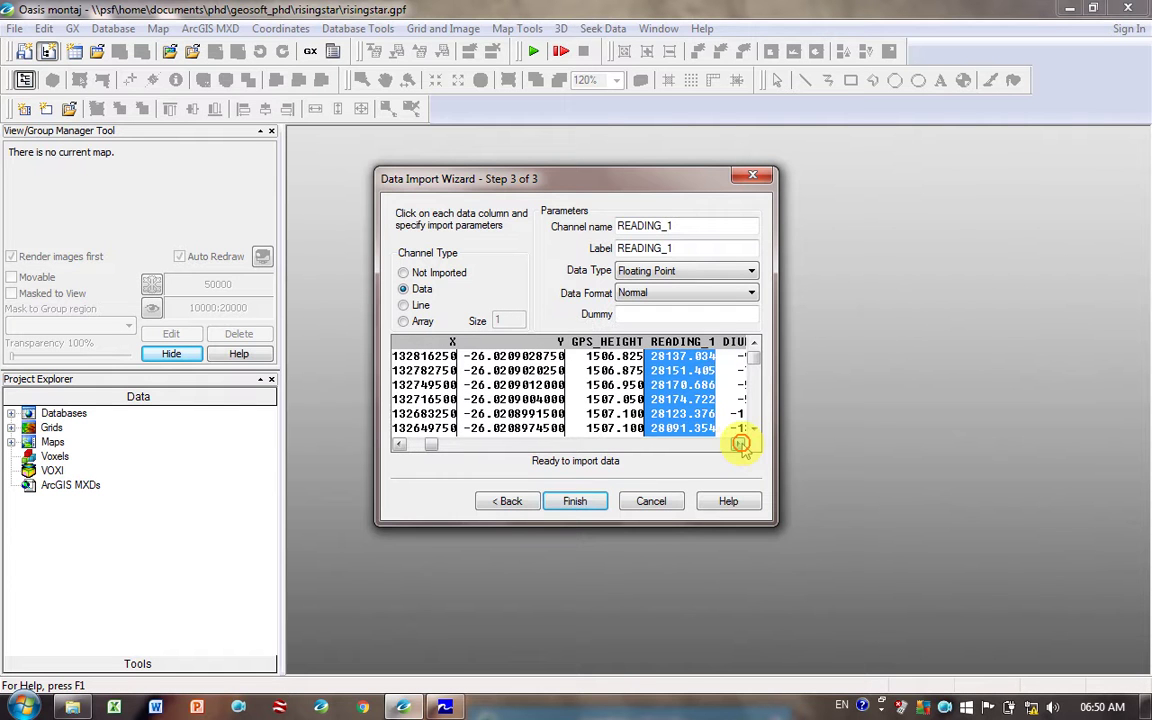
{"action": "left_click", "coordinate": [739, 445]}
{"action": "left_click", "coordinate": [739, 445]}
{"action": "left_click", "coordinate": [739, 445]}
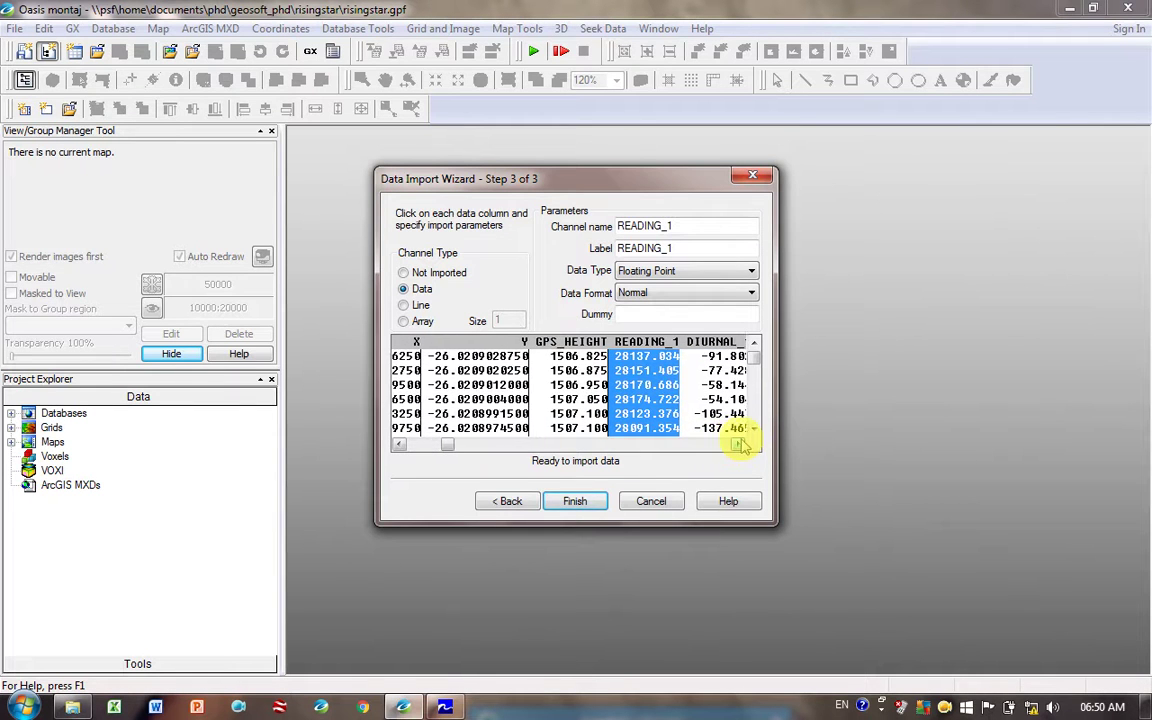
{"action": "left_click", "coordinate": [739, 445]}
{"action": "left_click", "coordinate": [739, 445]}
{"action": "left_click", "coordinate": [739, 445]}
{"action": "left_click", "coordinate": [739, 445]}
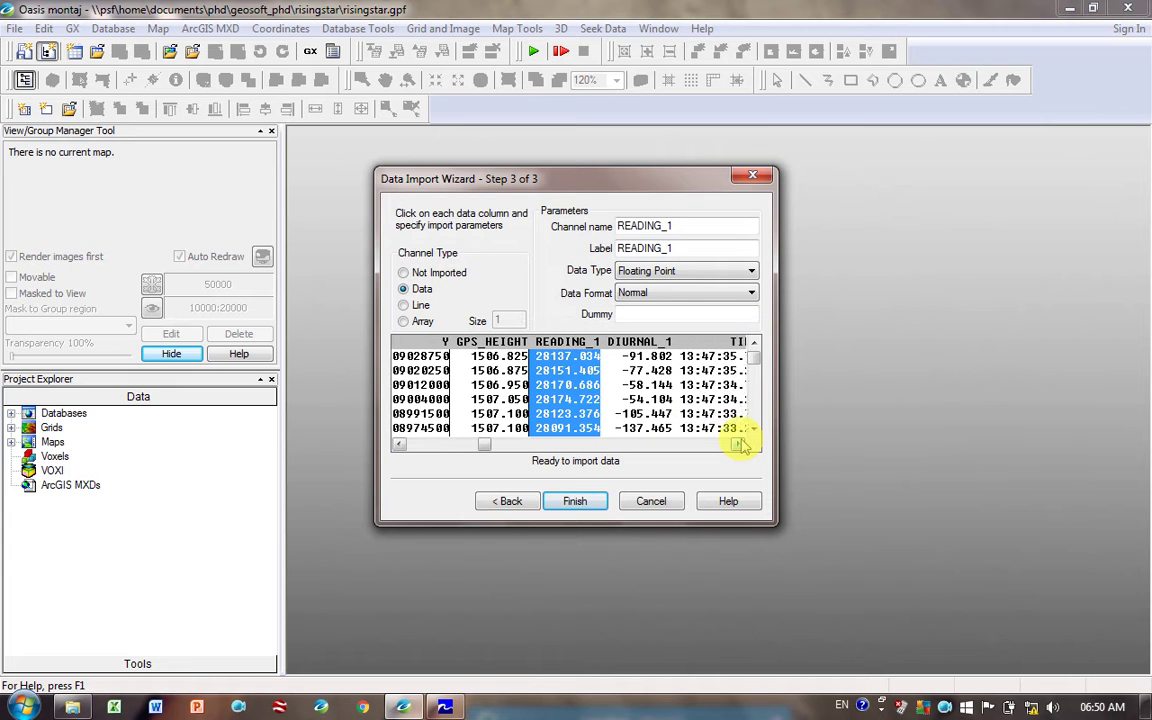
{"action": "left_click", "coordinate": [739, 445]}
{"action": "left_click", "coordinate": [739, 445]}
{"action": "left_click", "coordinate": [739, 445]}
{"action": "left_click", "coordinate": [739, 445]}
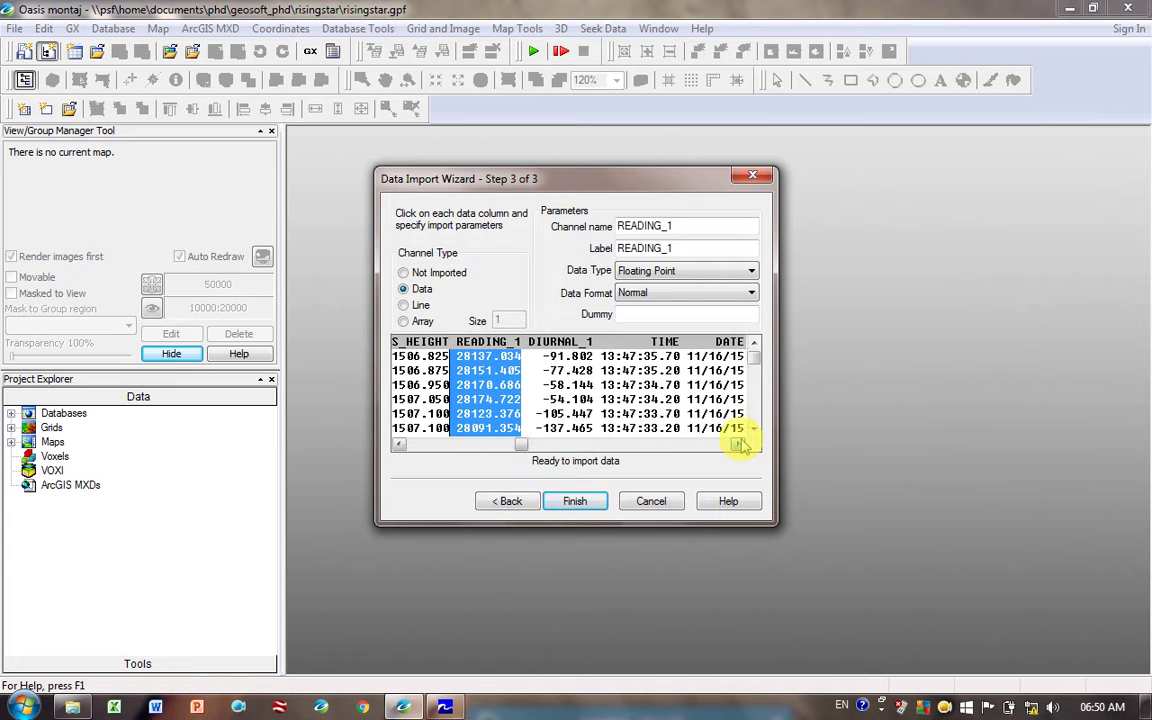
{"action": "left_click", "coordinate": [739, 445]}
{"action": "left_click", "coordinate": [739, 445]}
{"action": "left_click", "coordinate": [739, 445]}
{"action": "left_click", "coordinate": [739, 445]}
{"action": "left_click", "coordinate": [739, 445]}
{"action": "left_click", "coordinate": [739, 445]}
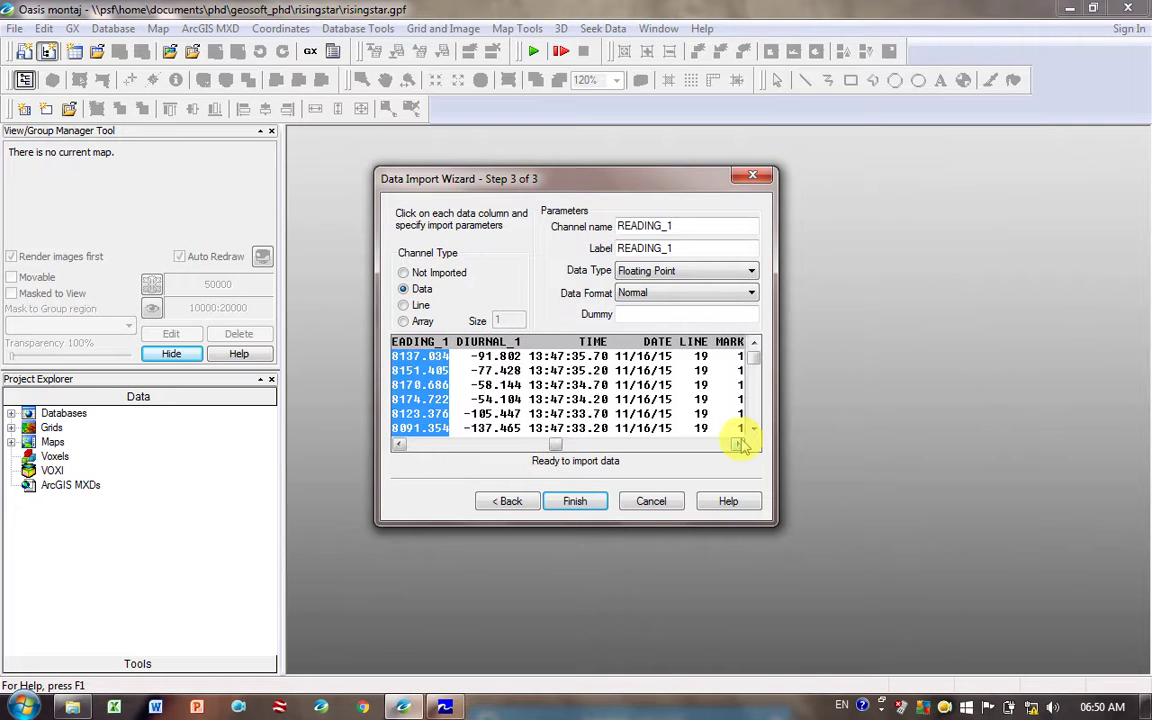
{"action": "left_click", "coordinate": [739, 445]}
Review the DIURNAL_1, TIME, DATE, LINE and MARK column settings, returning to LINE
{"action": "left_click", "coordinate": [500, 386]}
{"action": "left_click", "coordinate": [545, 388]}
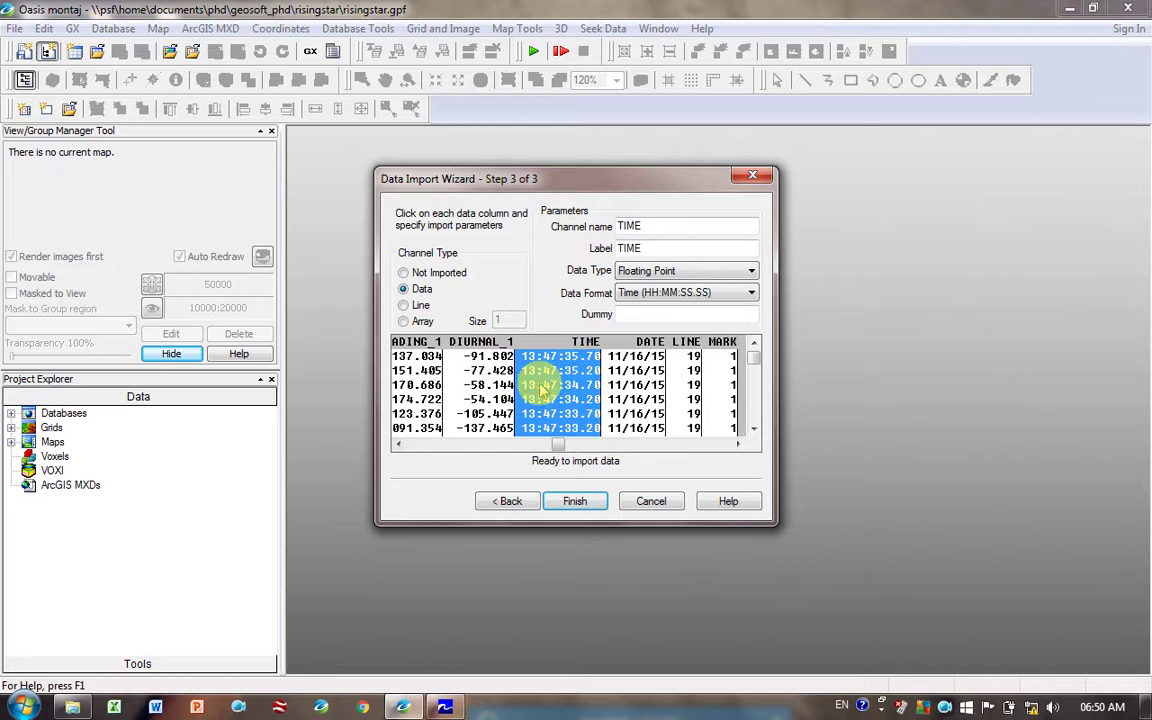
{"action": "left_click", "coordinate": [632, 398]}
{"action": "left_click", "coordinate": [683, 405]}
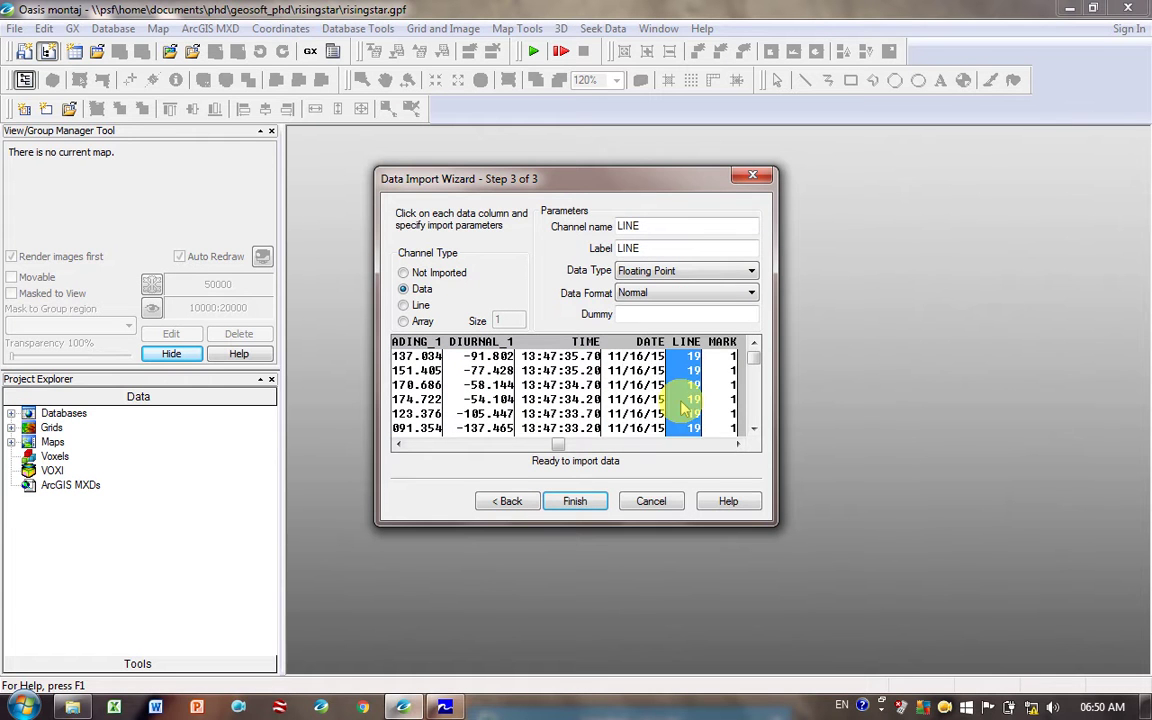
{"action": "left_click", "coordinate": [733, 391]}
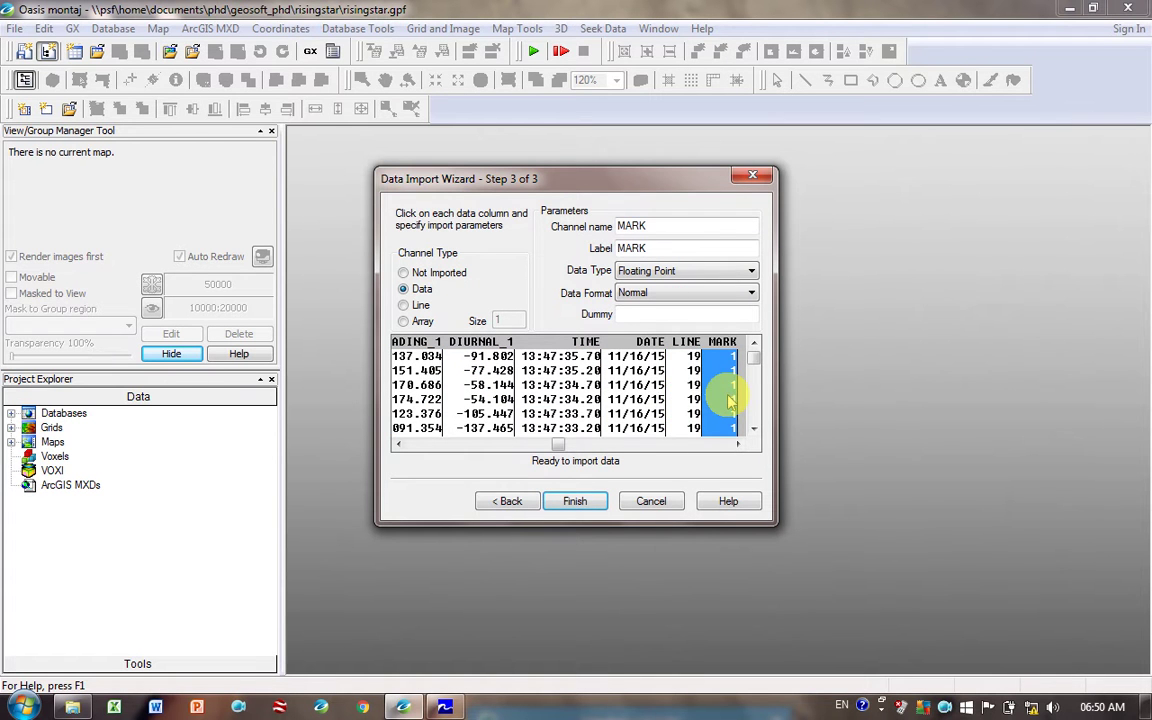
{"action": "left_click", "coordinate": [674, 397]}
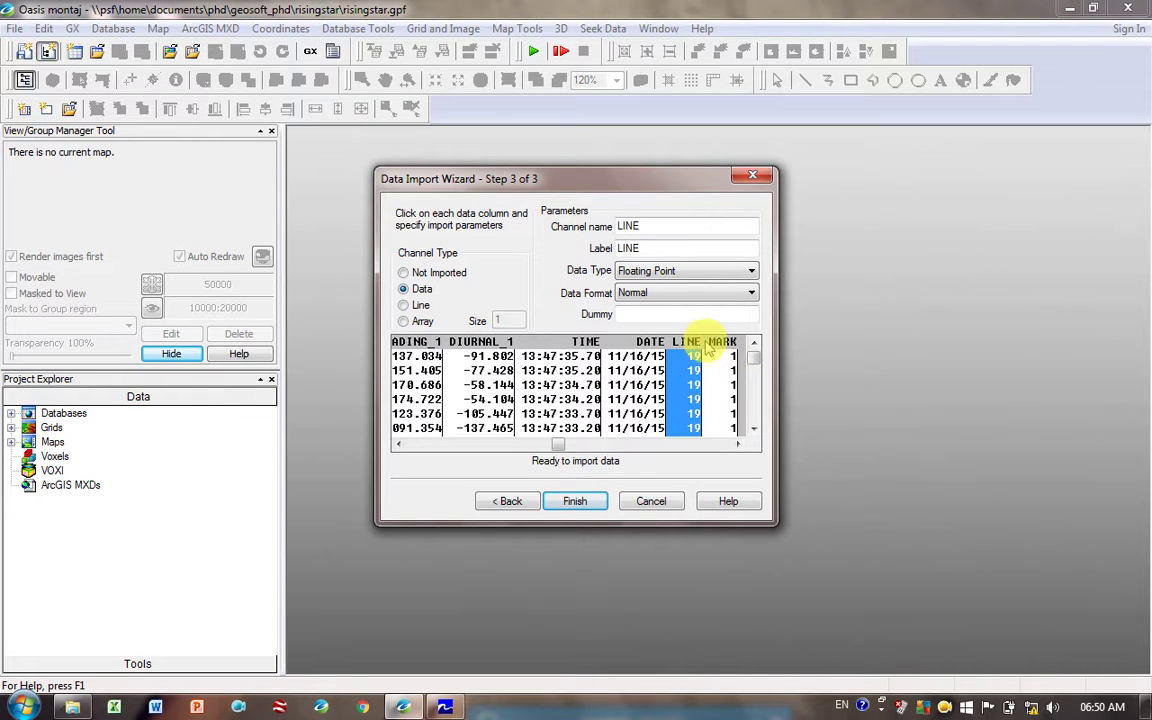
Set LINE's channel type to Line, finish the import, and decline saving the template
{"action": "left_click", "coordinate": [406, 306]}
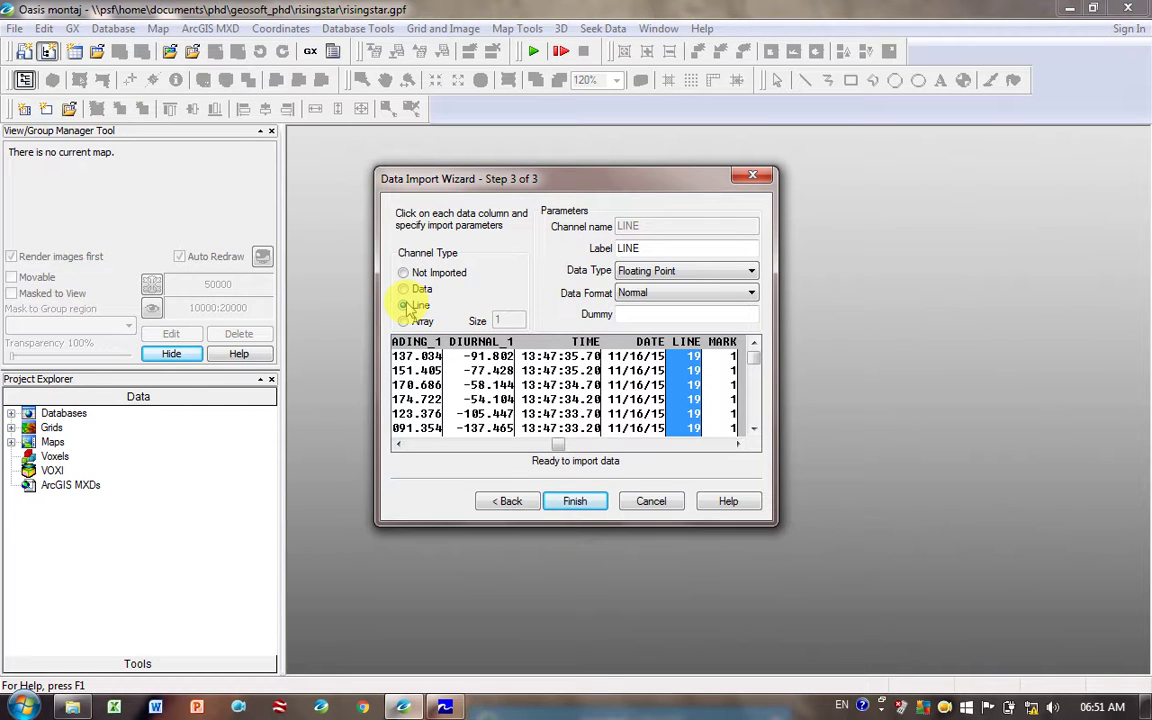
{"action": "left_click", "coordinate": [645, 378]}
{"action": "left_click", "coordinate": [588, 380]}
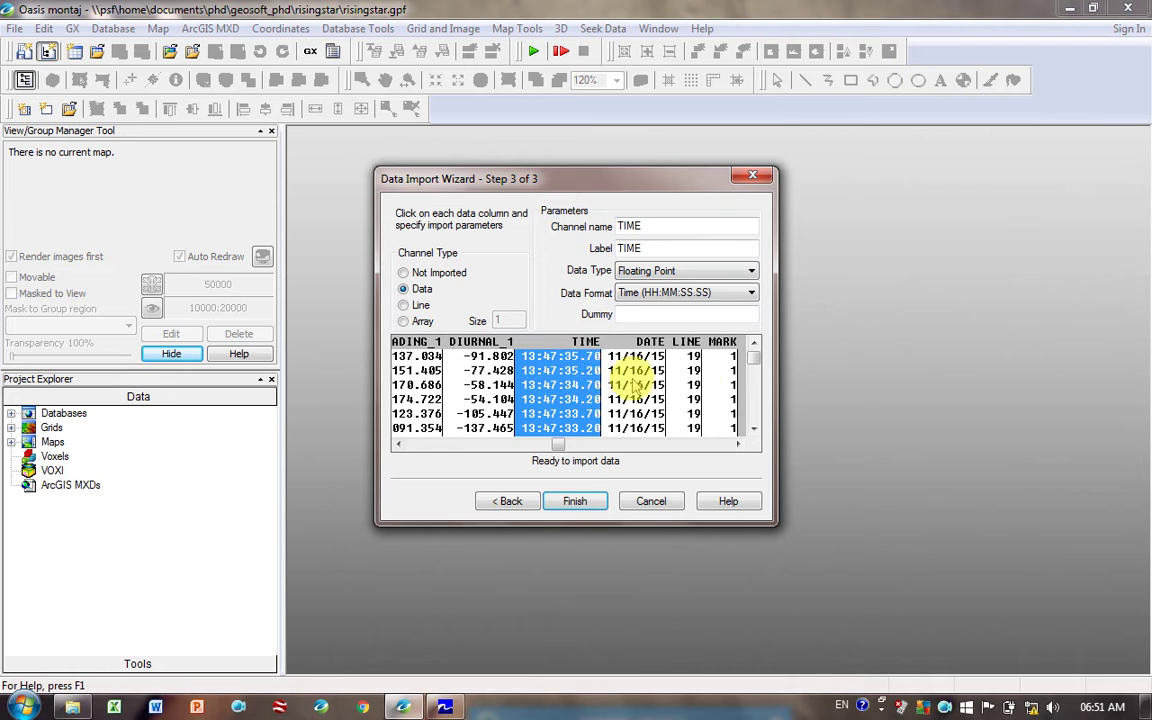
{"action": "left_click", "coordinate": [689, 381]}
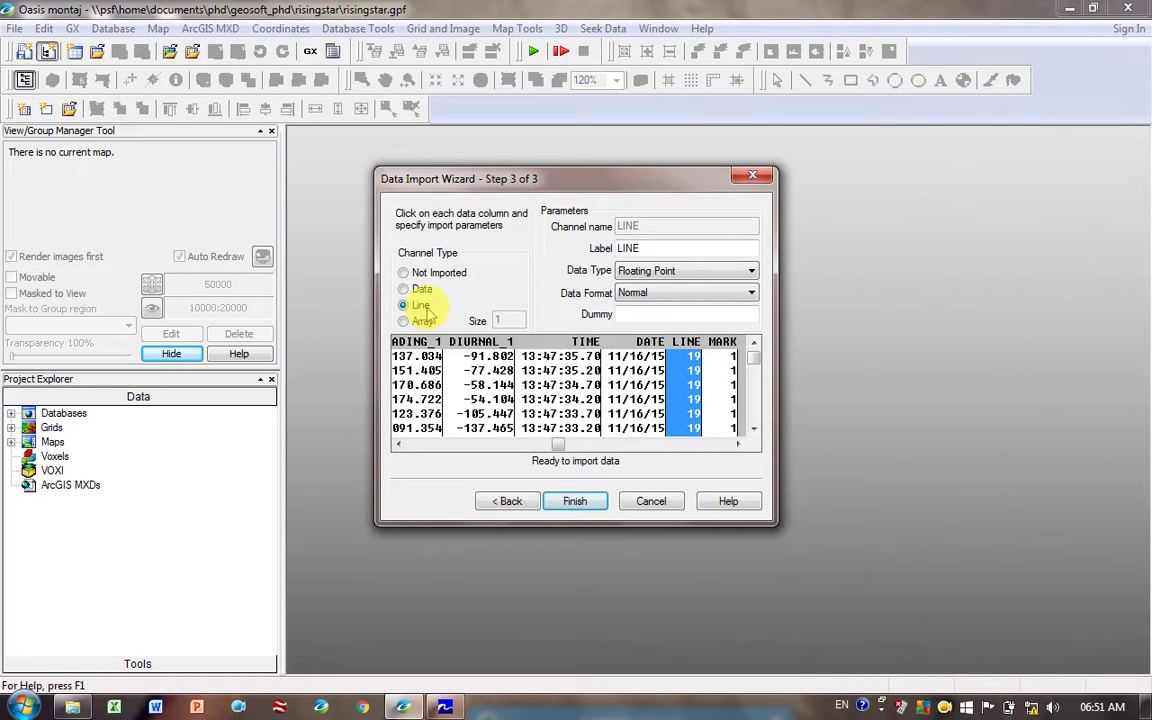
{"action": "left_click", "coordinate": [578, 501]}
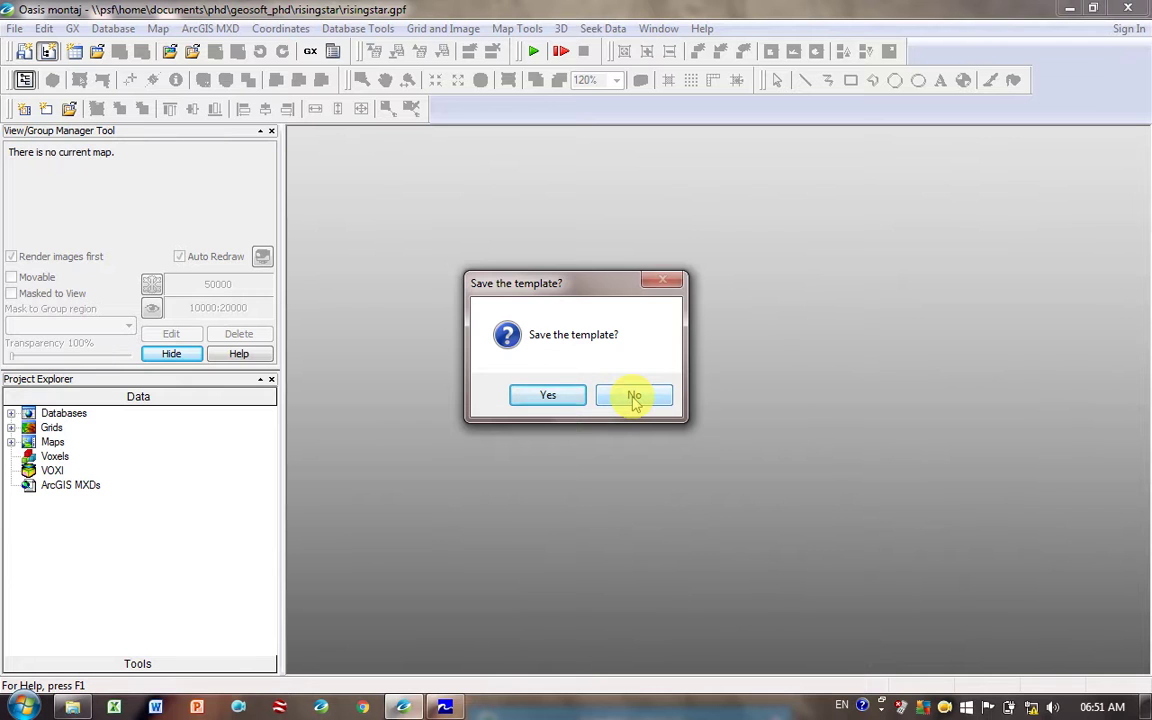
{"action": "left_click", "coordinate": [634, 397]}
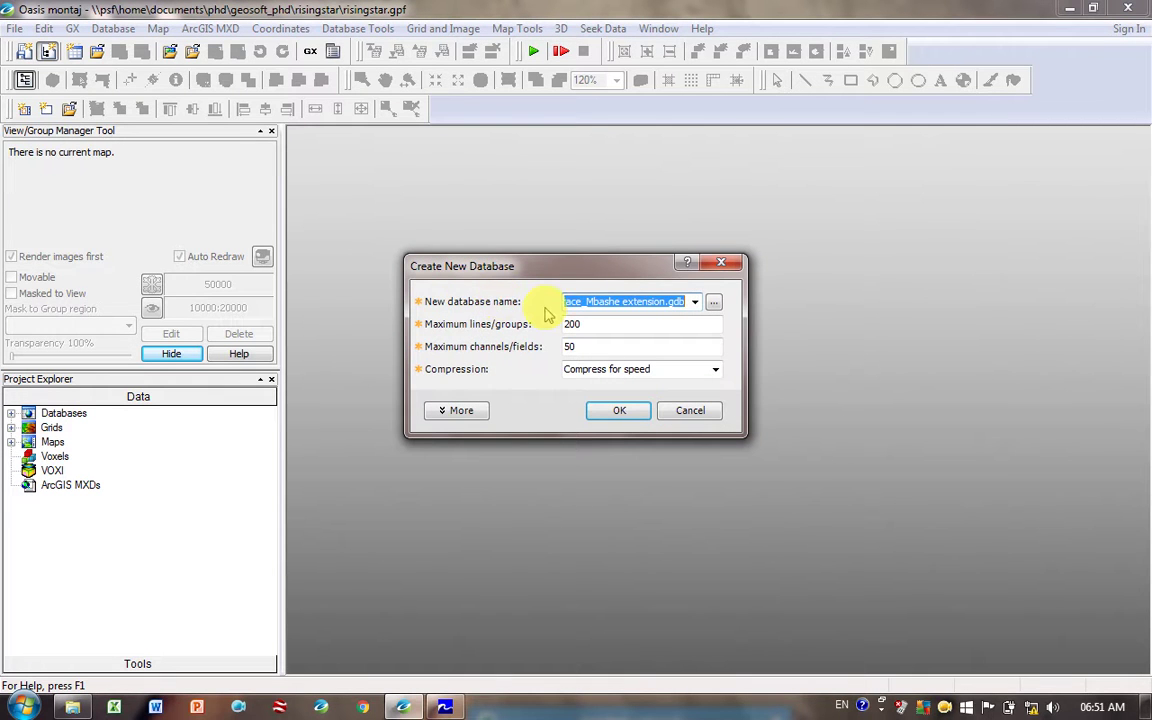
Browse to the Geosoft_rising_star folder via Recent Places for the new database
{"action": "left_click", "coordinate": [716, 303]}
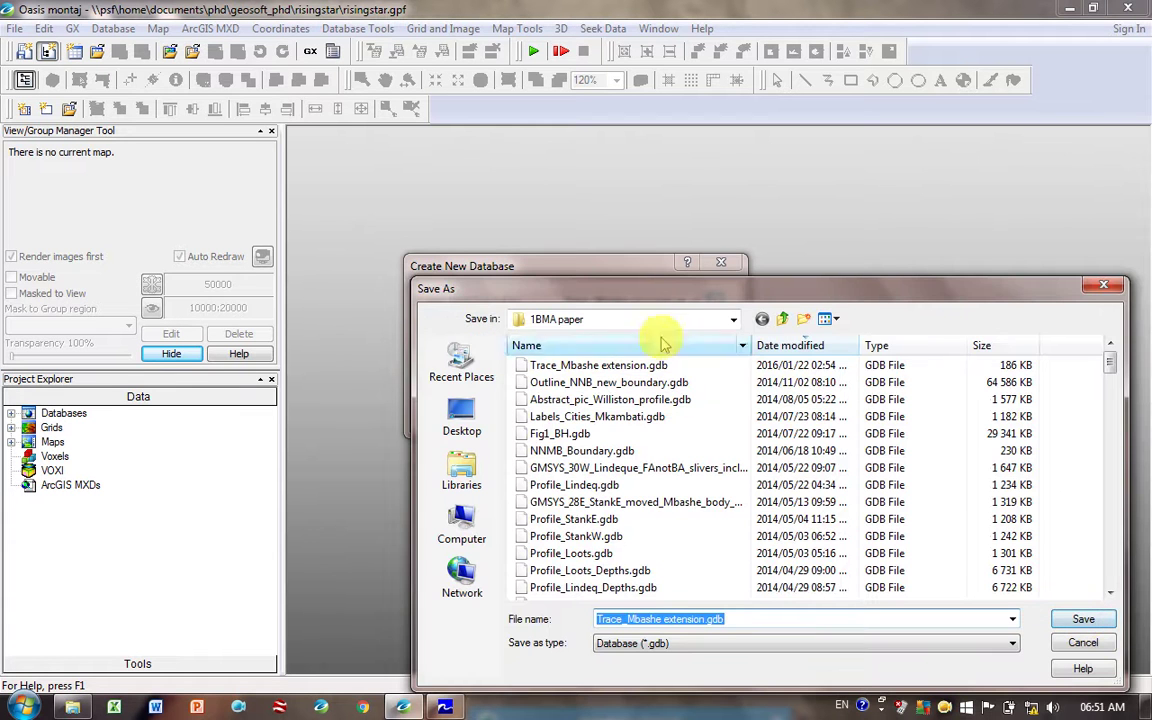
{"action": "left_click", "coordinate": [460, 372]}
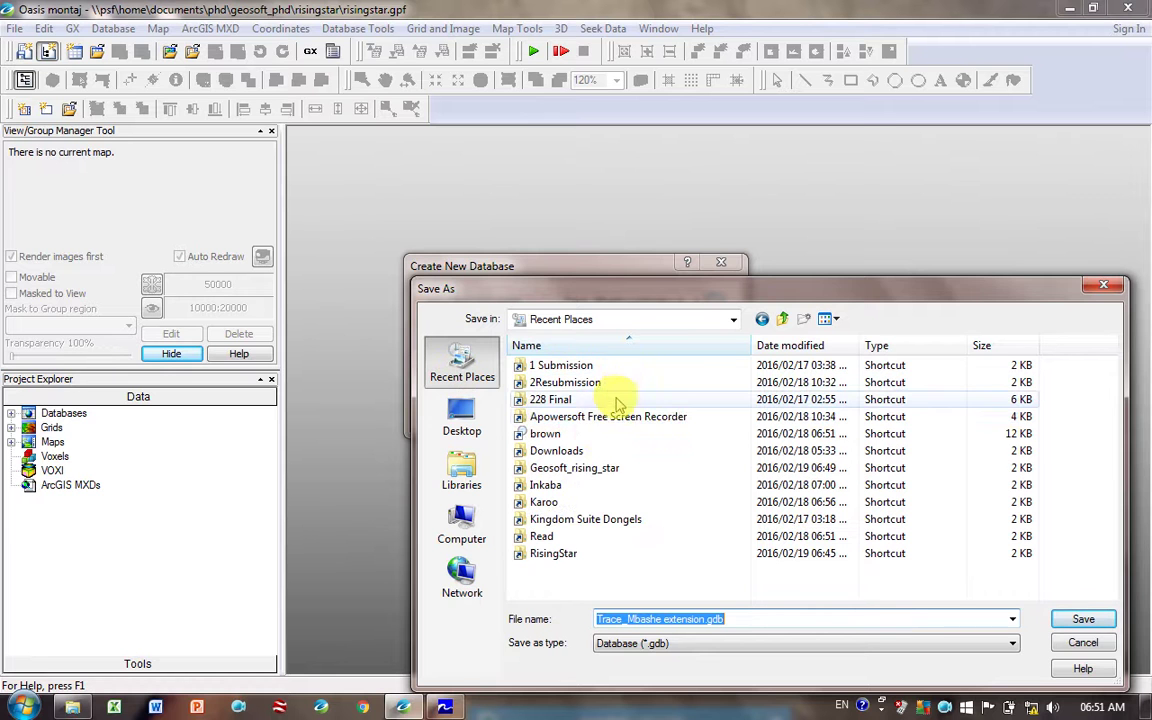
{"action": "left_click", "coordinate": [800, 346]}
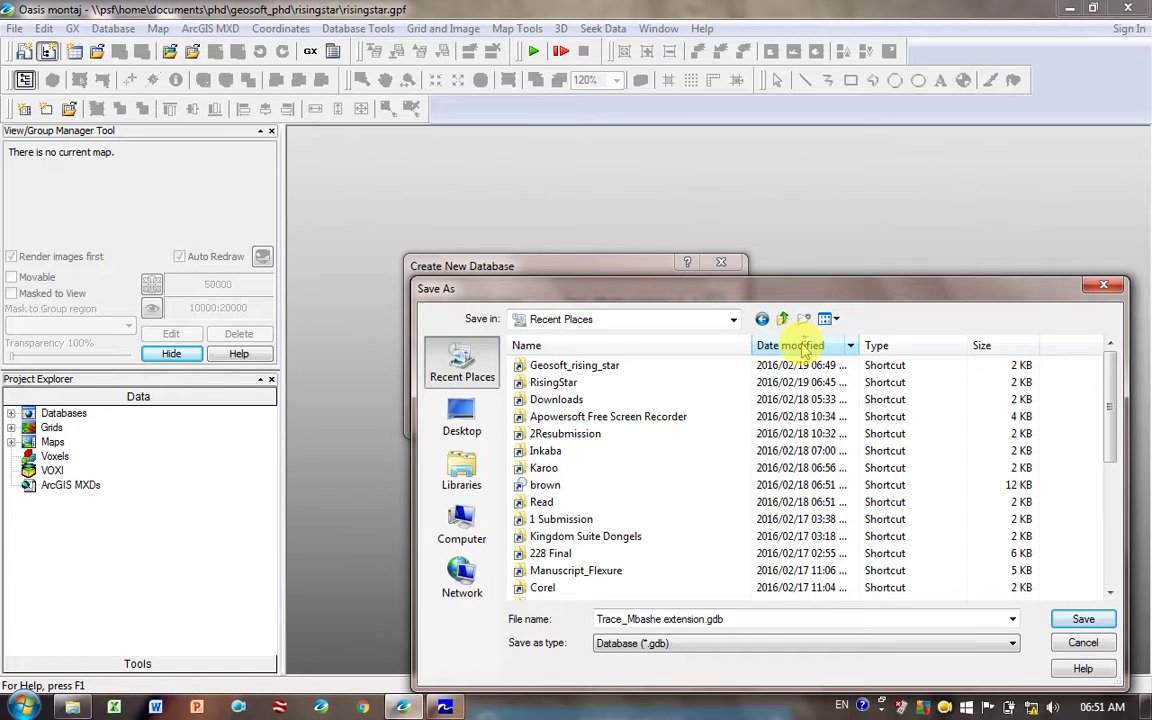
{"action": "double_click", "coordinate": [545, 366]}
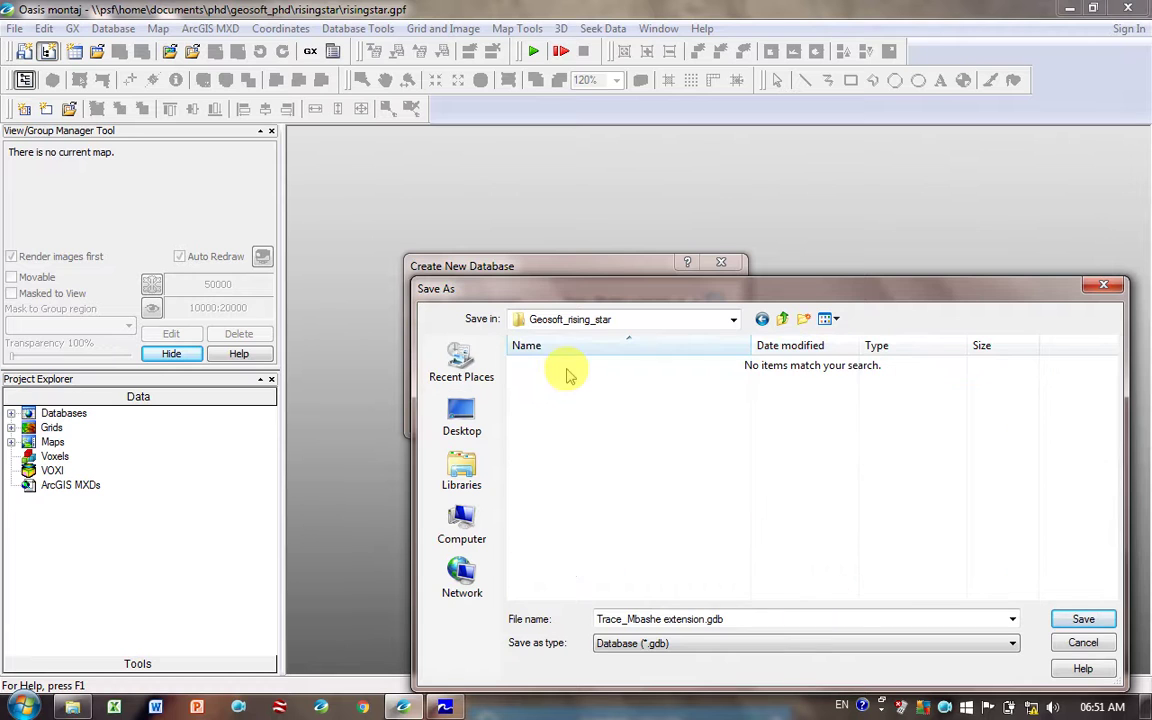
Rename the file to TMI_survey_line.gdb, save it, and create the database
{"action": "left_click", "coordinate": [708, 618]}
{"action": "left_click", "coordinate": [706, 619]}
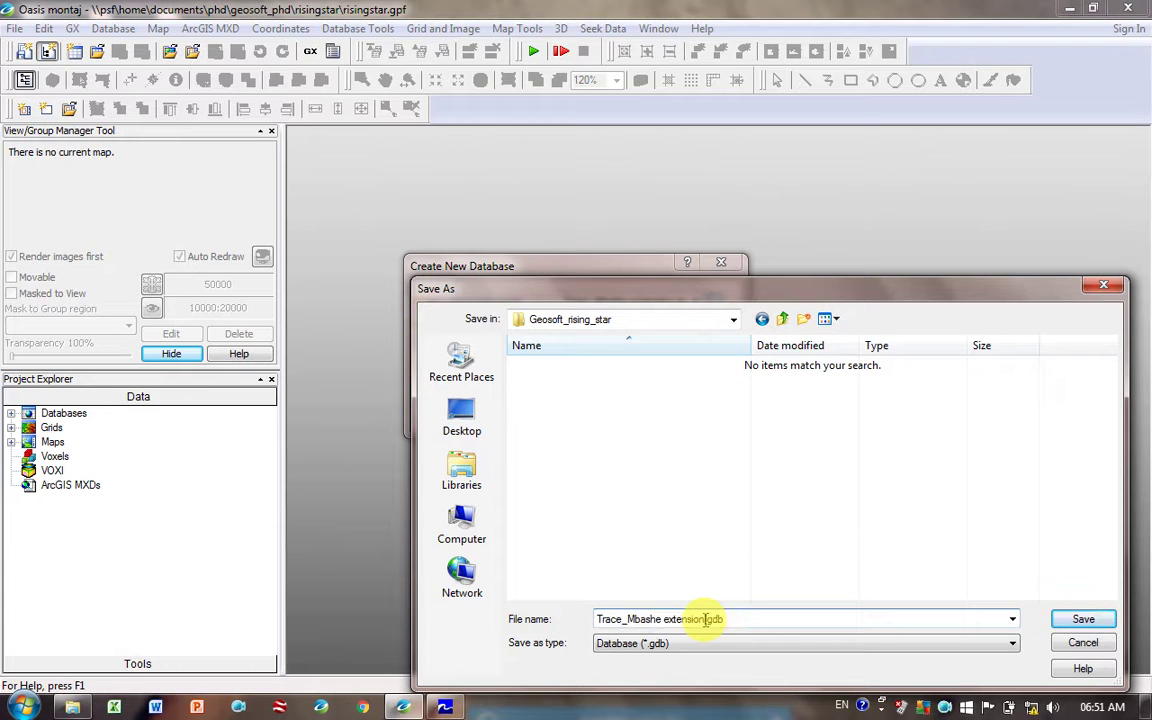
{"action": "key", "text": "BackSpace"}
{"action": "key", "text": "BackSpace"}
{"action": "key", "text": "BackSpace"}
{"action": "key", "text": "BackSpace"}
{"action": "key", "text": "BackSpace"}
{"action": "key", "text": "BackSpace"}
{"action": "key", "text": "BackSpace"}
{"action": "key", "text": "BackSpace"}
{"action": "key", "text": "BackSpace"}
{"action": "key", "text": "BackSpace"}
{"action": "key", "text": "BackSpace"}
{"action": "key", "text": "BackSpace"}
{"action": "key", "text": "BackSpace"}
{"action": "key", "text": "BackSpace"}
{"action": "key", "text": "BackSpace"}
{"action": "key", "text": "BackSpace"}
{"action": "key", "text": "BackSpace"}
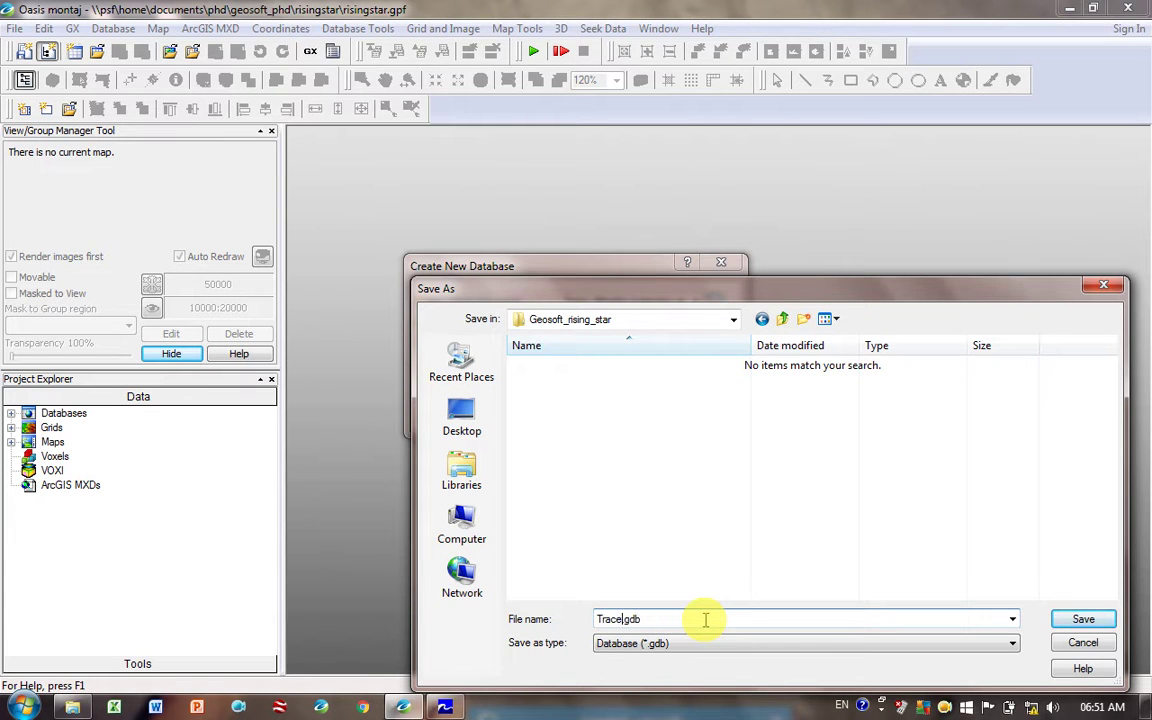
{"action": "key", "text": "BackSpace"}
{"action": "key", "text": "BackSpace"}
{"action": "key", "text": "BackSpace"}
{"action": "key", "text": "BackSpace"}
{"action": "key", "text": "BackSpace"}
{"action": "type", "text": "TMI"}
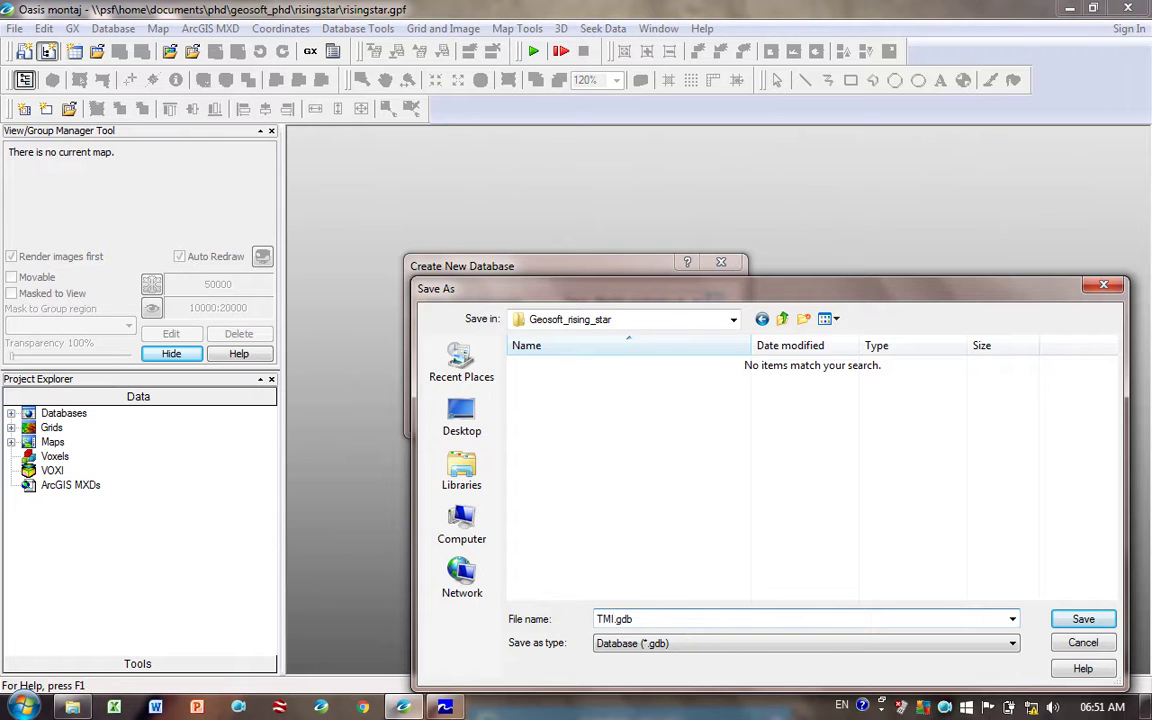
{"action": "type", "text": "_survey_line"}
{"action": "left_click", "coordinate": [1088, 619]}
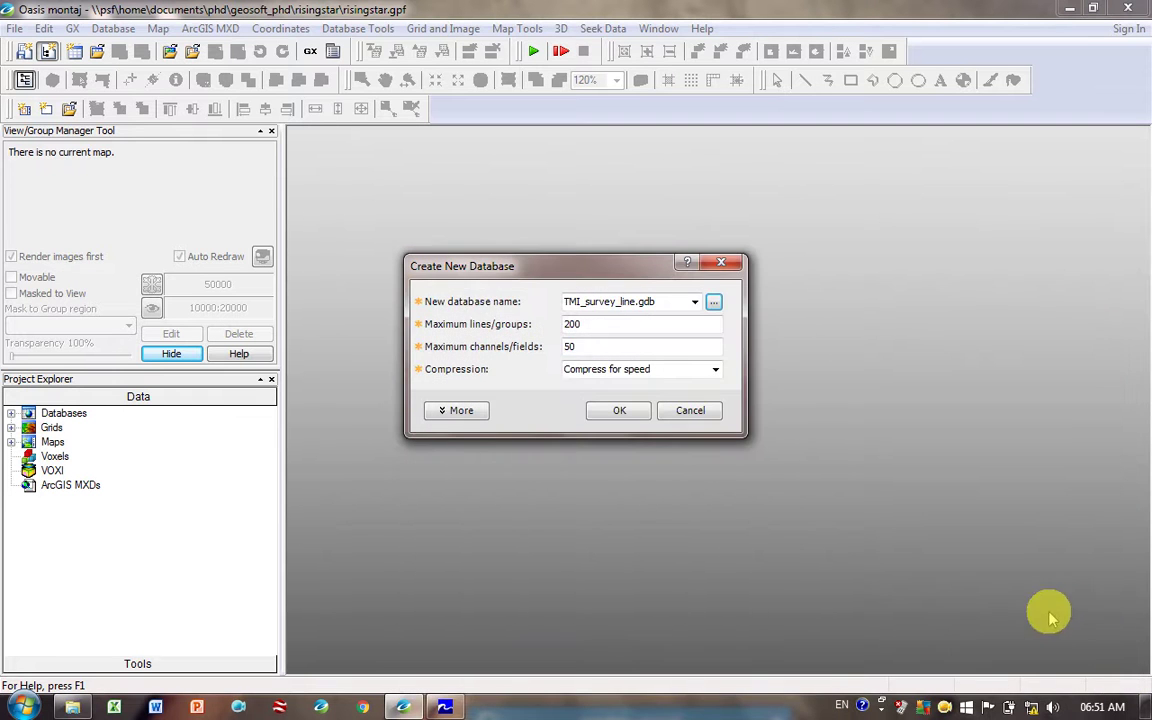
{"action": "left_click", "coordinate": [571, 347]}
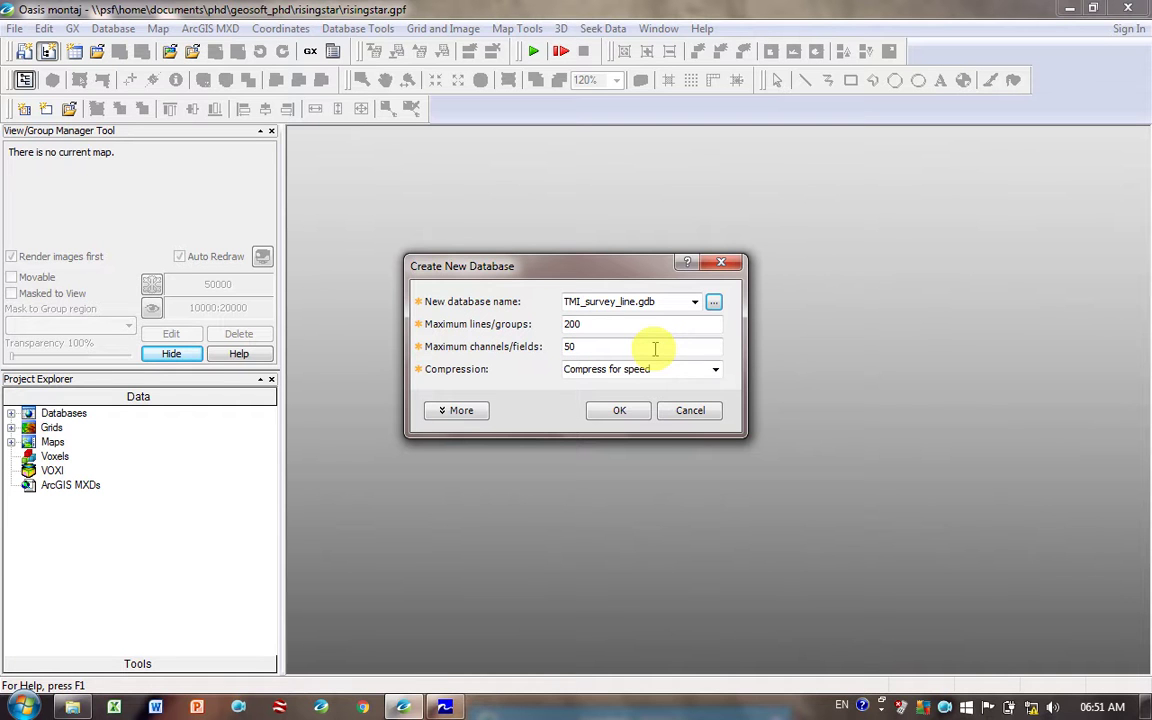
{"action": "left_click", "coordinate": [619, 411]}
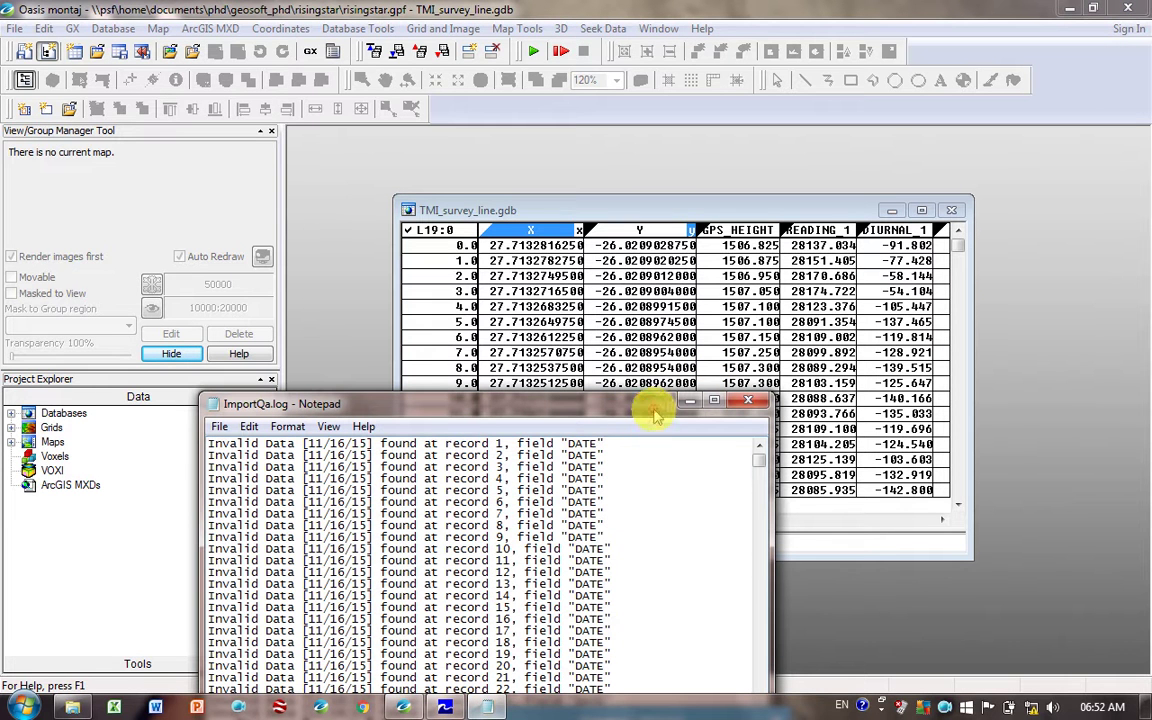
Read through the ImportQa.log, close it, and maximize the TMI_survey_line.gdb window
{"action": "left_click_drag", "start_coordinate": [655, 415], "coordinate": [597, 181]}
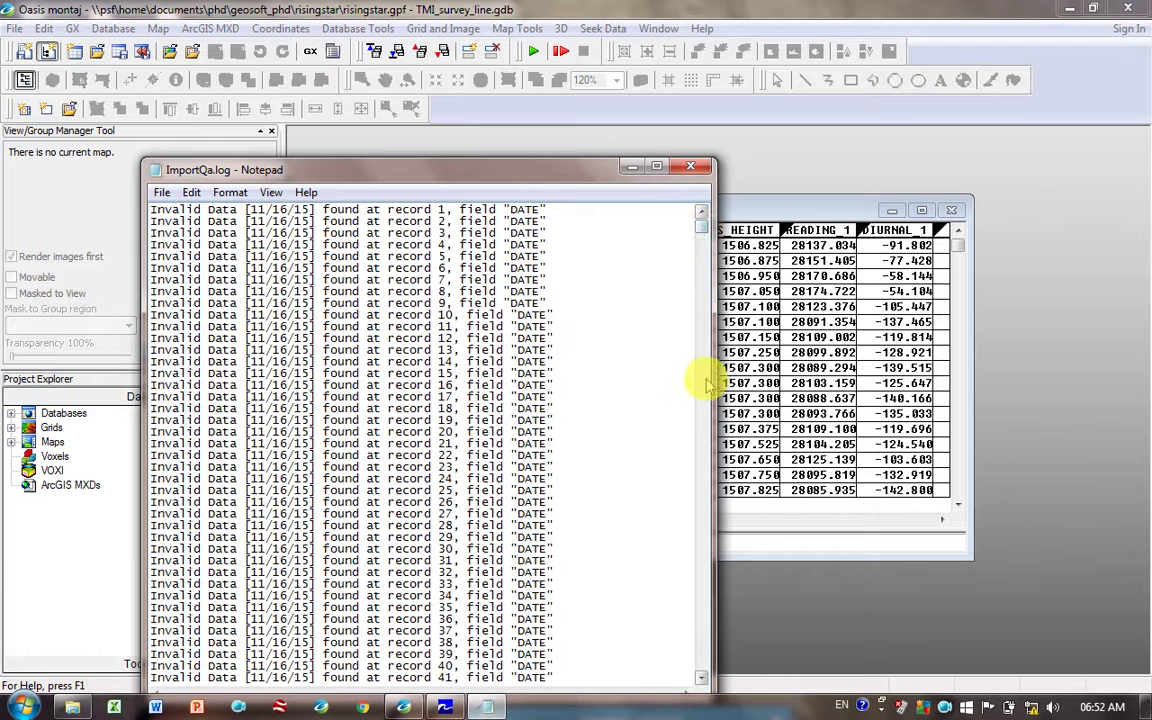
{"action": "left_click_drag", "start_coordinate": [704, 226], "coordinate": [704, 258]}
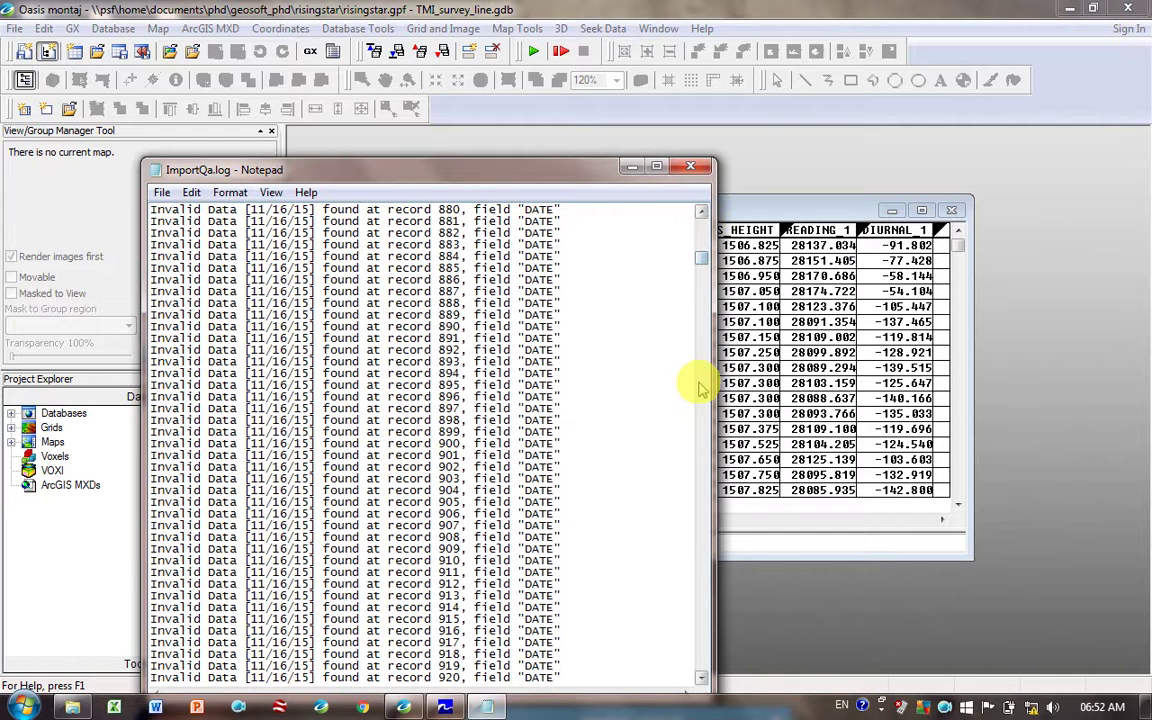
{"action": "left_click", "coordinate": [700, 388]}
{"action": "left_click", "coordinate": [690, 167]}
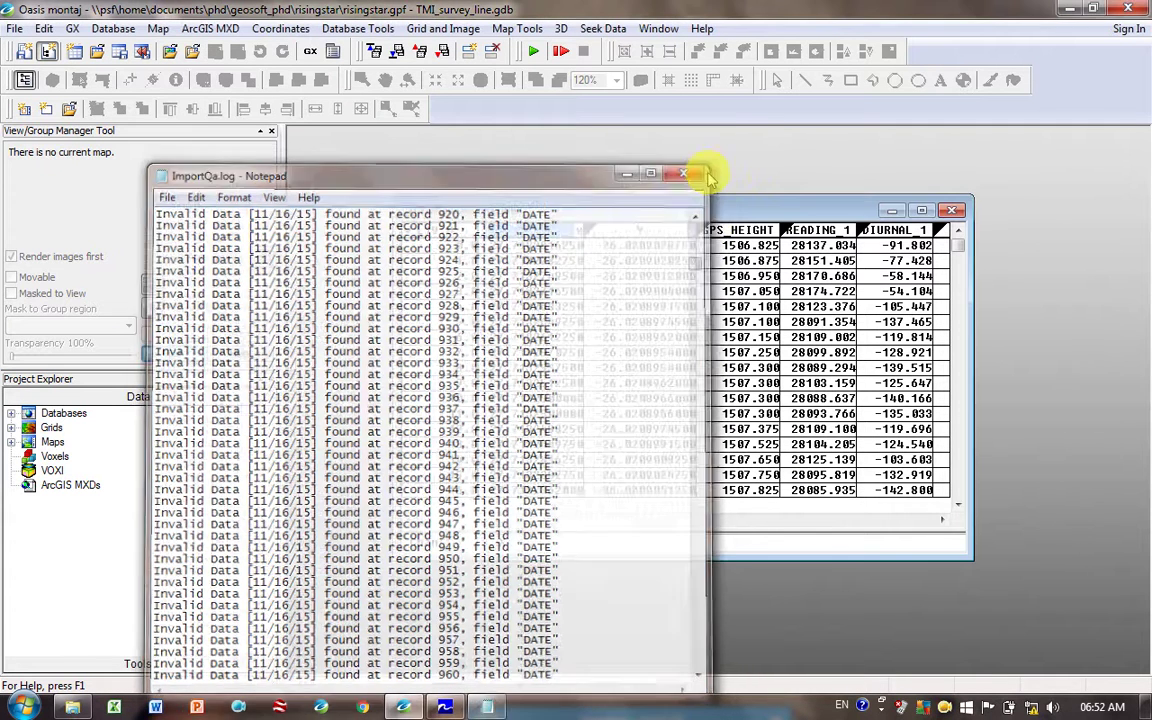
{"action": "left_click", "coordinate": [921, 210]}
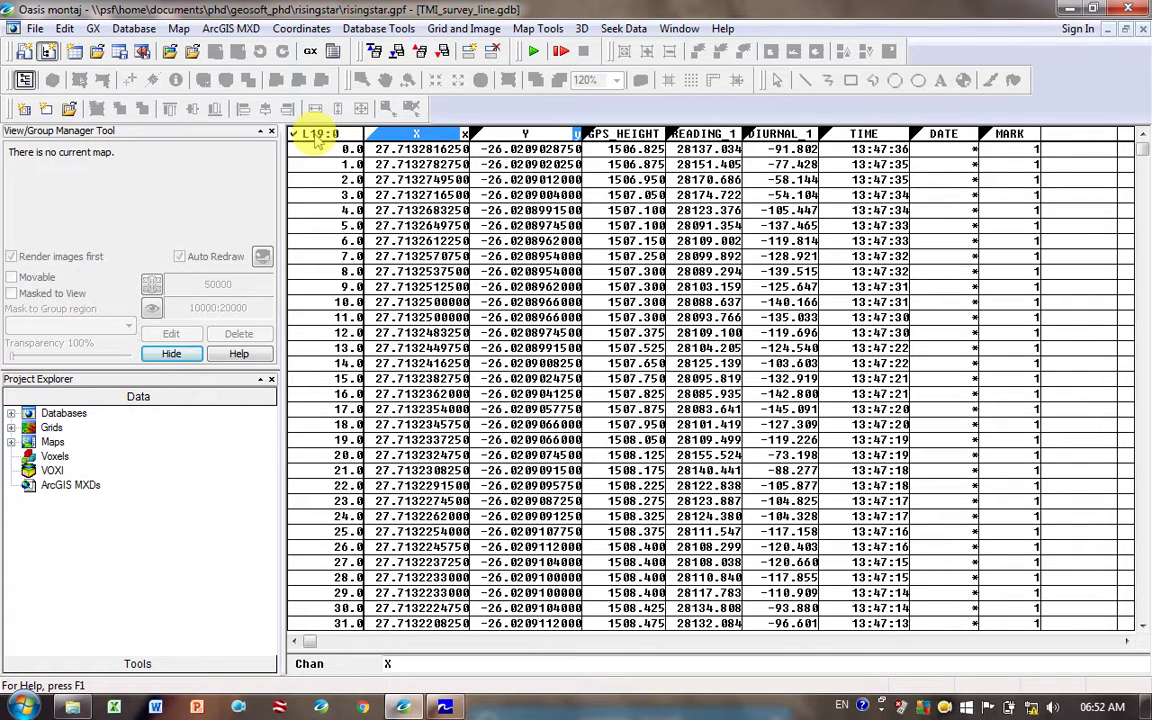
Switch the spreadsheet from line L19 to L6 using the line list, then select READING_1
{"action": "left_click", "coordinate": [315, 140]}
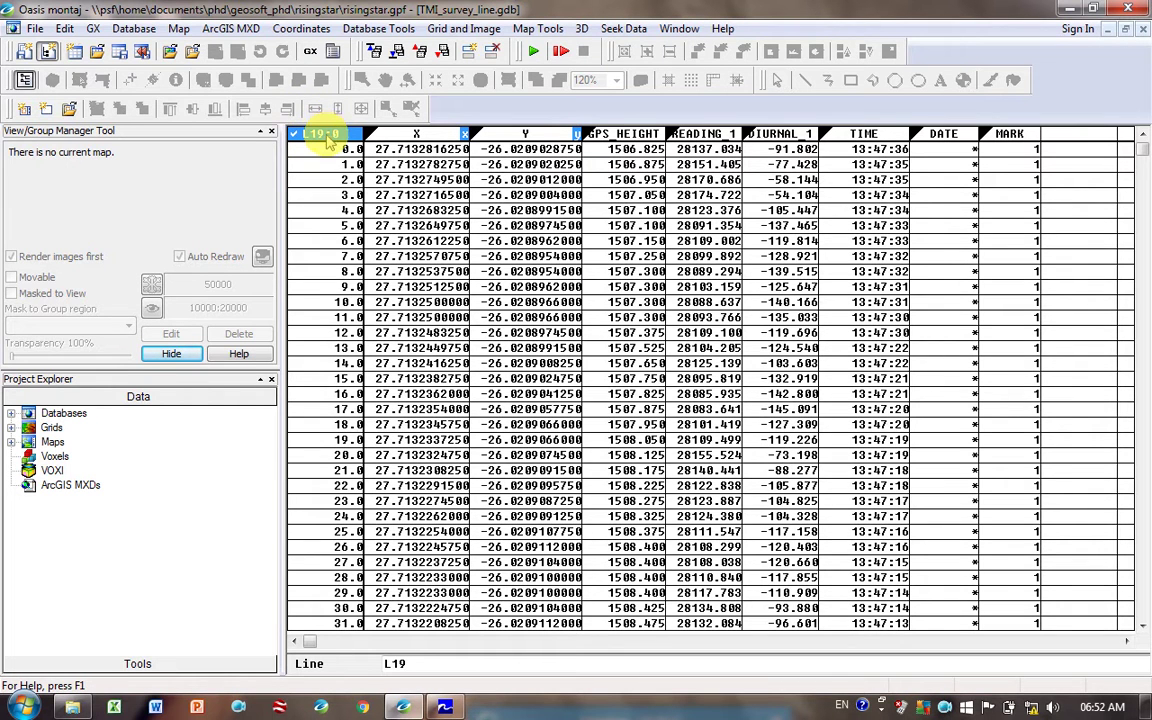
{"action": "right_click", "coordinate": [329, 141]}
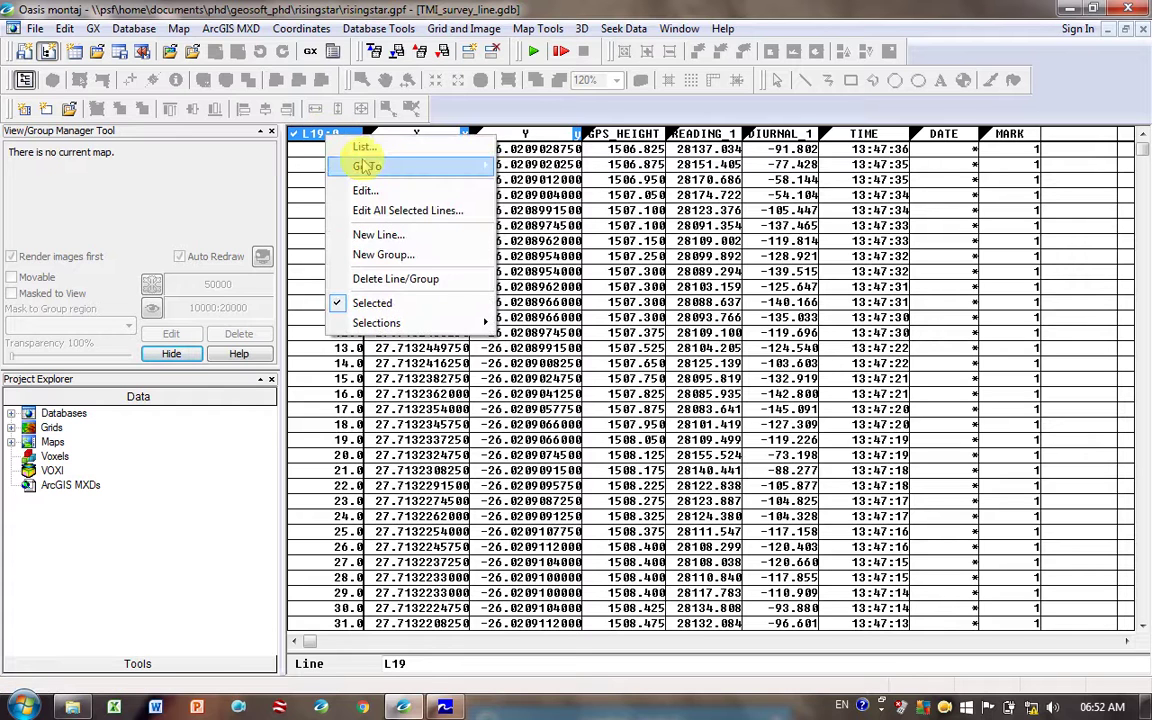
{"action": "left_click", "coordinate": [376, 150]}
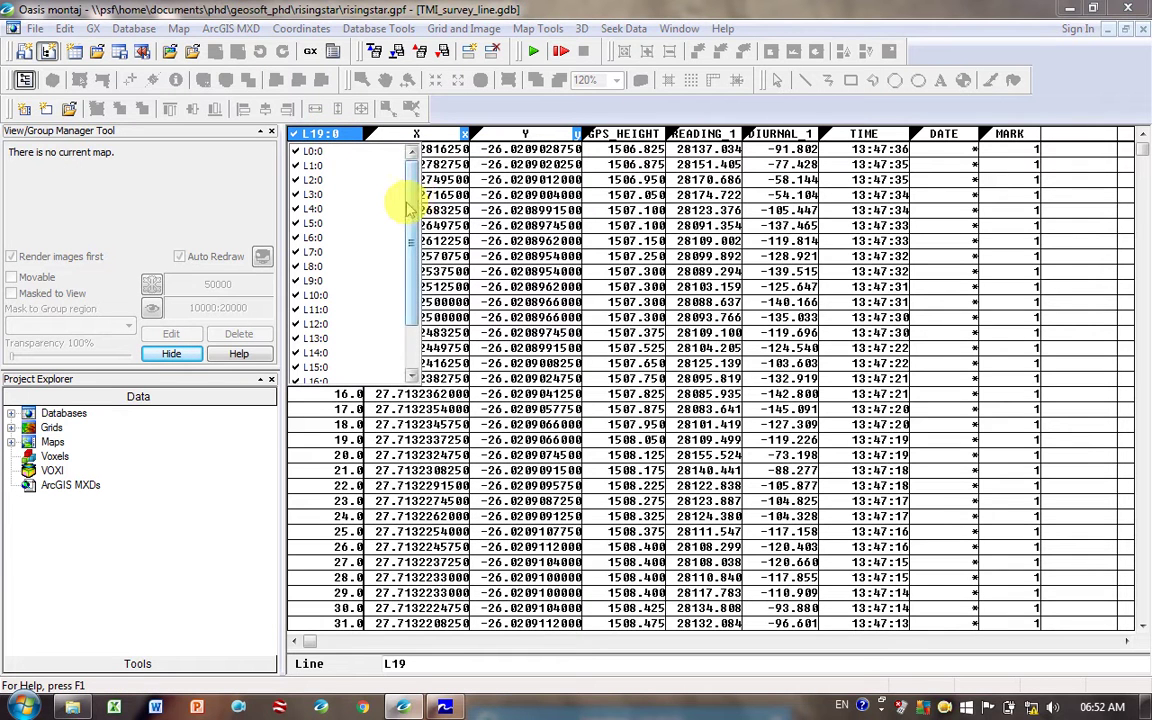
{"action": "left_click", "coordinate": [413, 355]}
{"action": "left_click", "coordinate": [413, 355]}
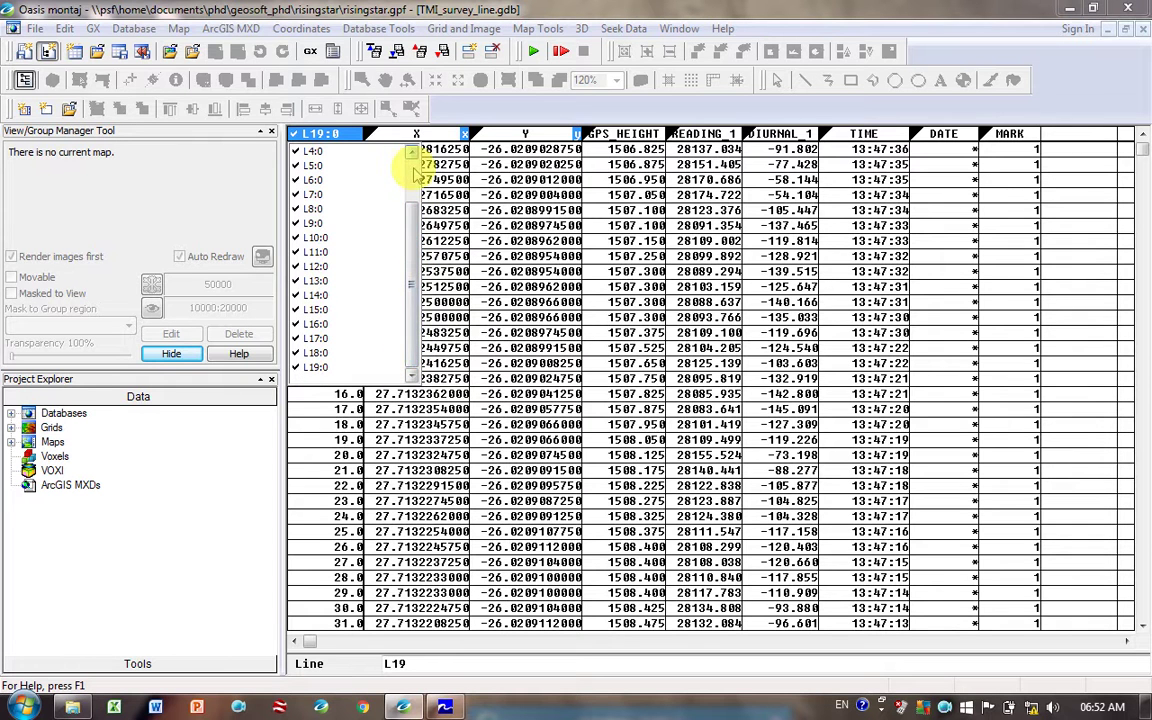
{"action": "left_click", "coordinate": [338, 181]}
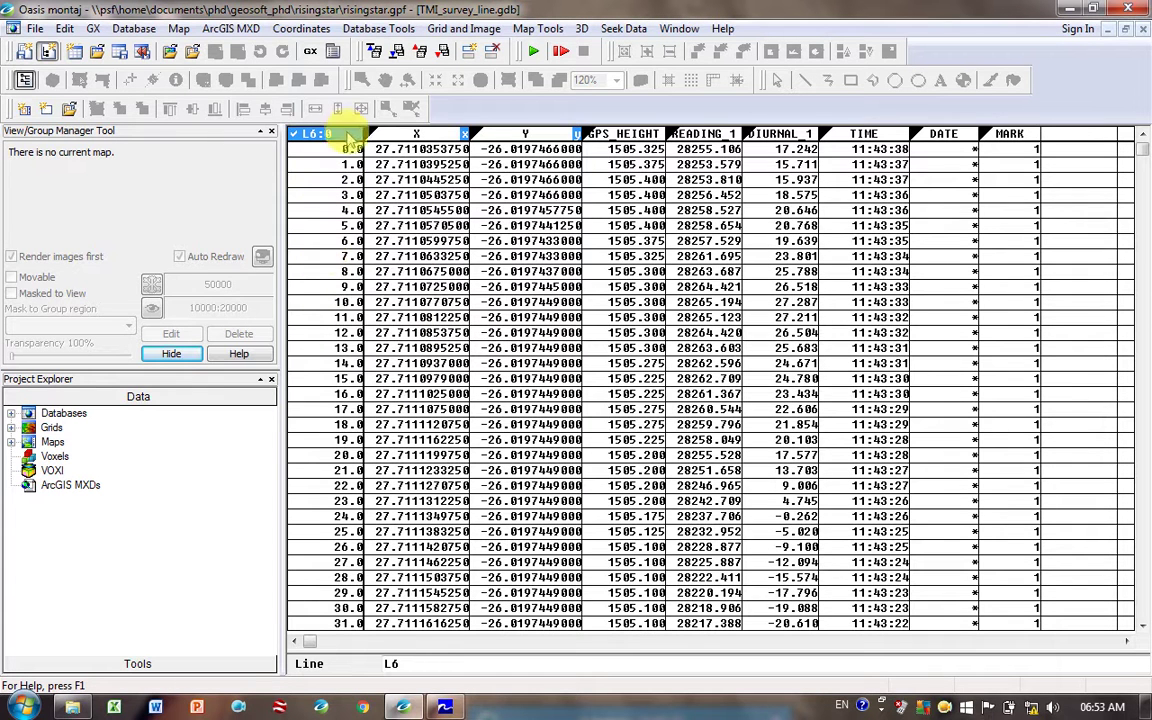
{"action": "right_click", "coordinate": [347, 135]}
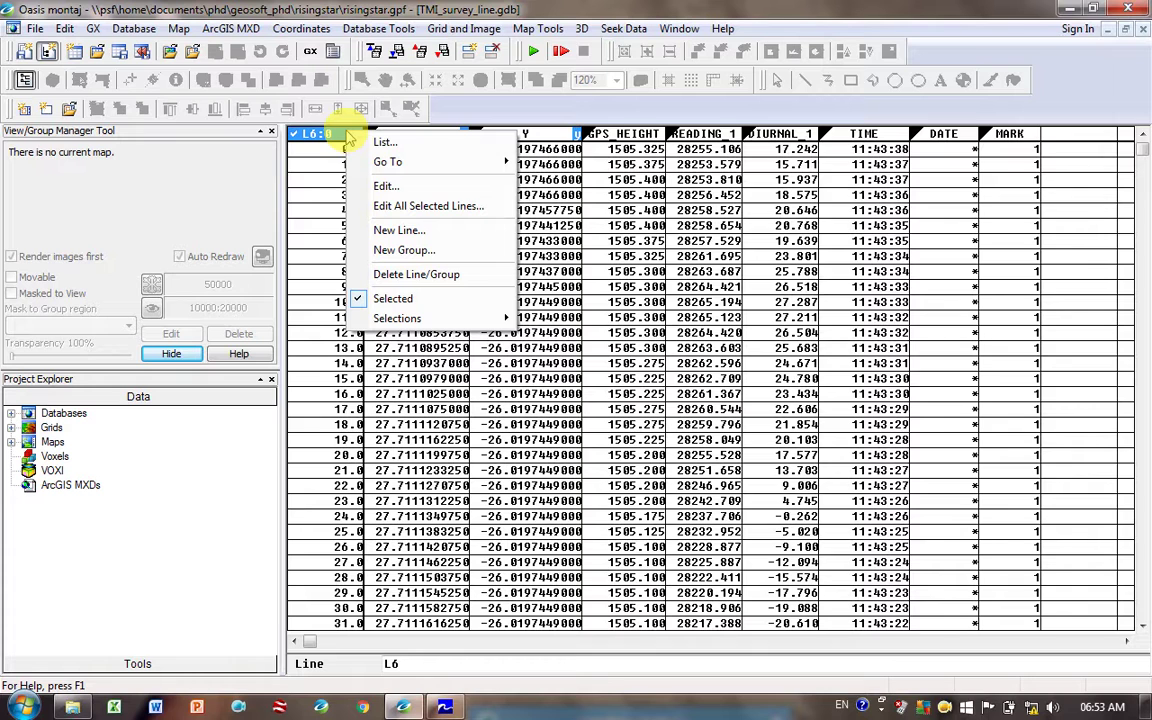
{"action": "left_click", "coordinate": [710, 195]}
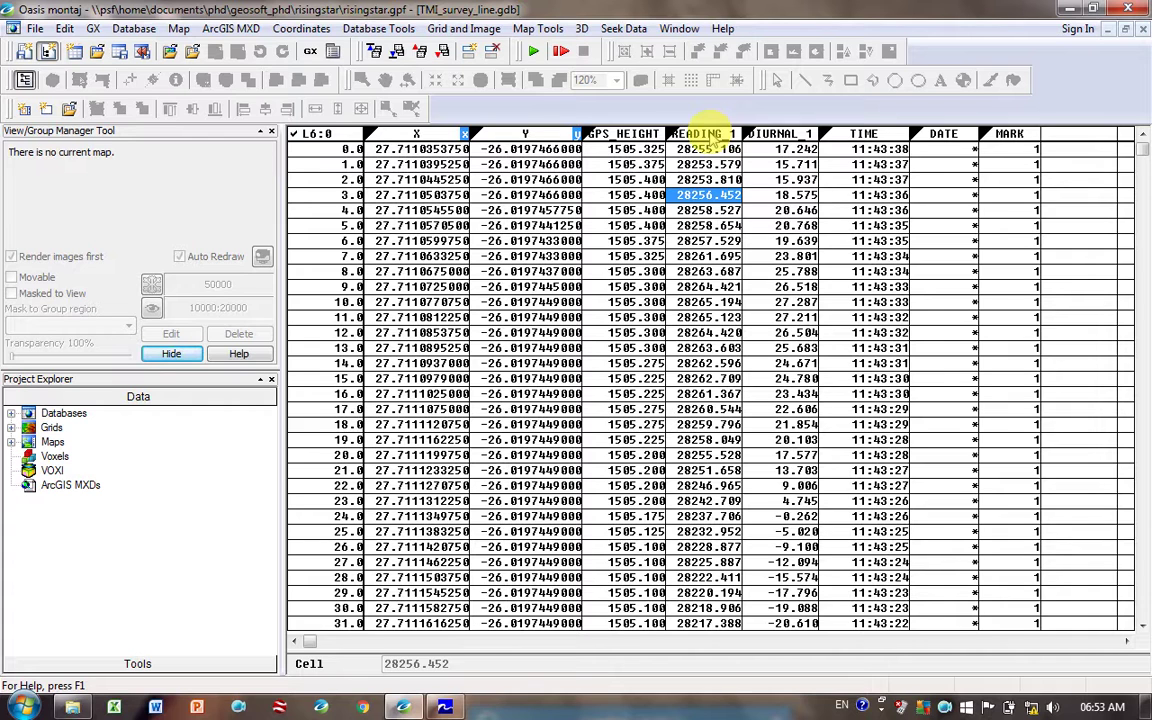
{"action": "left_click", "coordinate": [705, 133]}
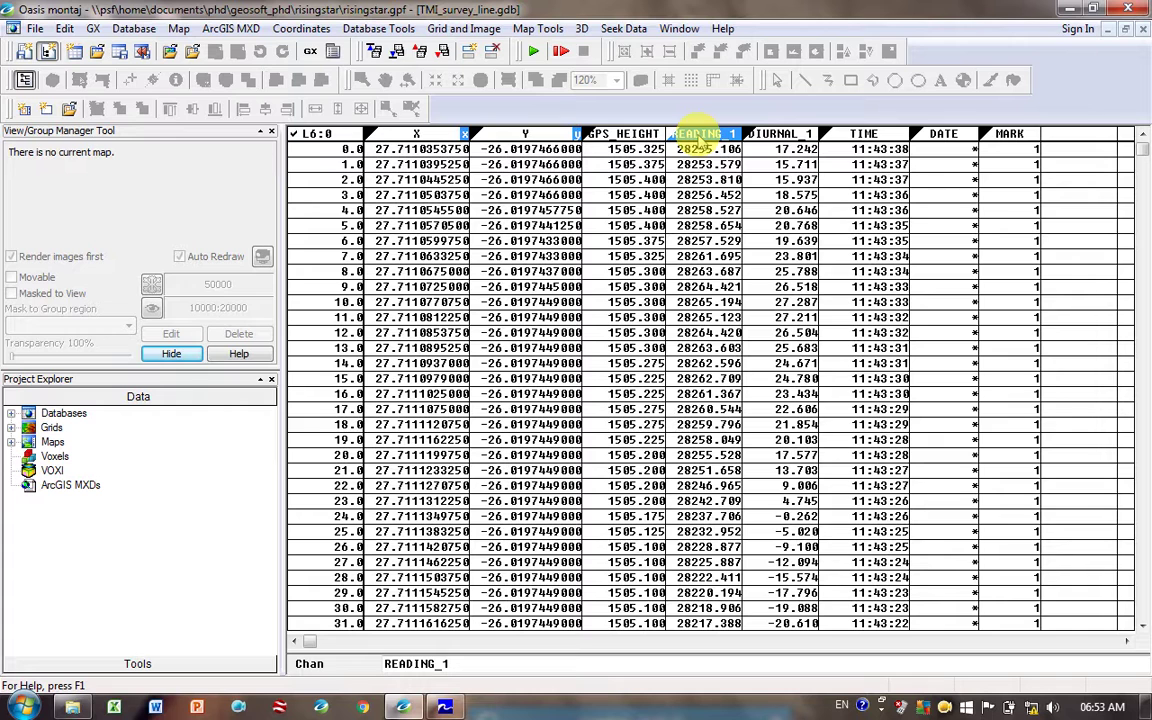
Show the READING_1 profile and page through lines L6 to L11, then back to L0
{"action": "right_click", "coordinate": [702, 140]}
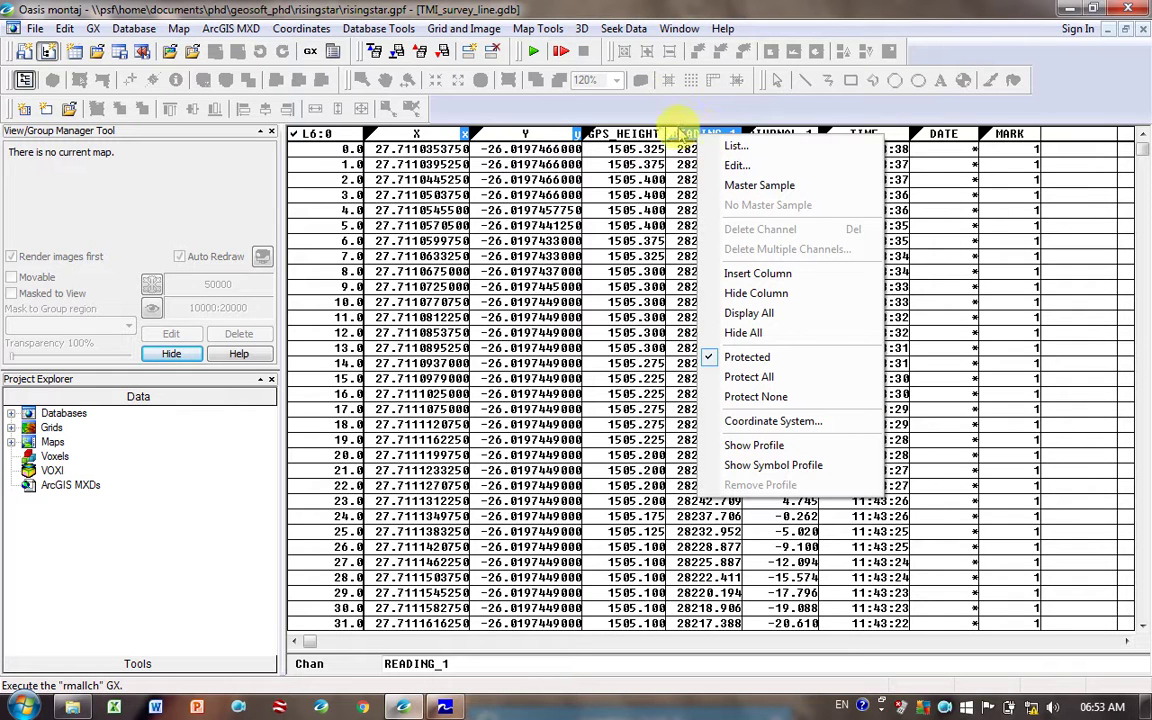
{"action": "left_click", "coordinate": [752, 445]}
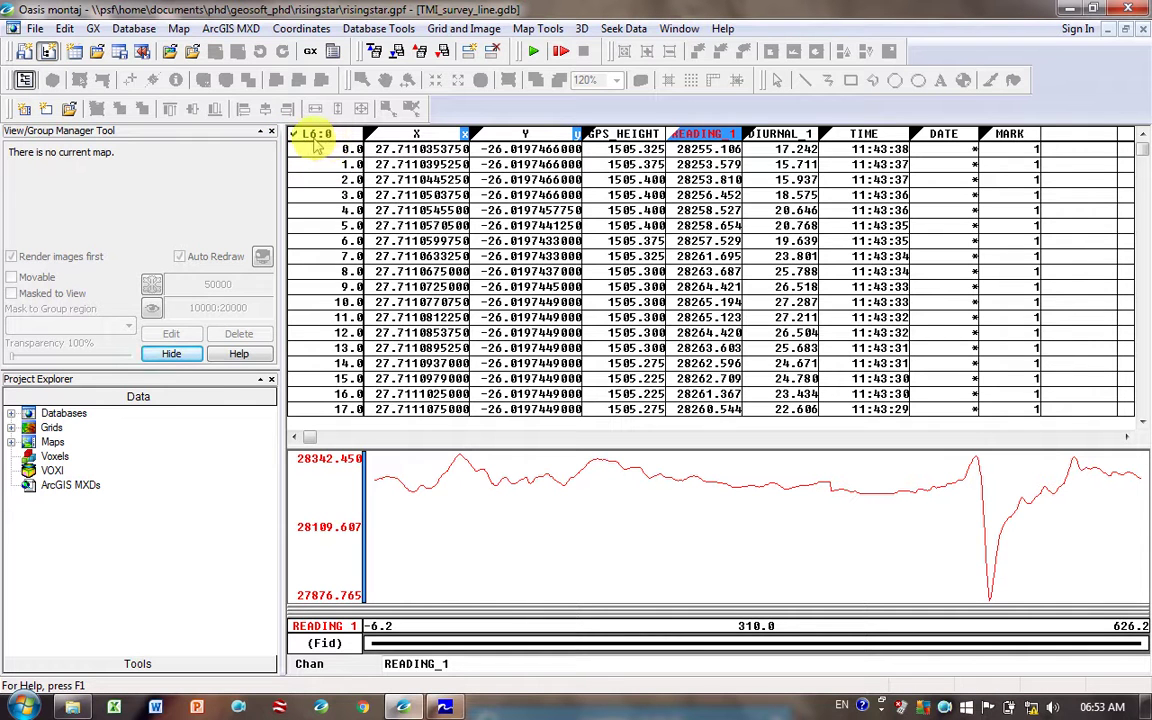
{"action": "left_click", "coordinate": [316, 140]}
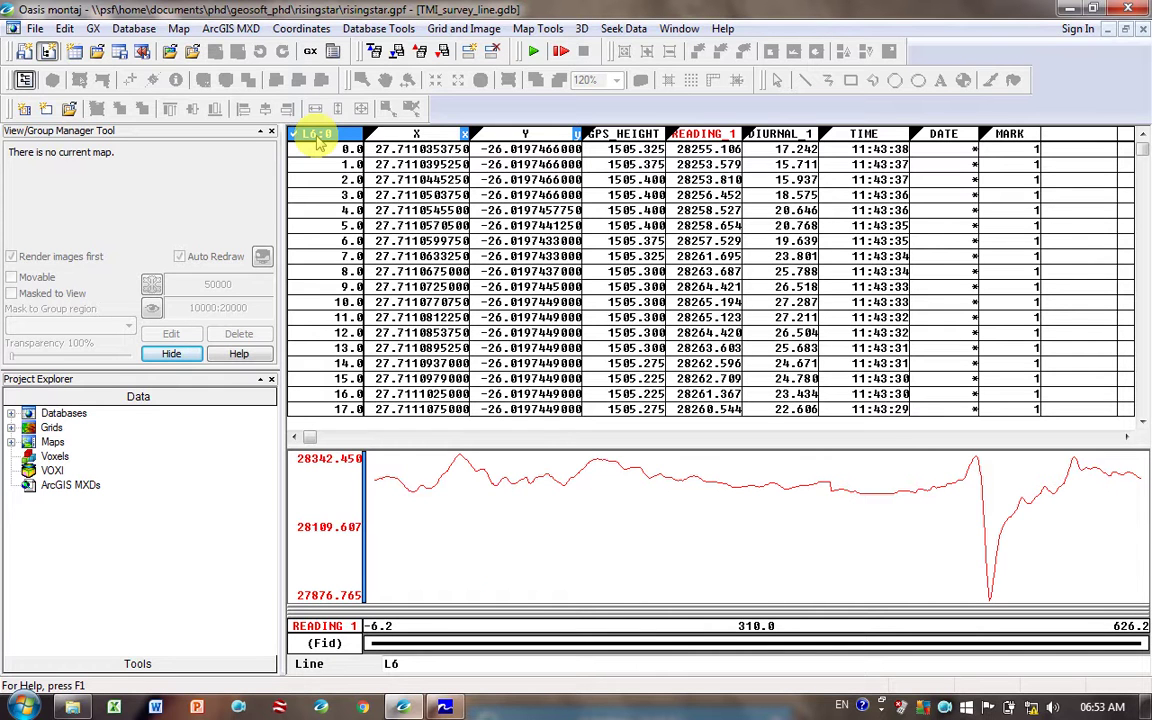
{"action": "key", "text": "Page_Down"}
{"action": "key", "text": "Page_Down"}
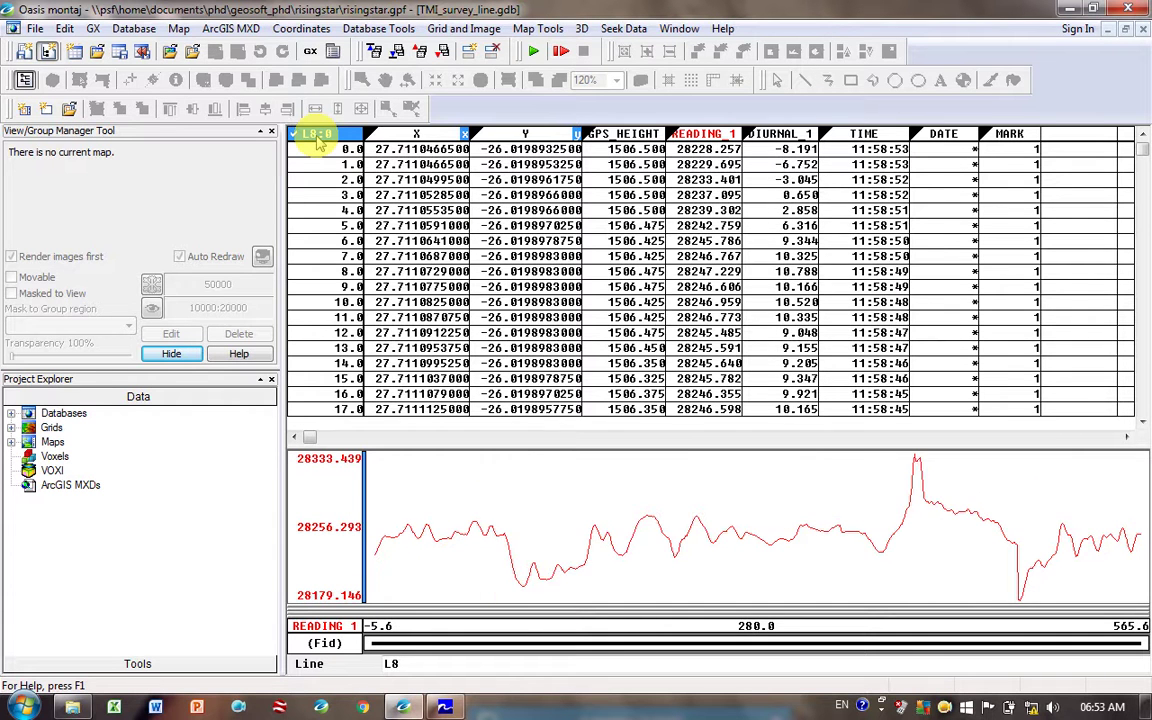
{"action": "key", "text": "Page_Down"}
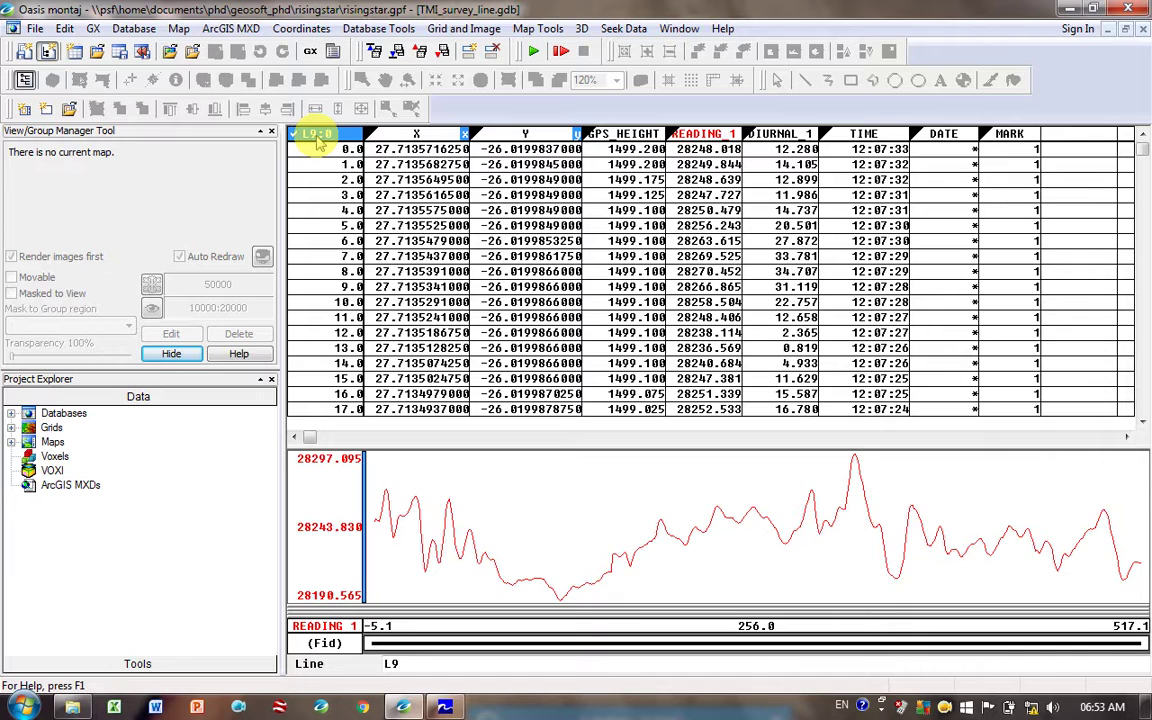
{"action": "key", "text": "Page_Down"}
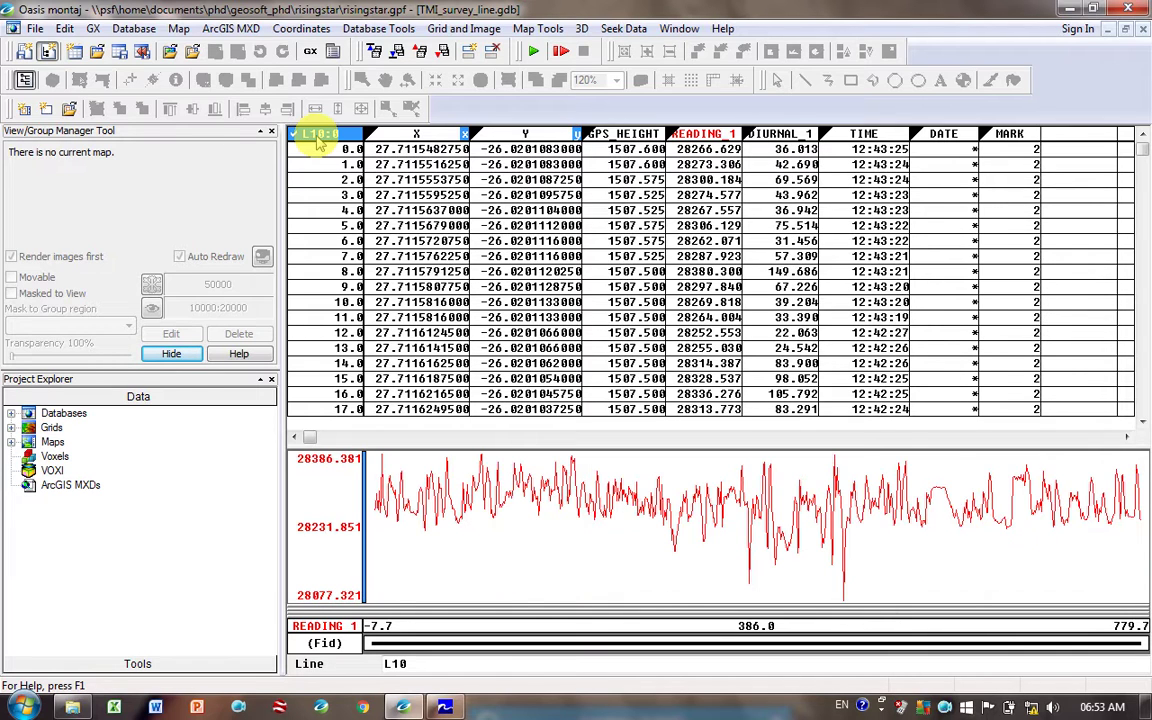
{"action": "key", "text": "Page_Down"}
{"action": "key", "text": "Page_Down"}
{"action": "key", "text": "Page_Down"}
{"action": "key", "text": "Page_Down"}
{"action": "key", "text": "Page_Down"}
{"action": "key", "text": "Page_Down"}
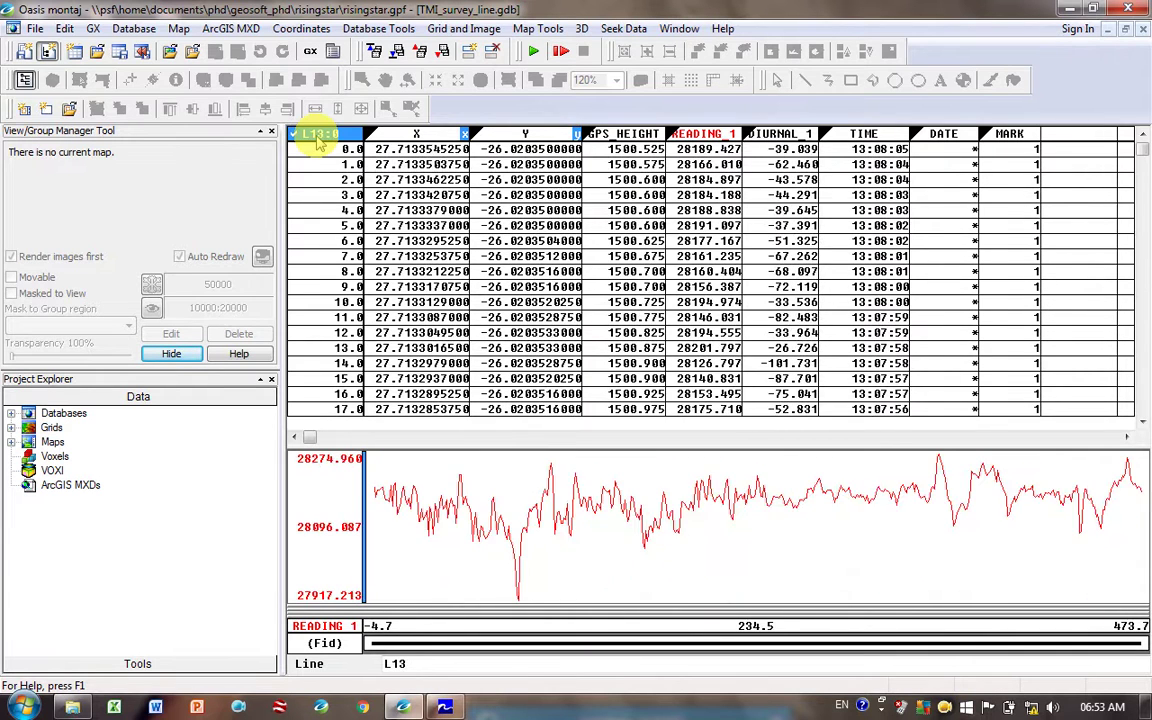
{"action": "key", "text": "Page_Up"}
{"action": "key", "text": "Page_Up"}
{"action": "key", "text": "Page_Up"}
{"action": "key", "text": "Page_Up"}
{"action": "key", "text": "Page_Up"}
{"action": "key", "text": "Page_Up"}
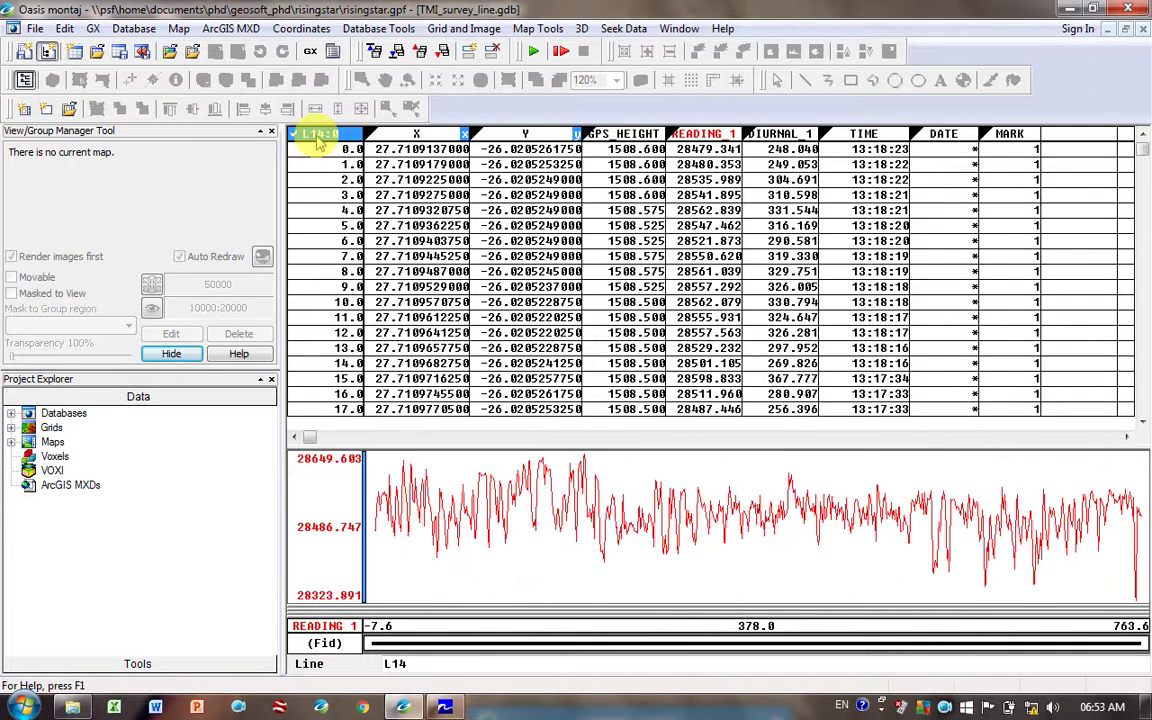
{"action": "key", "text": "Page_Up"}
{"action": "key", "text": "Page_Up"}
{"action": "key", "text": "Page_Up"}
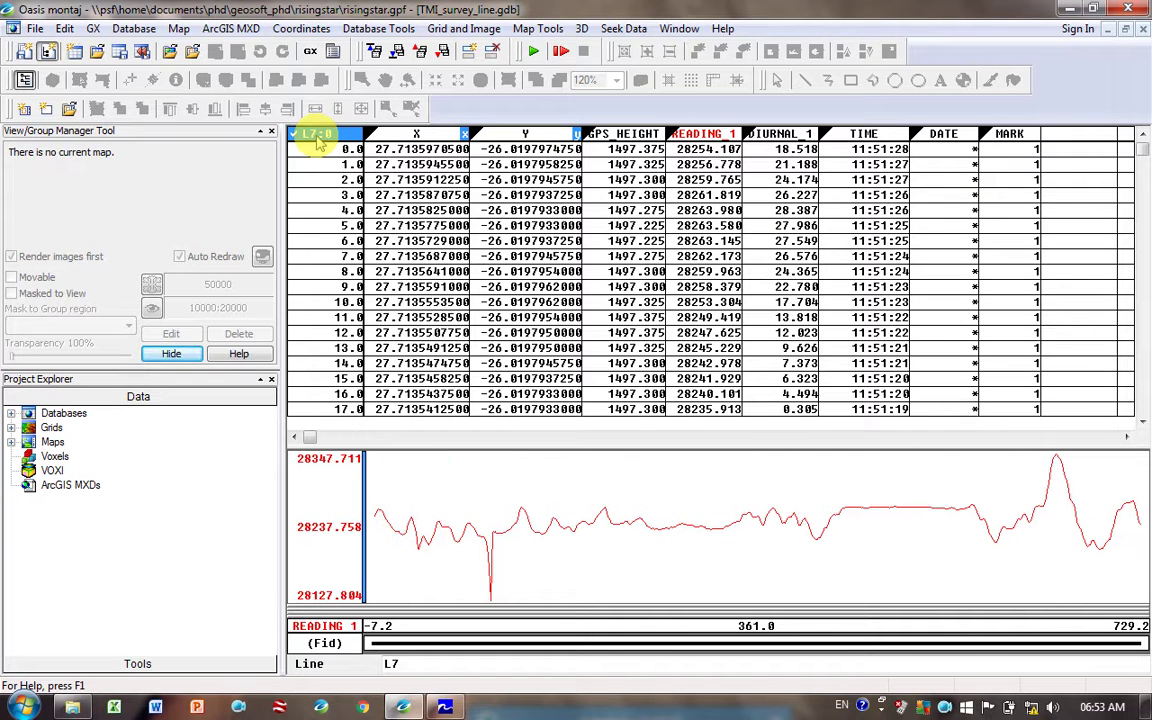
{"action": "key", "text": "Page_Down"}
{"action": "key", "text": "Page_Down"}
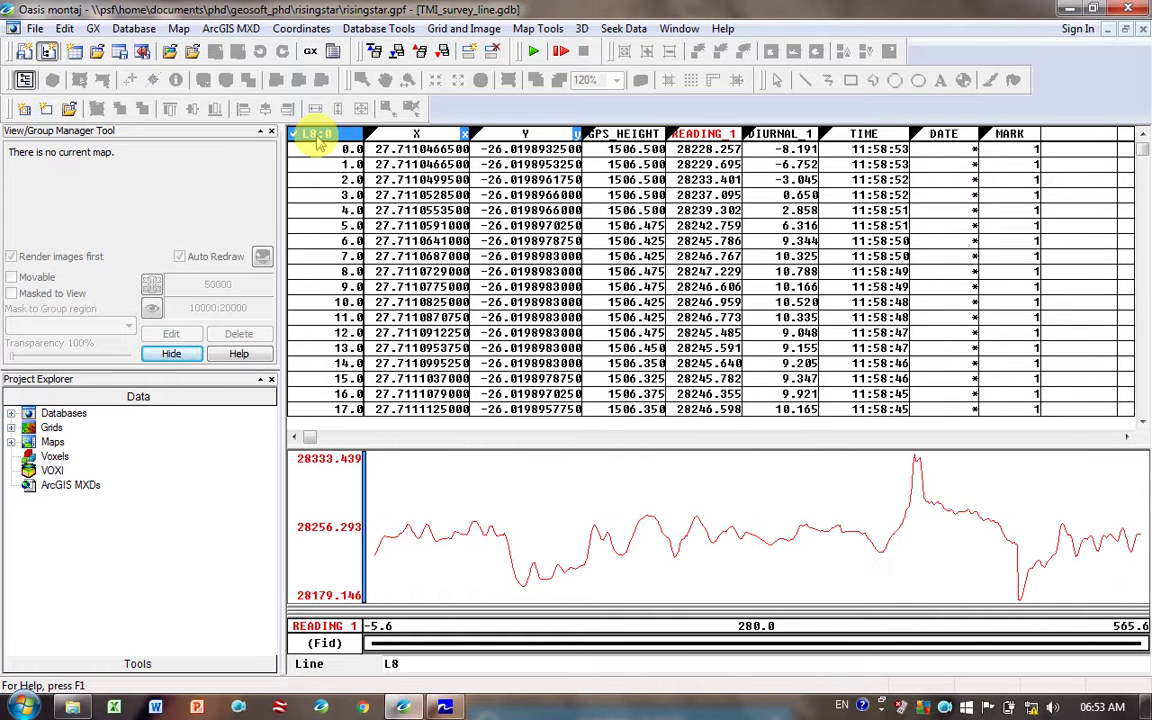
{"action": "key", "text": "Page_Up"}
{"action": "key", "text": "Page_Up"}
{"action": "key", "text": "Page_Up"}
{"action": "key", "text": "Page_Up"}
{"action": "key", "text": "Page_Up"}
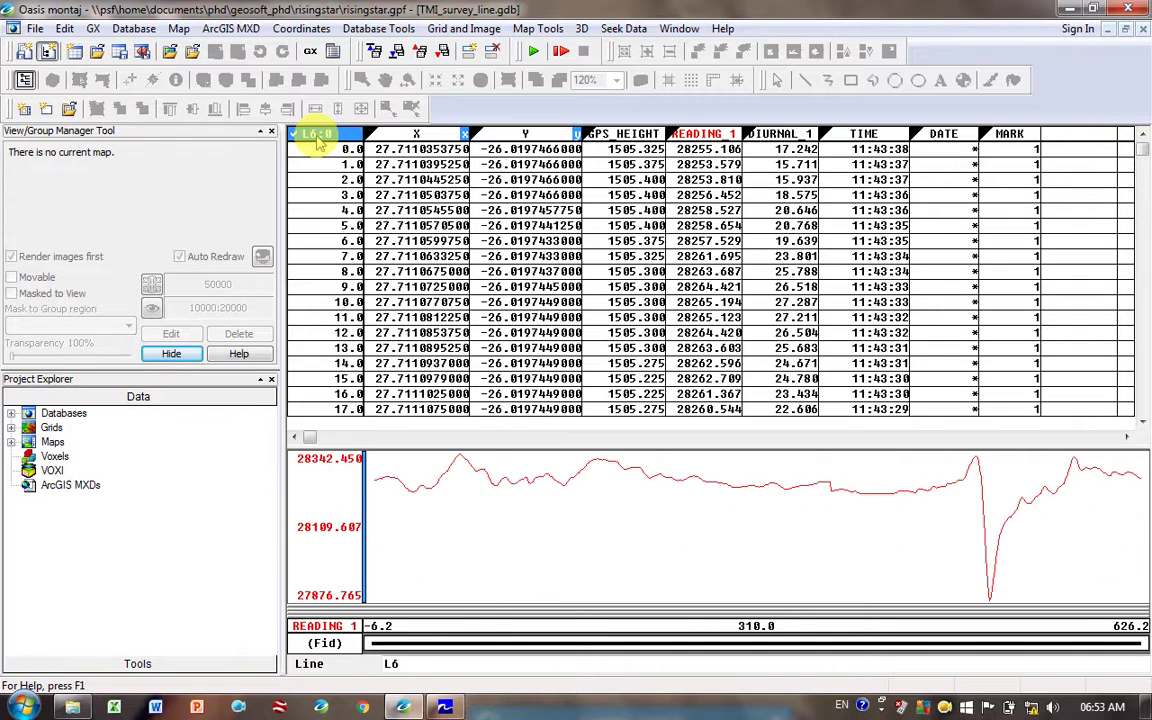
{"action": "key", "text": "Page_Up"}
{"action": "key", "text": "Page_Up"}
{"action": "key", "text": "Page_Up"}
{"action": "key", "text": "Page_Up"}
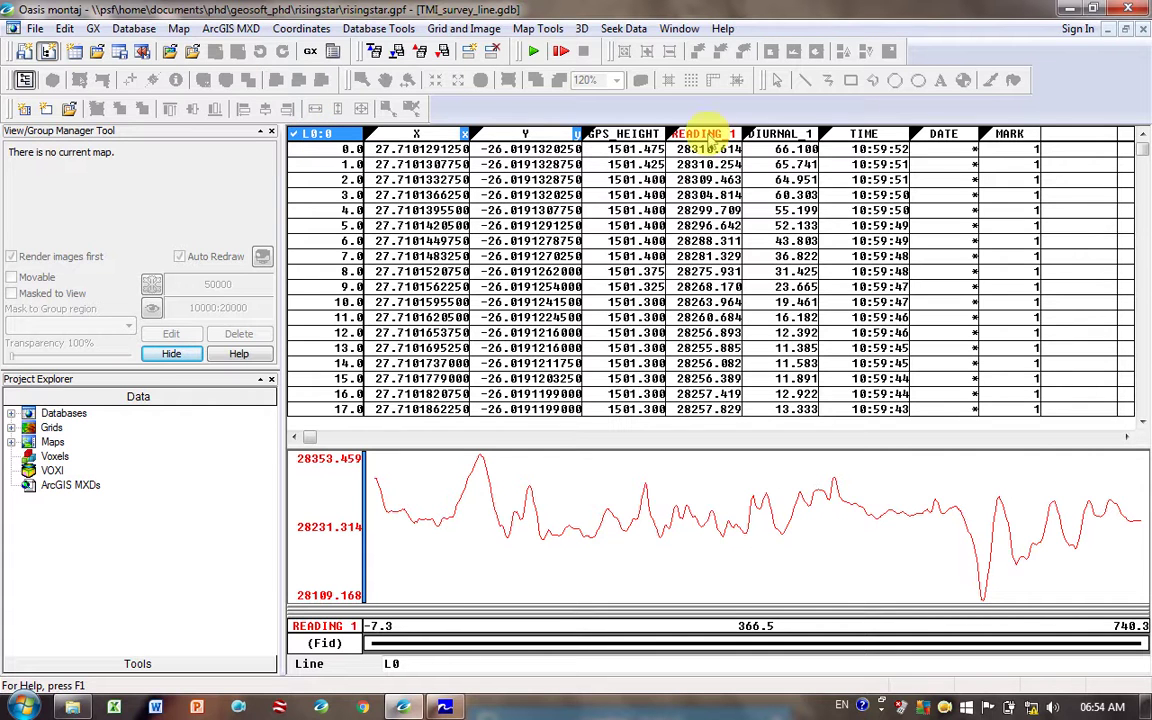
Add the DIURNAL_1 channel to the profile plot
{"action": "left_click", "coordinate": [790, 144]}
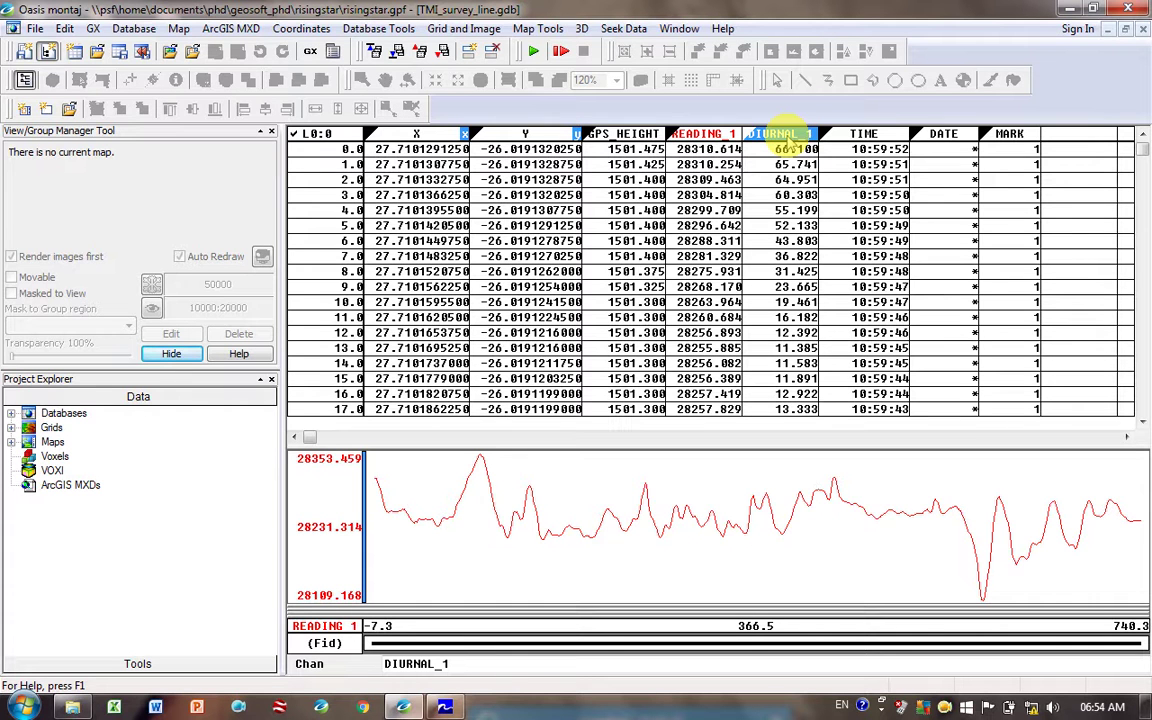
{"action": "right_click", "coordinate": [790, 144]}
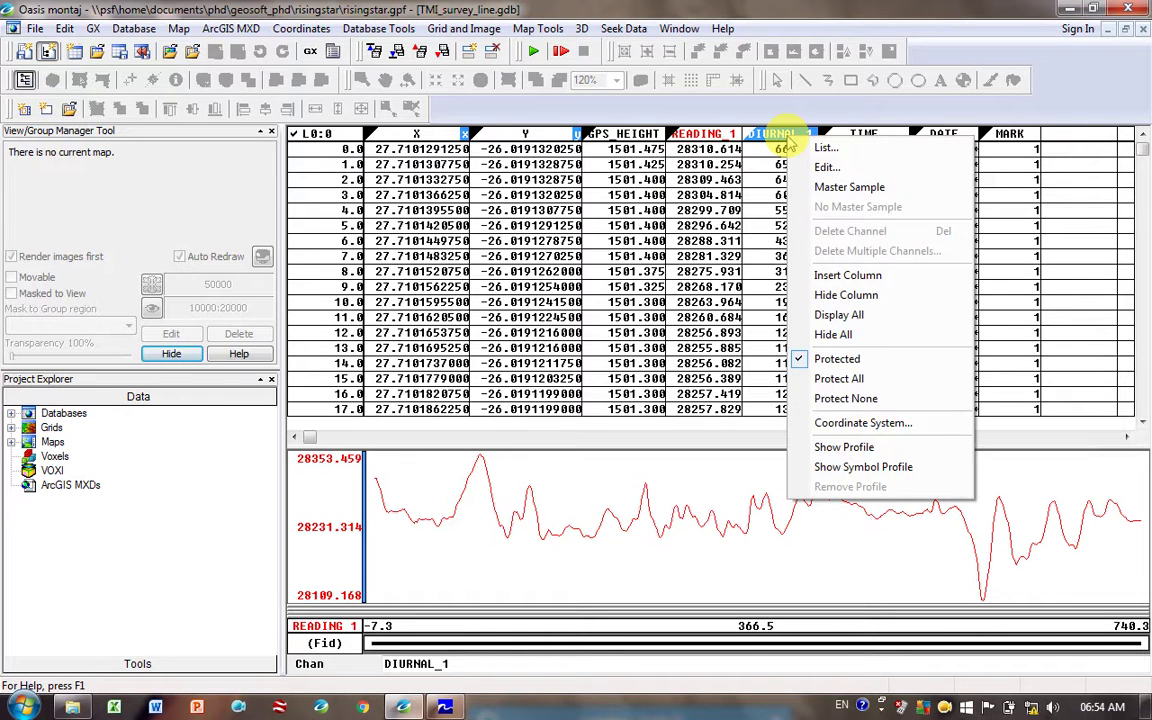
{"action": "left_click", "coordinate": [832, 447]}
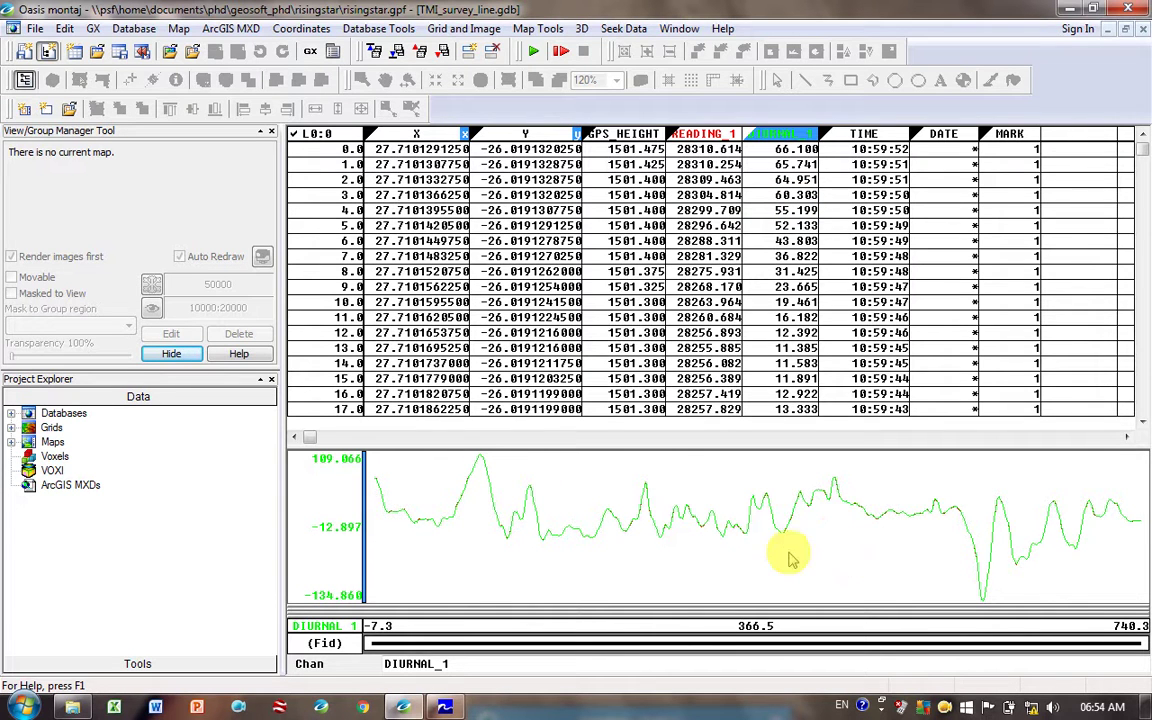
Set the profile Y axis to 'Same axis scale for all profiles'
{"action": "right_click", "coordinate": [447, 547]}
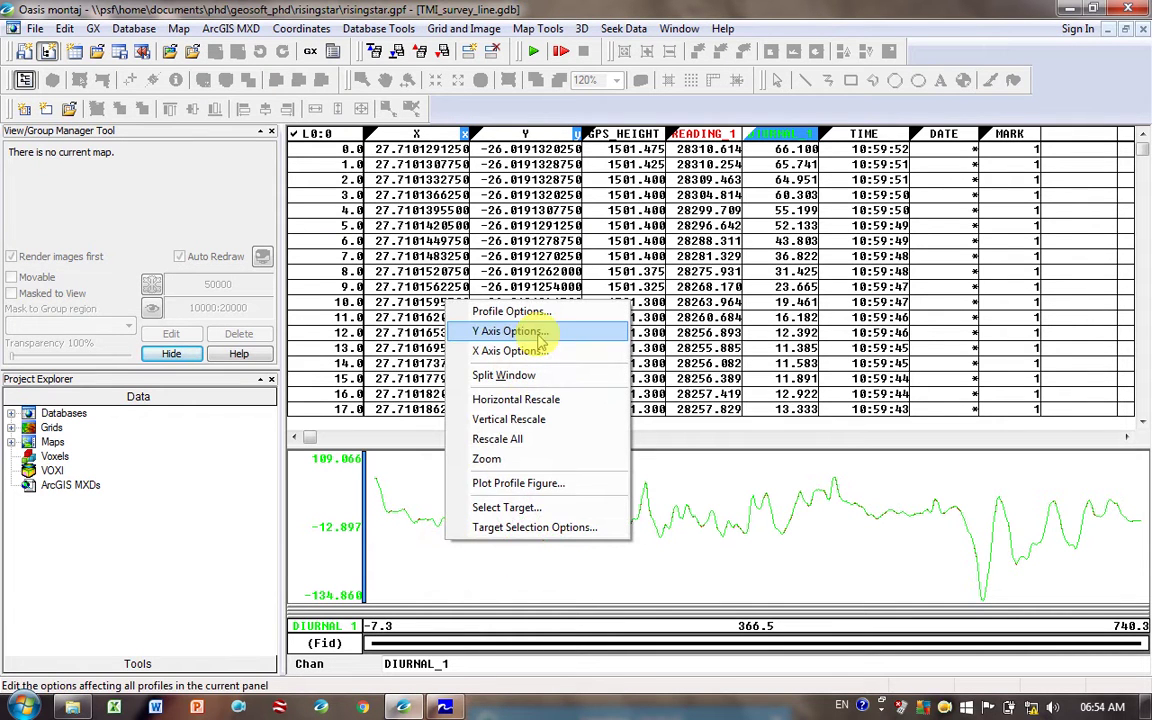
{"action": "left_click", "coordinate": [540, 333]}
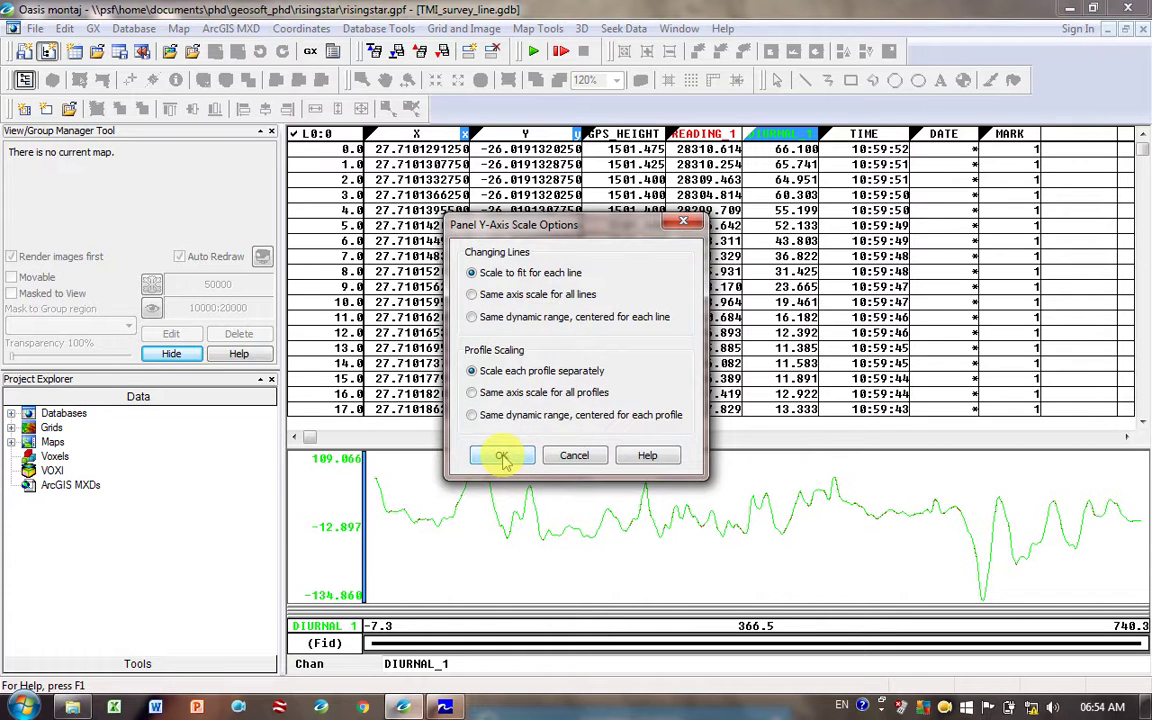
{"action": "left_click", "coordinate": [523, 393]}
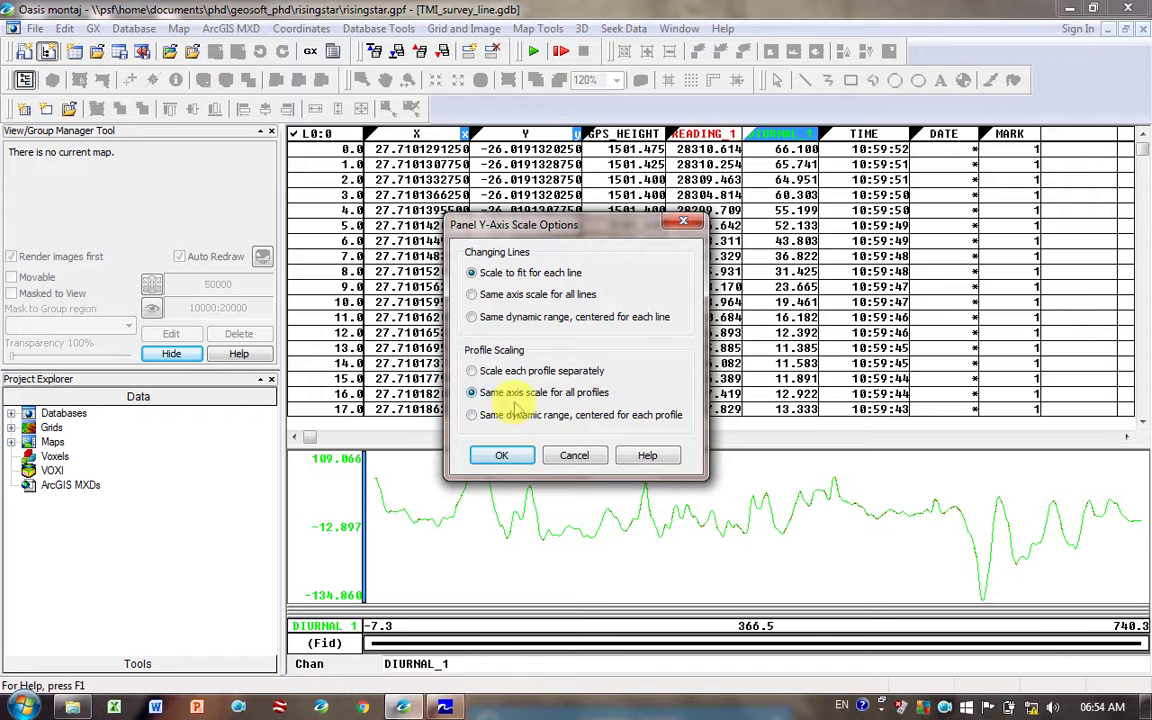
{"action": "left_click", "coordinate": [503, 458]}
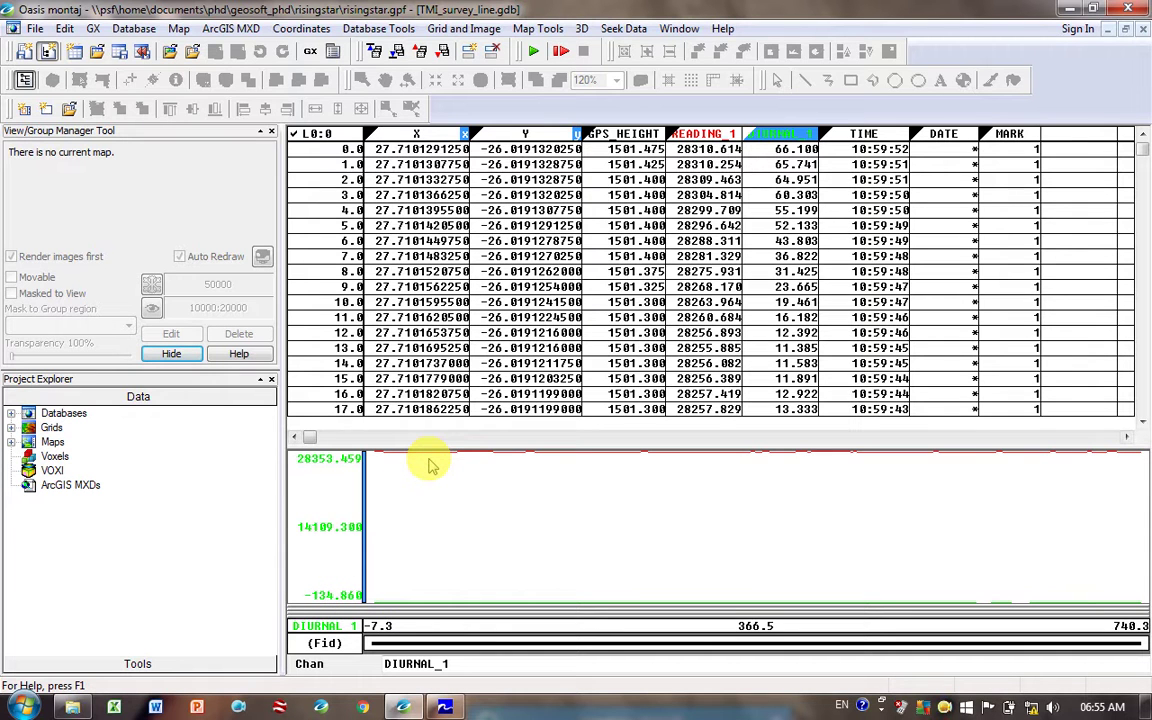
Set the profile plot's Y axis back to scaling each profile separately, so DIURNAL_1 spans 109.066 to -134.860
{"action": "right_click", "coordinate": [410, 516]}
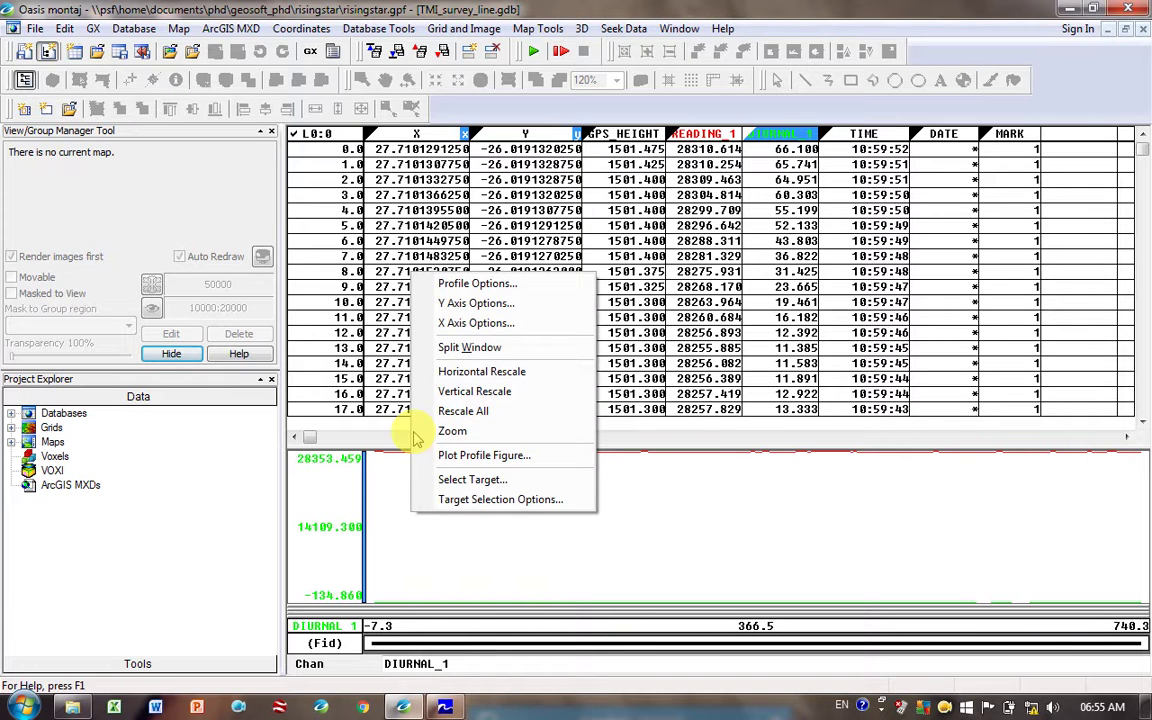
{"action": "left_click", "coordinate": [492, 303]}
{"action": "left_click", "coordinate": [472, 371]}
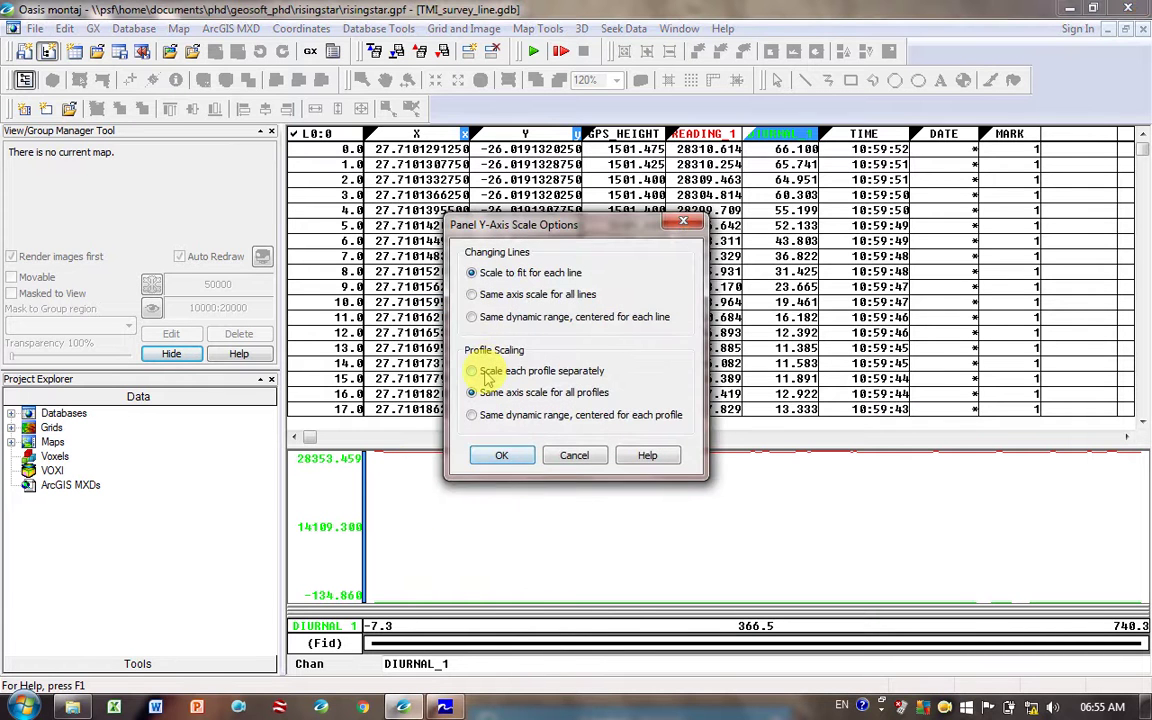
{"action": "left_click", "coordinate": [491, 453]}
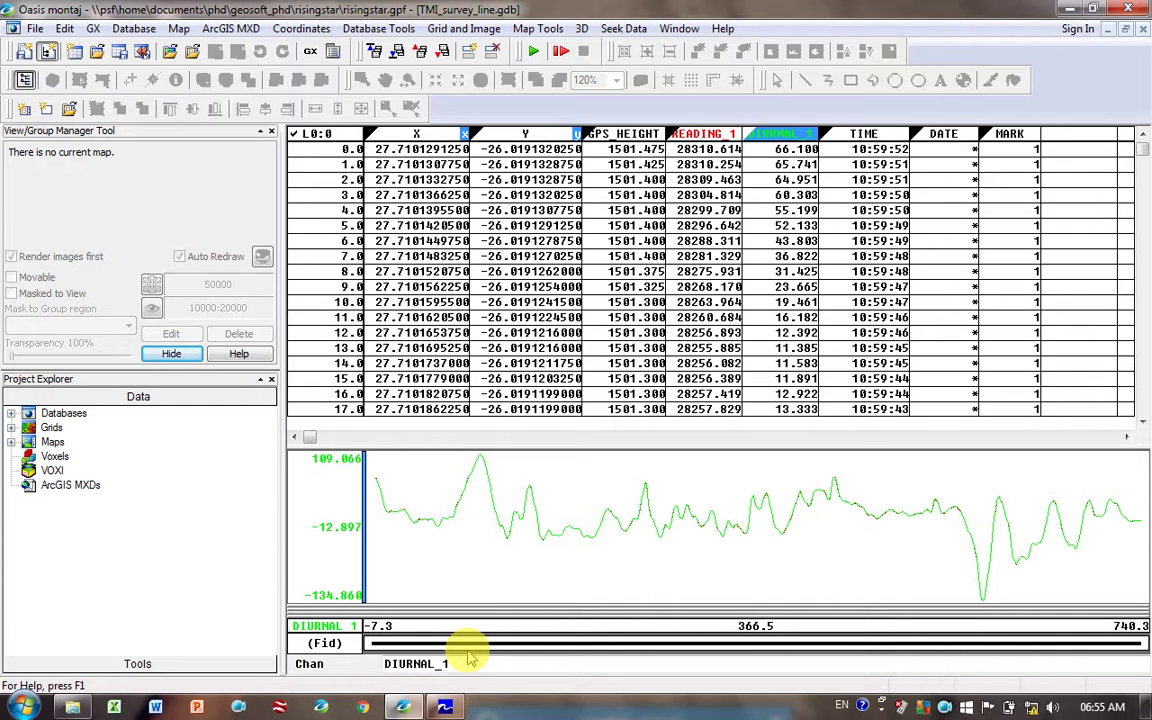
{"action": "left_click", "coordinate": [150, 30]}
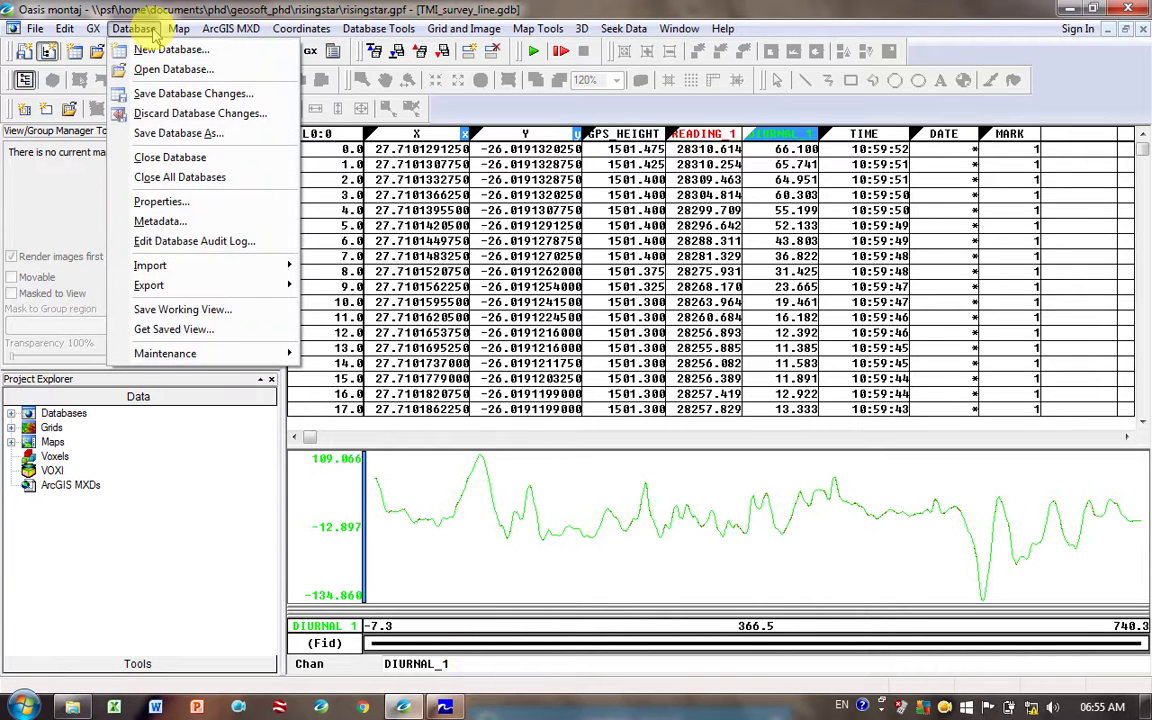
Start the ASCII import wizard for G859_diurnal.dat, accepting delimited type and white-space delimiting
{"action": "mouse_move", "coordinate": [240, 265]}
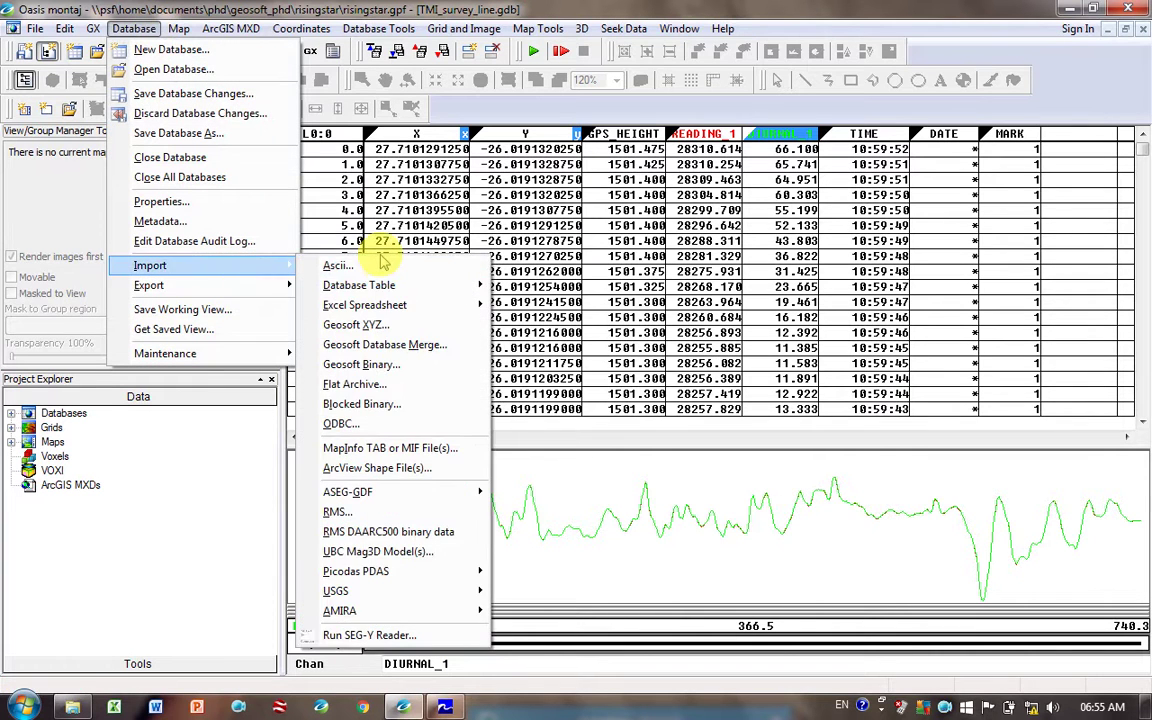
{"action": "left_click", "coordinate": [380, 262]}
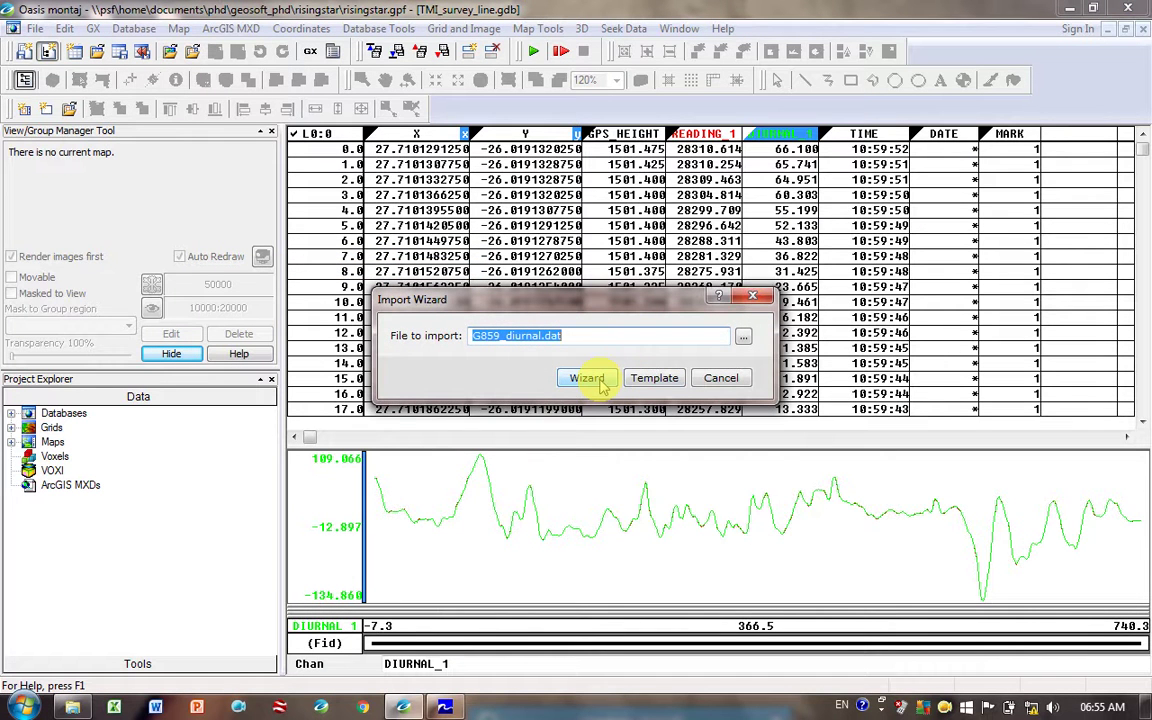
{"action": "left_click", "coordinate": [590, 379]}
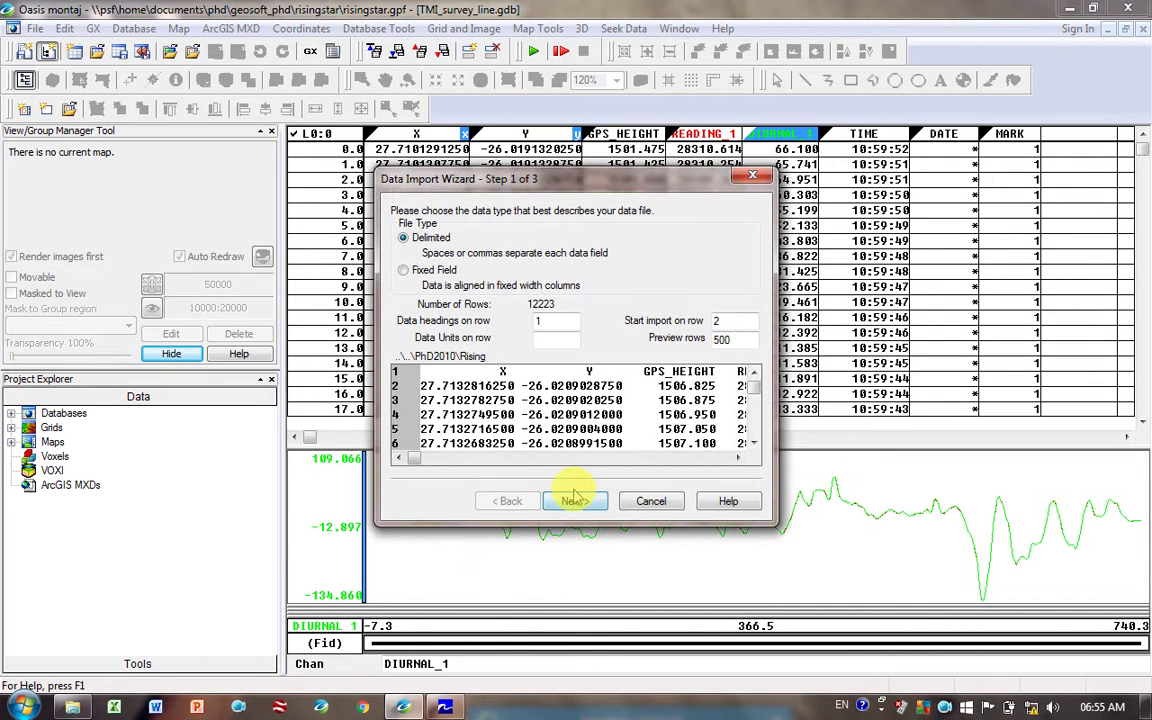
{"action": "left_click", "coordinate": [573, 506]}
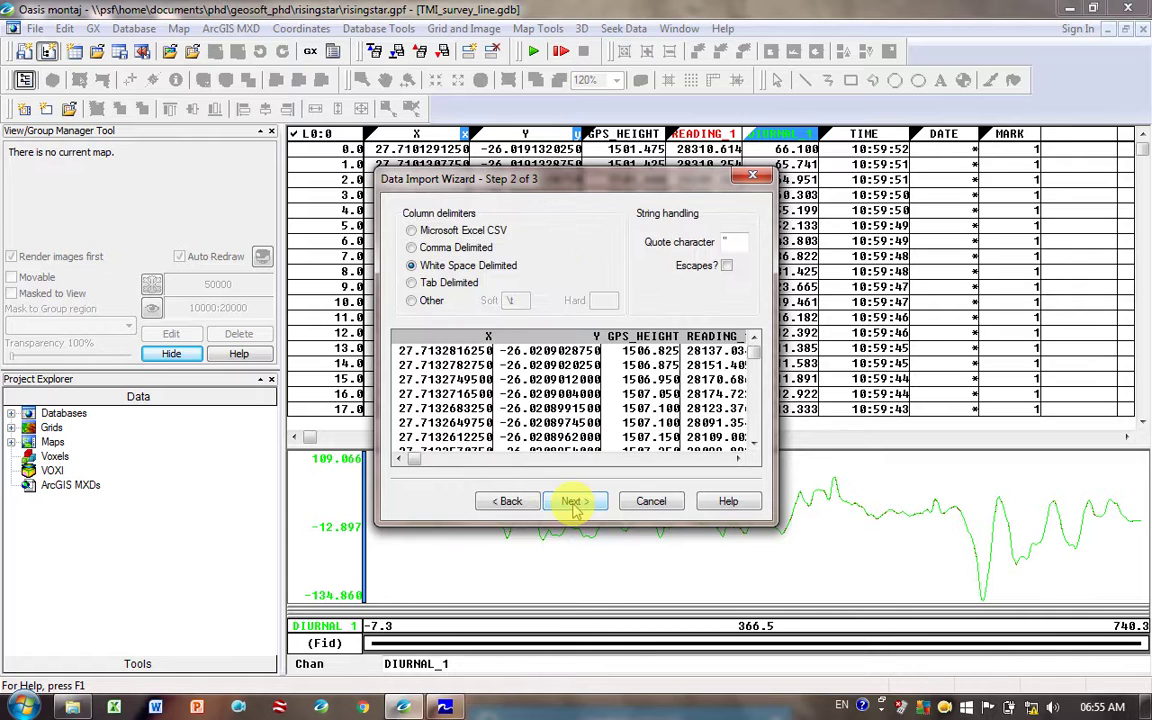
{"action": "left_click", "coordinate": [575, 506]}
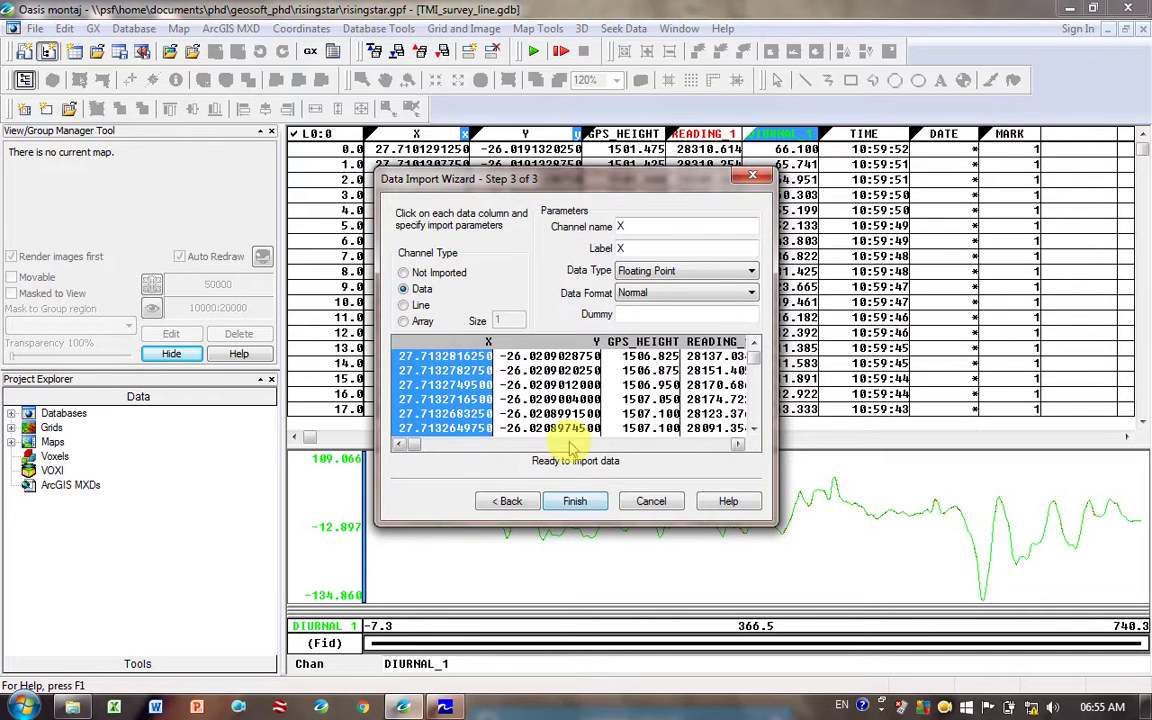
Review the DATE column's data format choices, keep Normal, and cancel the wizard
{"action": "left_click", "coordinate": [718, 446]}
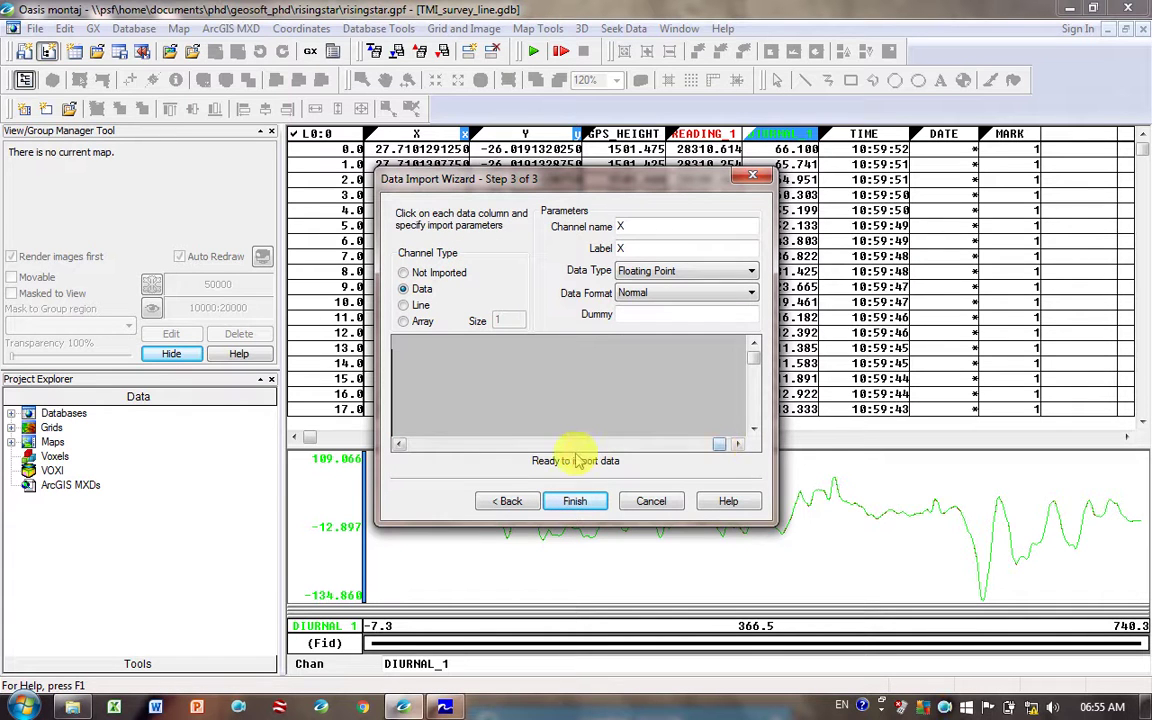
{"action": "left_click", "coordinate": [545, 435]}
{"action": "left_click", "coordinate": [505, 446]}
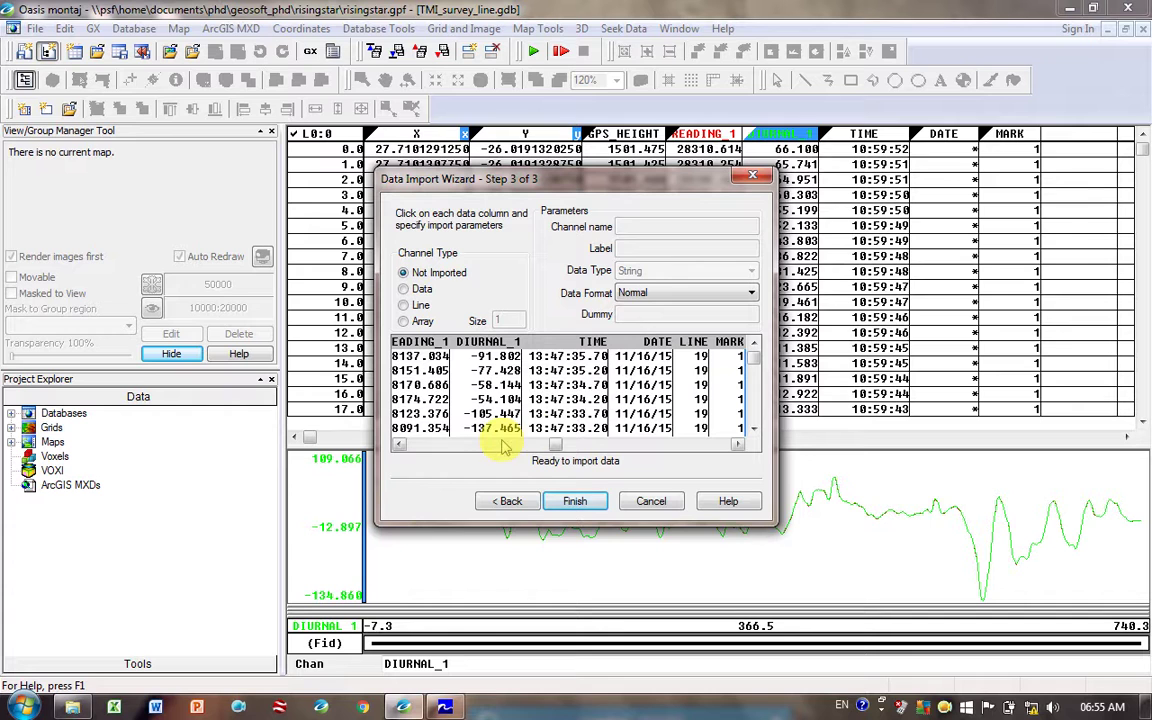
{"action": "left_click", "coordinate": [638, 383]}
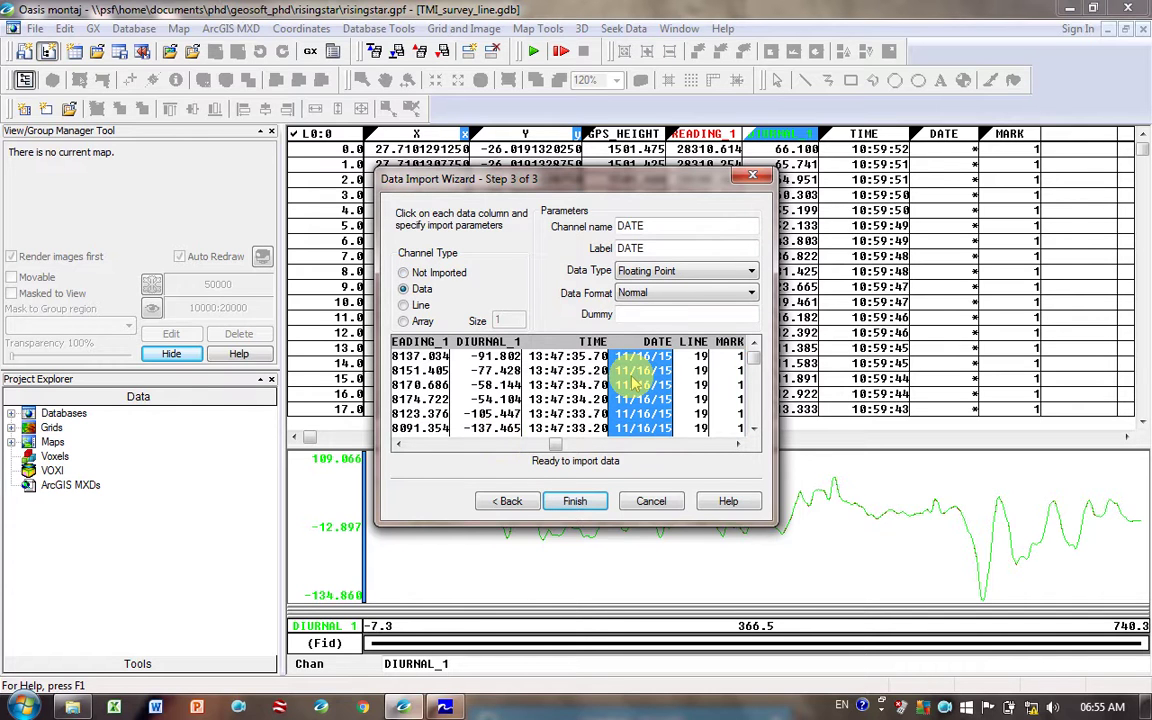
{"action": "left_click", "coordinate": [748, 293]}
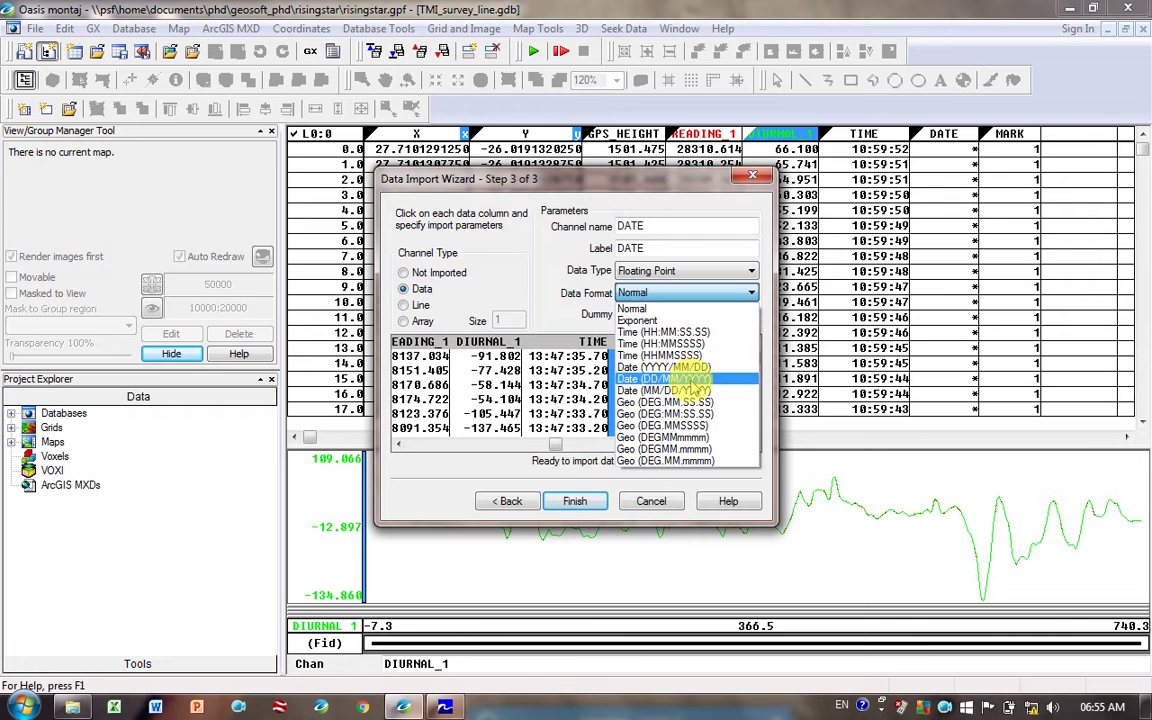
{"action": "left_click", "coordinate": [570, 322]}
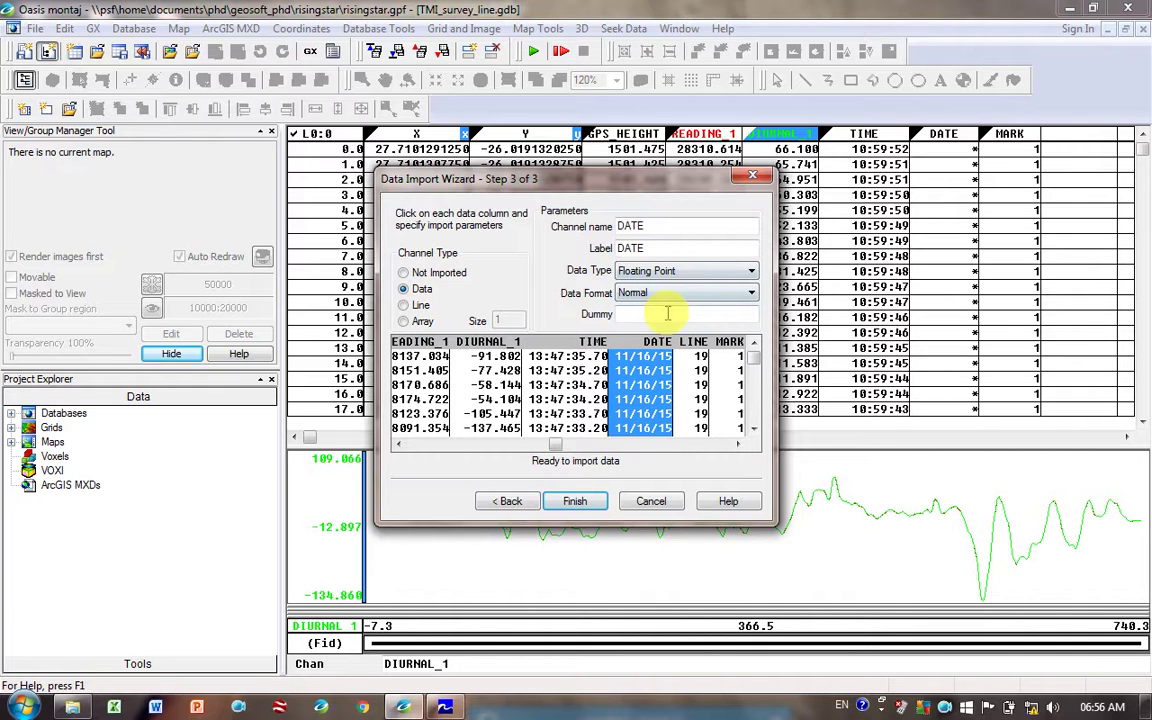
{"action": "left_click", "coordinate": [690, 292]}
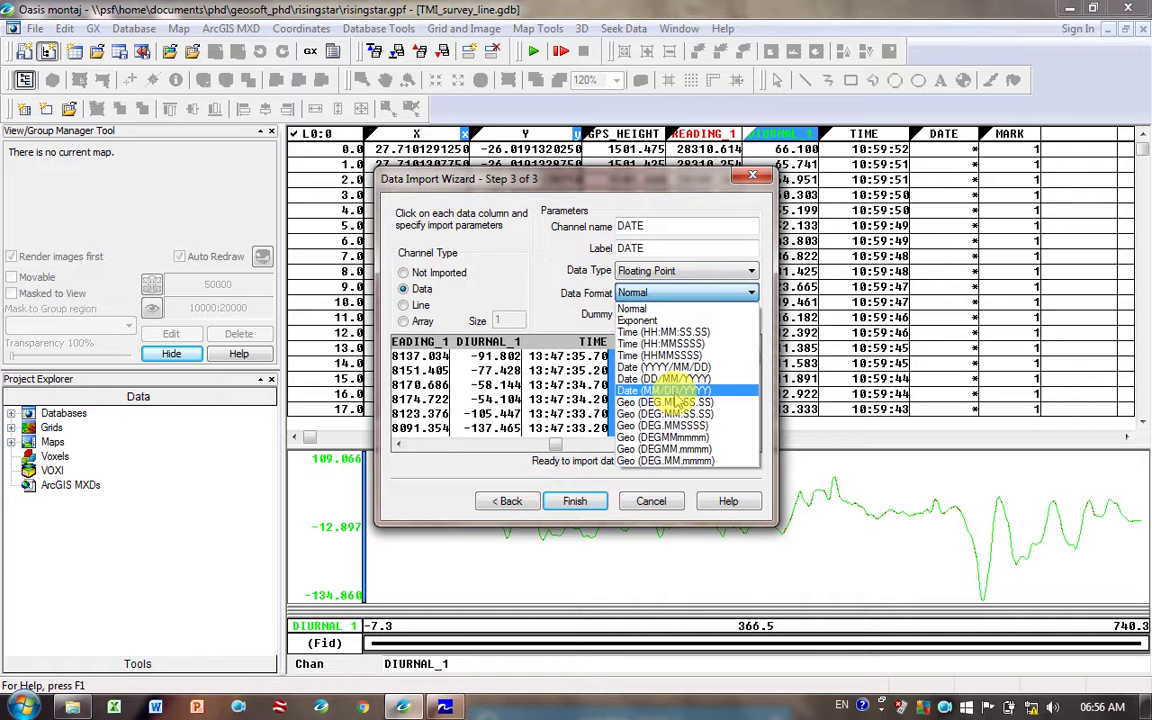
{"action": "left_click", "coordinate": [652, 500]}
{"action": "left_click", "coordinate": [652, 500]}
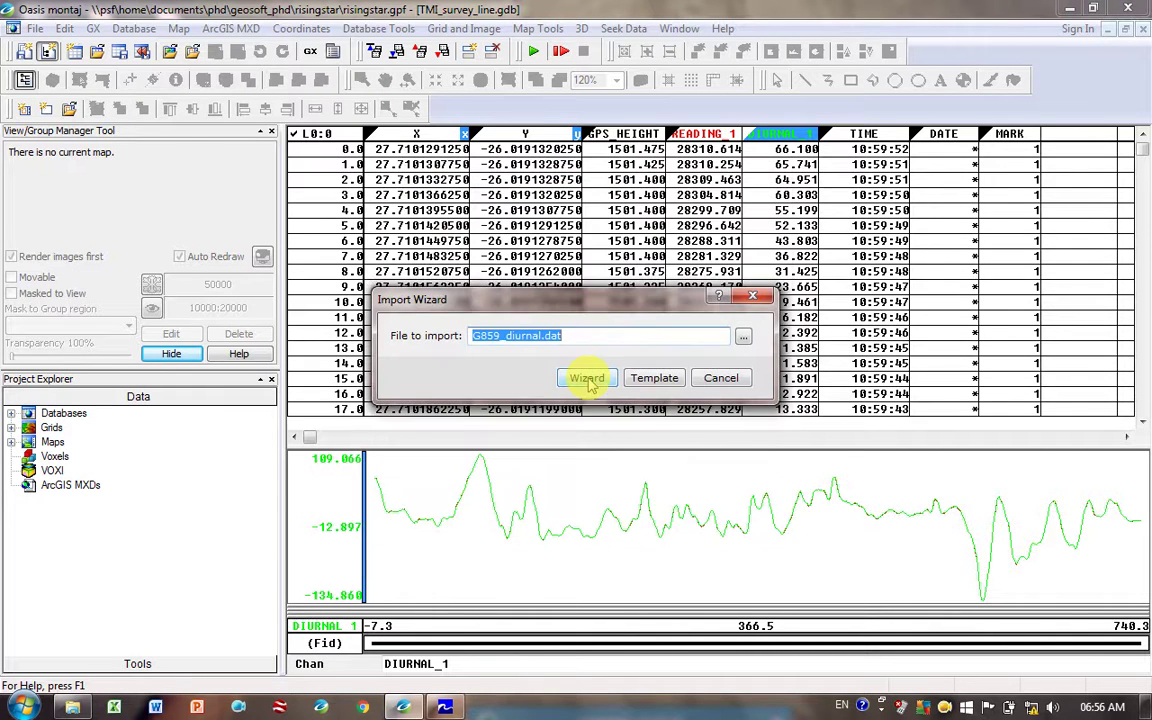
Cancel the Import Wizard without importing and select line L0 in TMI_survey_line.gdb
{"action": "left_click", "coordinate": [705, 378]}
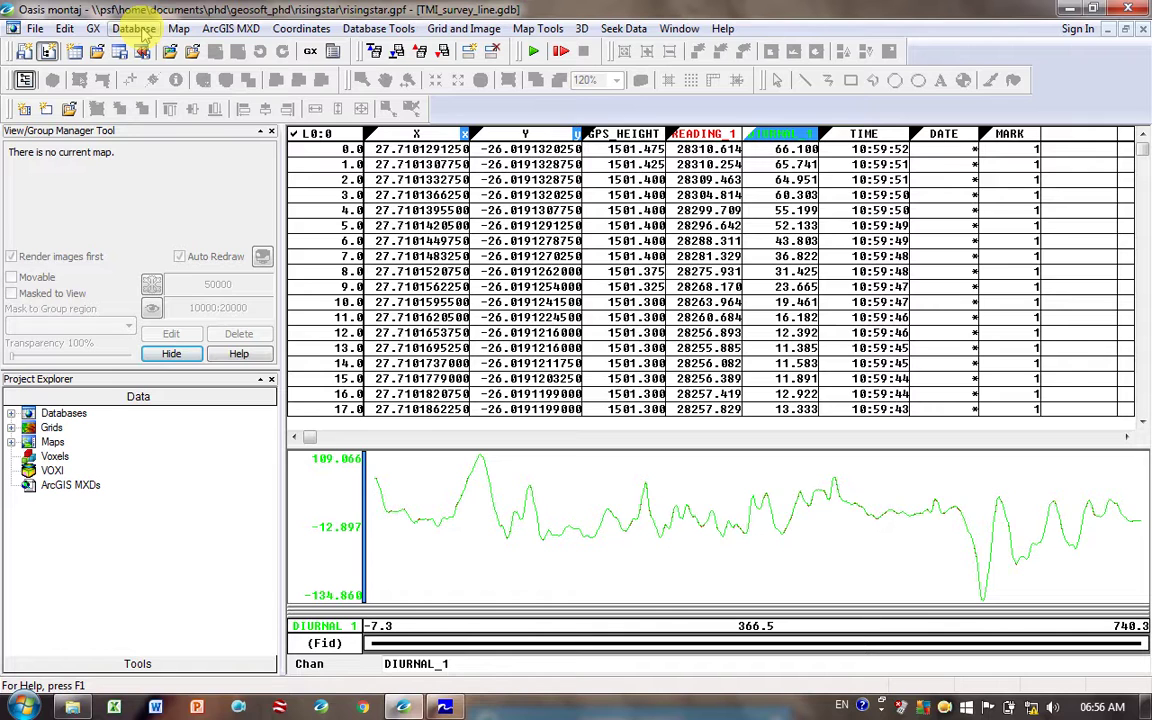
{"action": "left_click", "coordinate": [322, 134]}
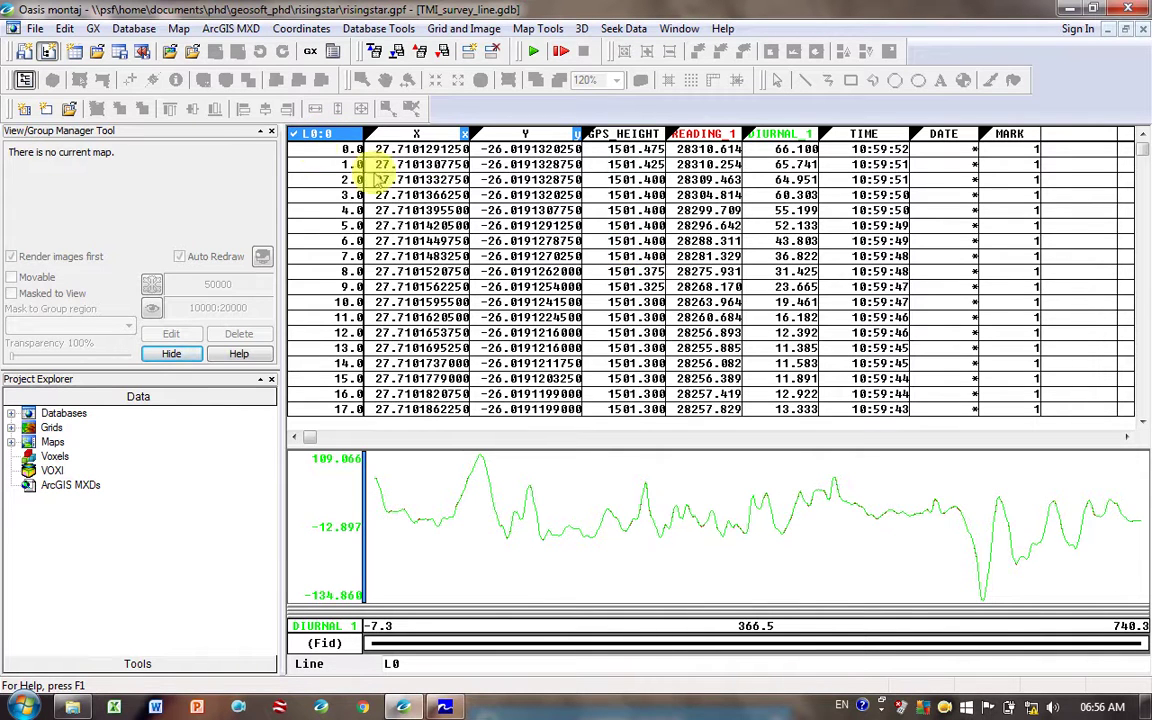
Start a single-sheet Excel import into a new database named TMI_survey_line_xls.gdb
{"action": "left_click", "coordinate": [131, 28]}
{"action": "mouse_move", "coordinate": [226, 267]}
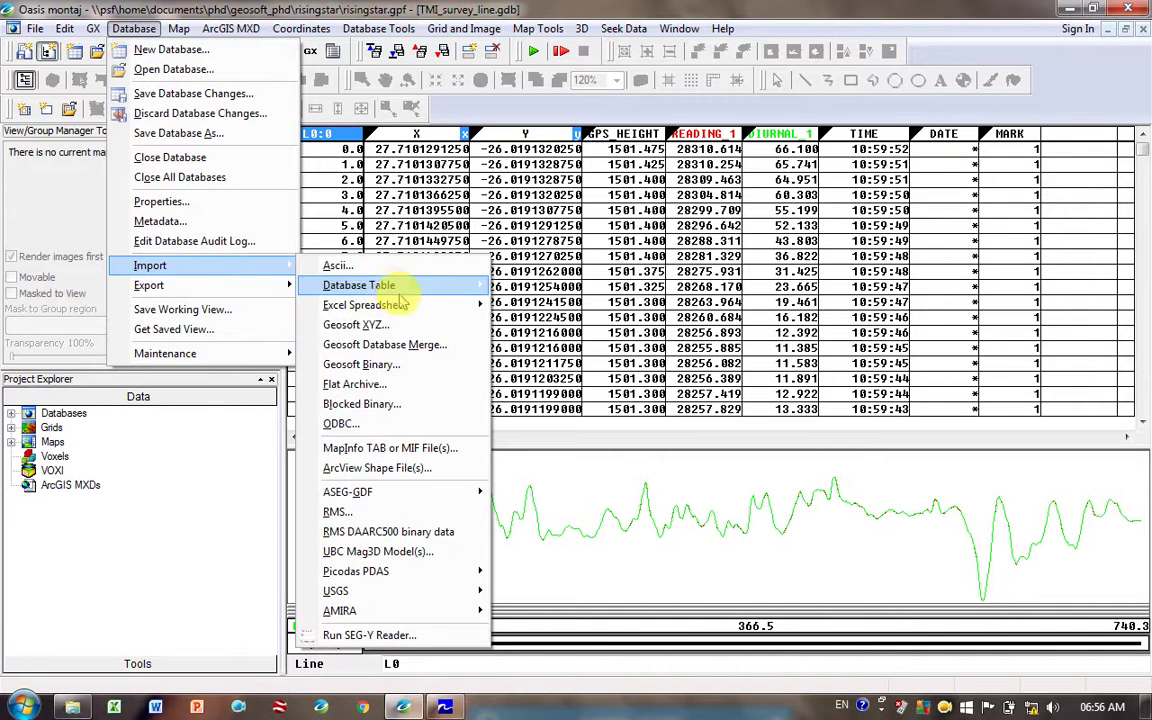
{"action": "mouse_move", "coordinate": [427, 312]}
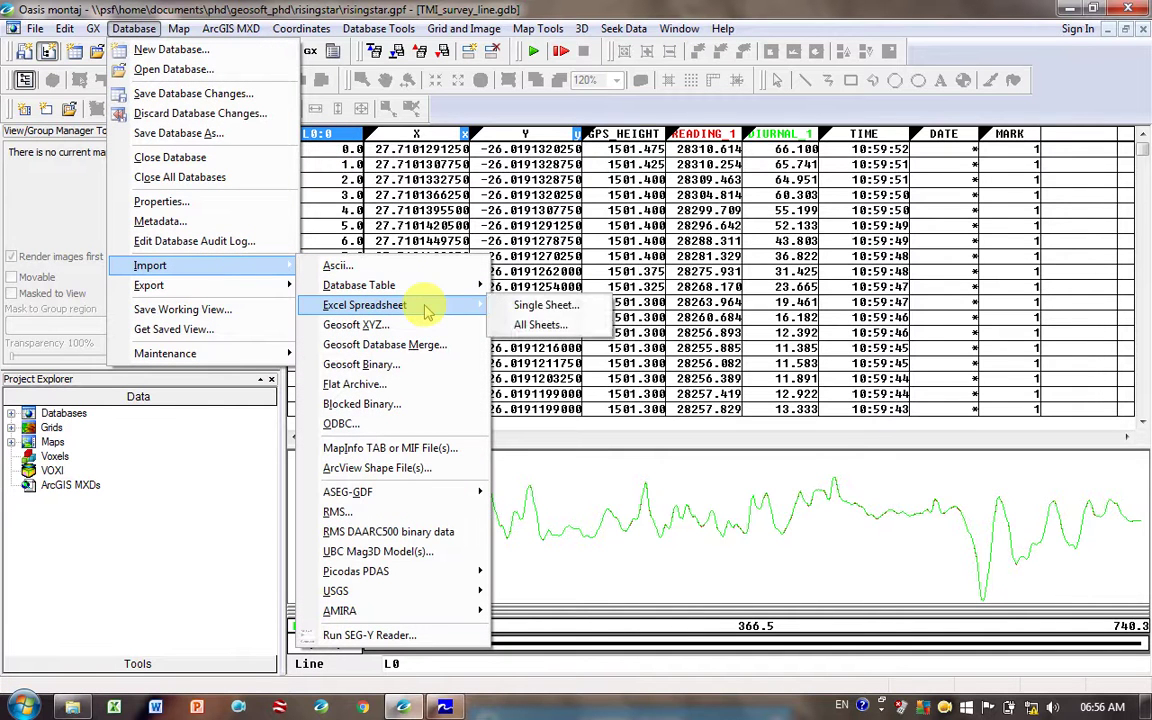
{"action": "left_click", "coordinate": [585, 310]}
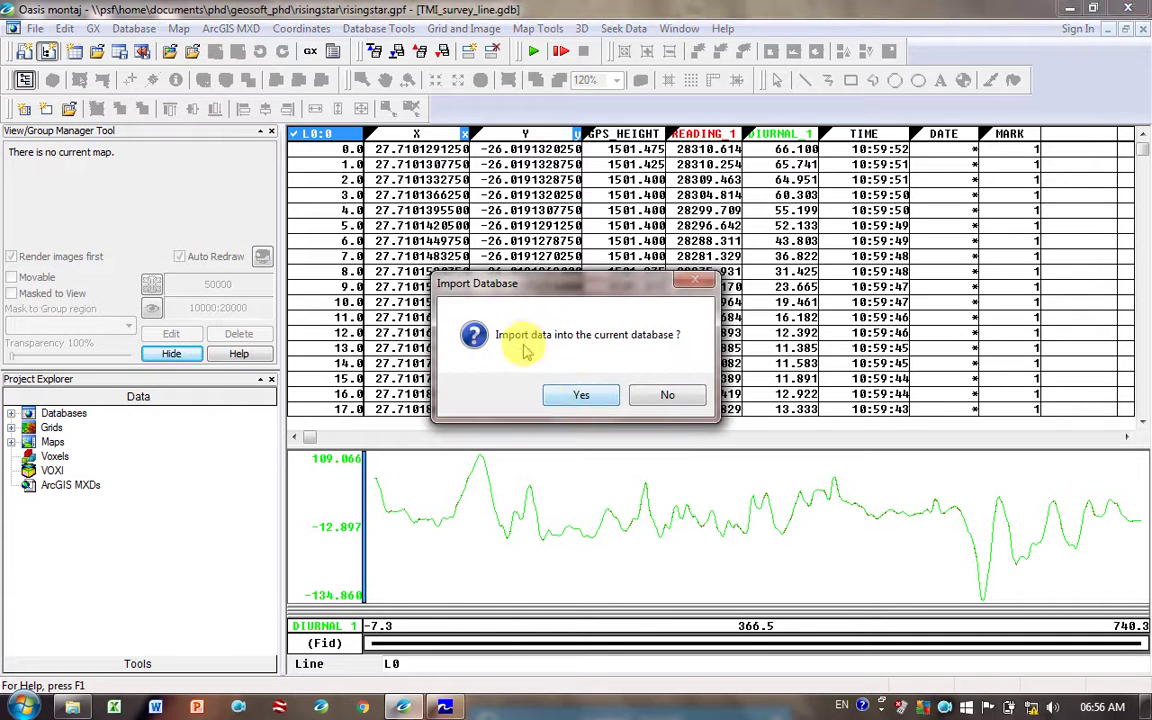
{"action": "left_click", "coordinate": [665, 394]}
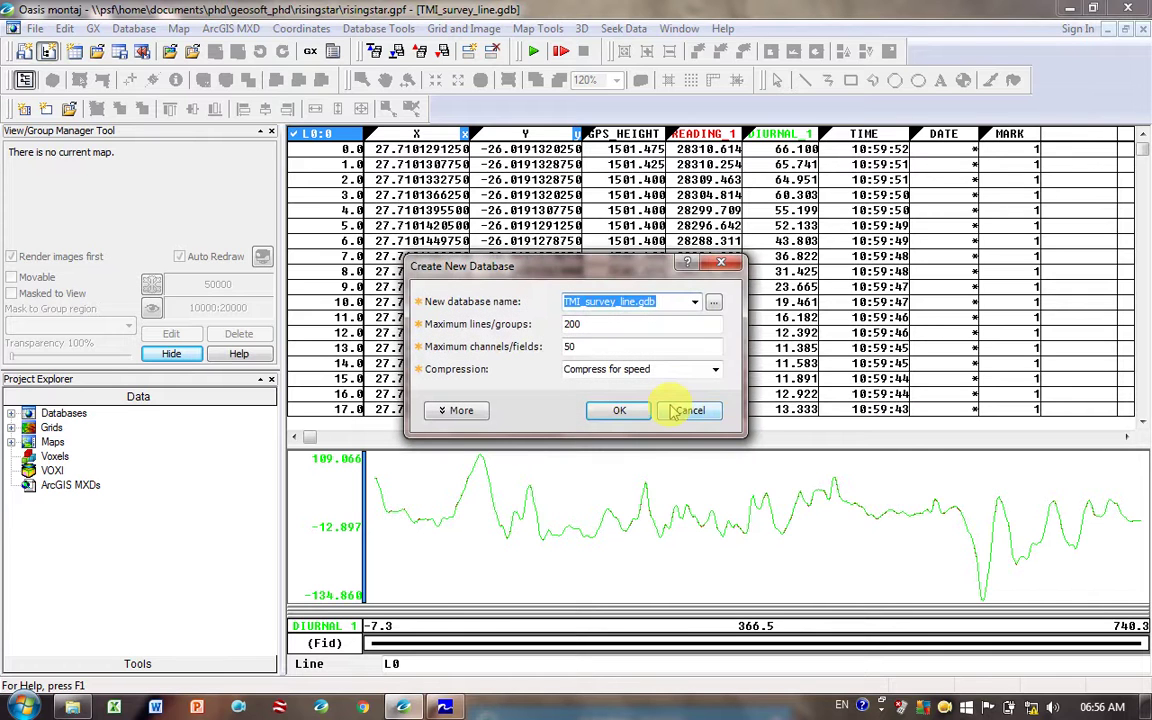
{"action": "left_click", "coordinate": [640, 302]}
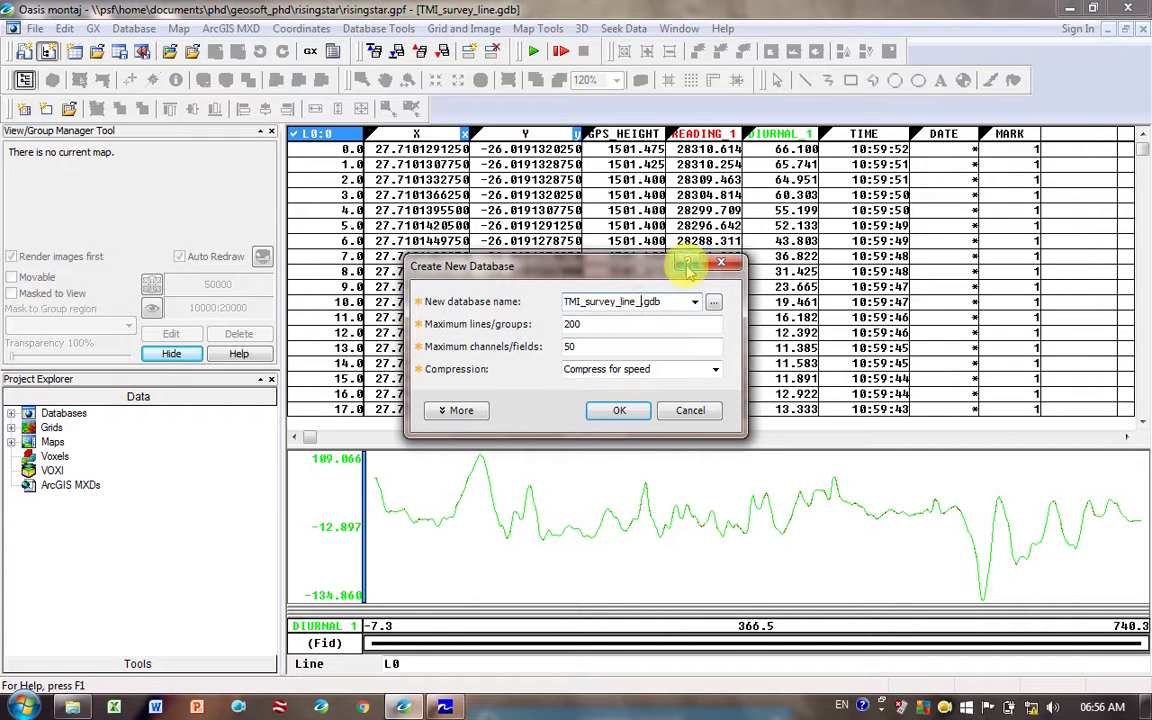
{"action": "type", "text": "xls"}
{"action": "left_click", "coordinate": [619, 413]}
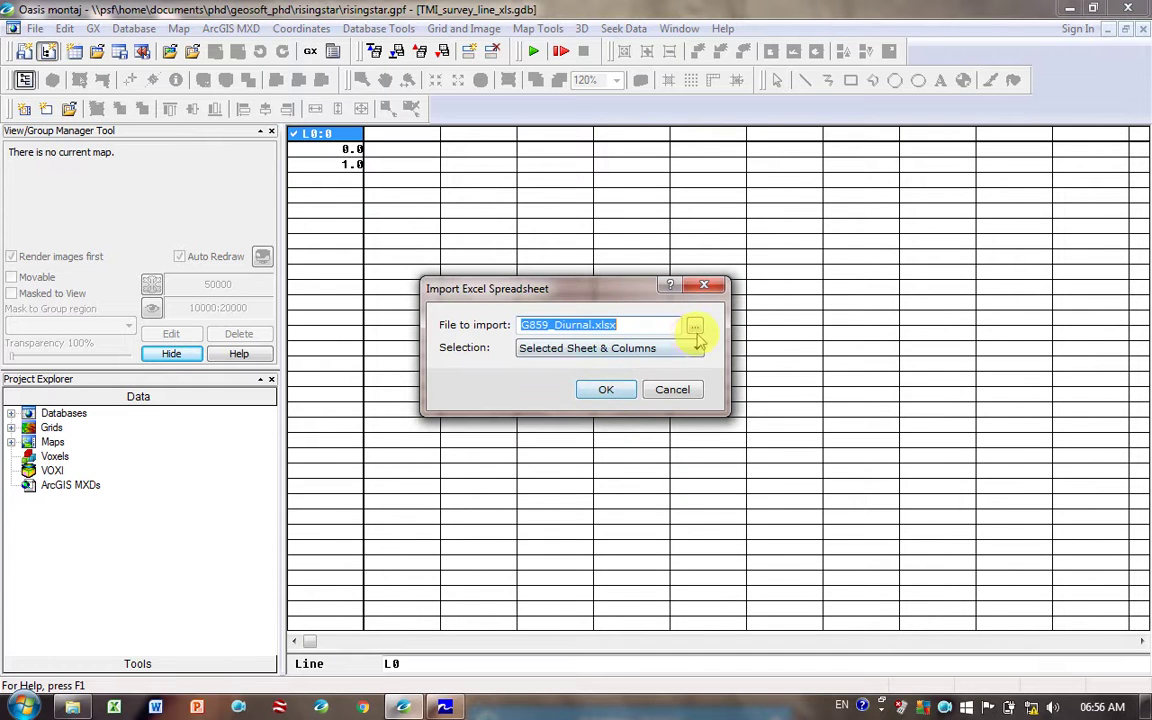
Choose G859_Diurnal.xls with Selected Sheet & Columns to load the G859_Diurnal$ fields
{"action": "left_click", "coordinate": [695, 330]}
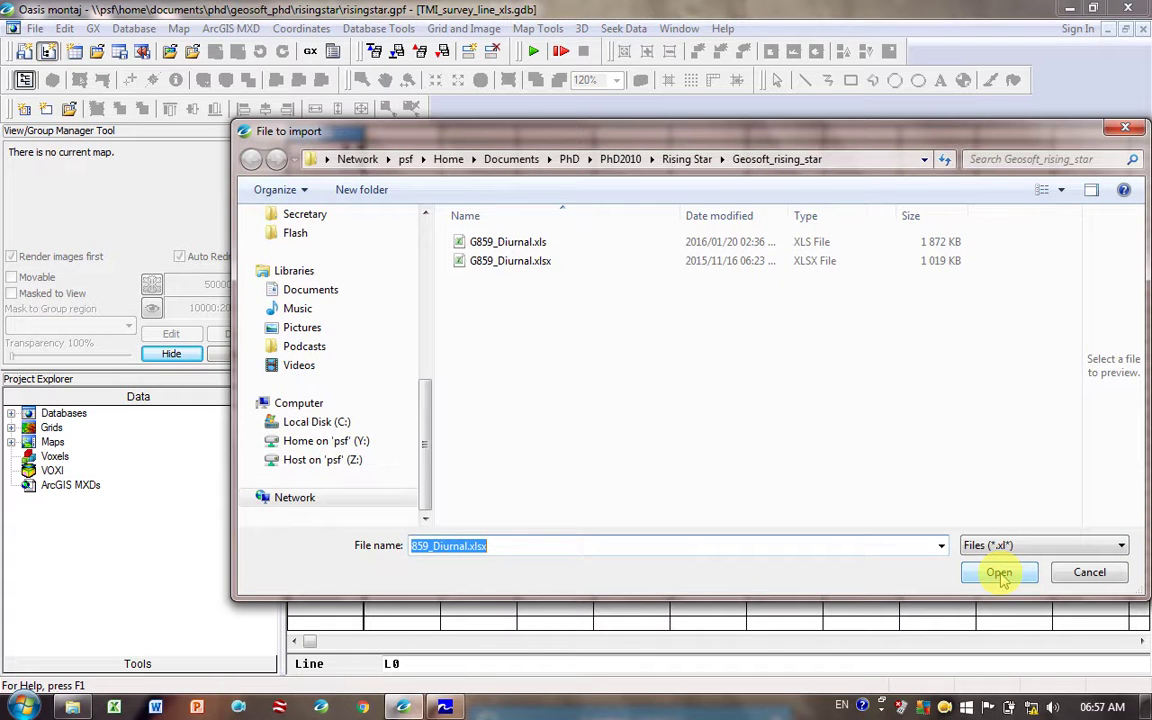
{"action": "double_click", "coordinate": [533, 246]}
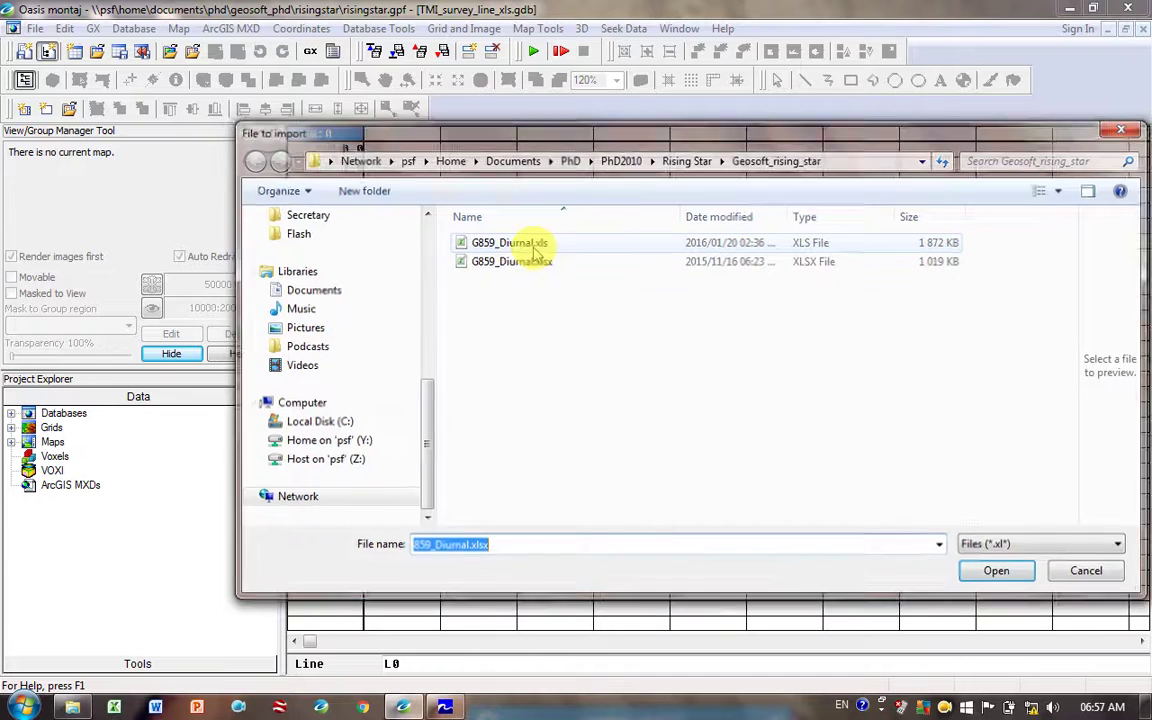
{"action": "left_click", "coordinate": [652, 350]}
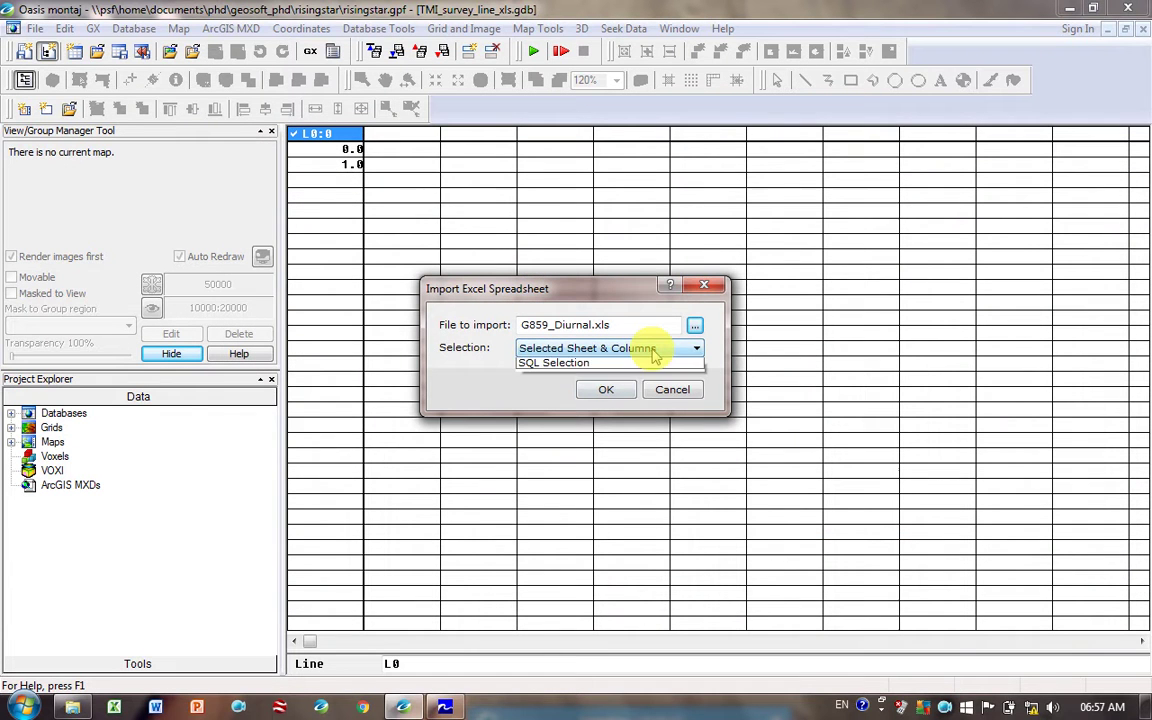
{"action": "left_click", "coordinate": [648, 350]}
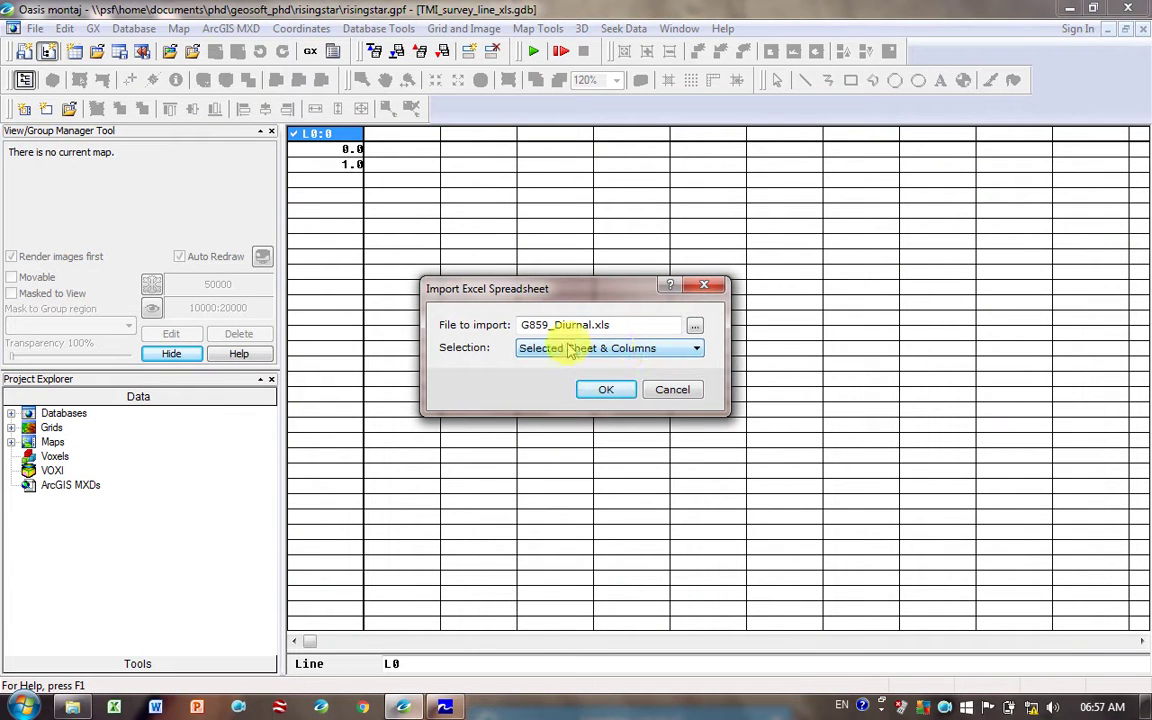
{"action": "left_click", "coordinate": [606, 390]}
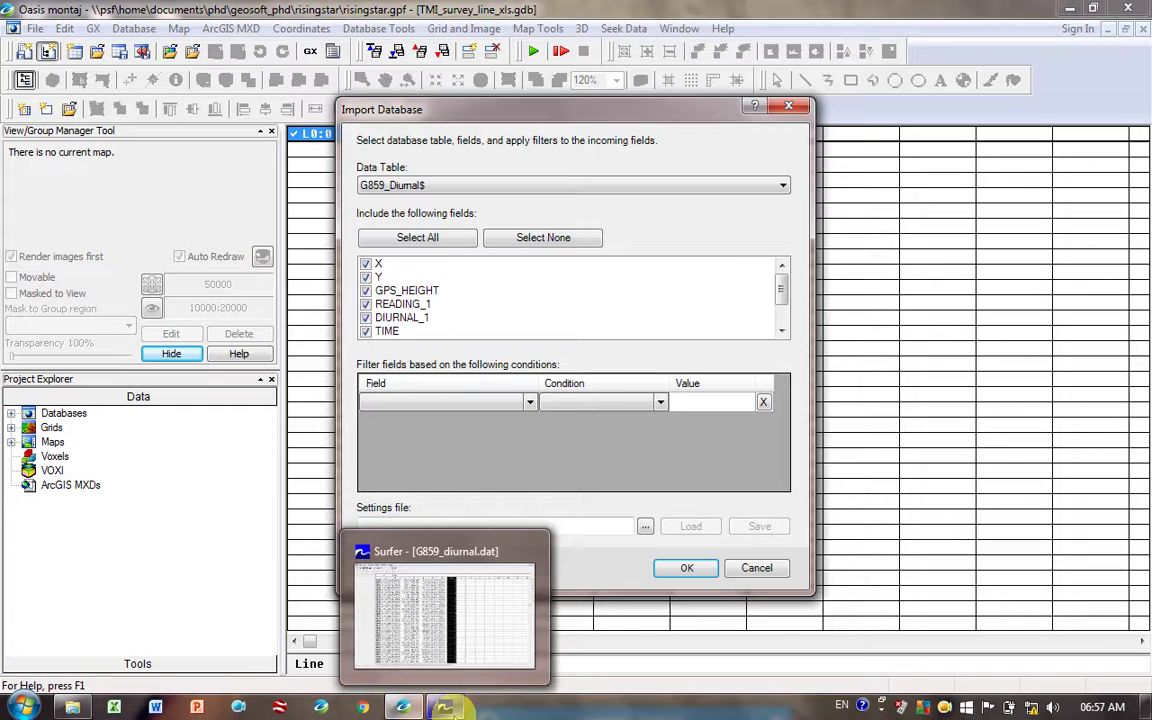
Close the Surfer G859_diurnal.dat window and scroll through the import field list
{"action": "left_click", "coordinate": [448, 707]}
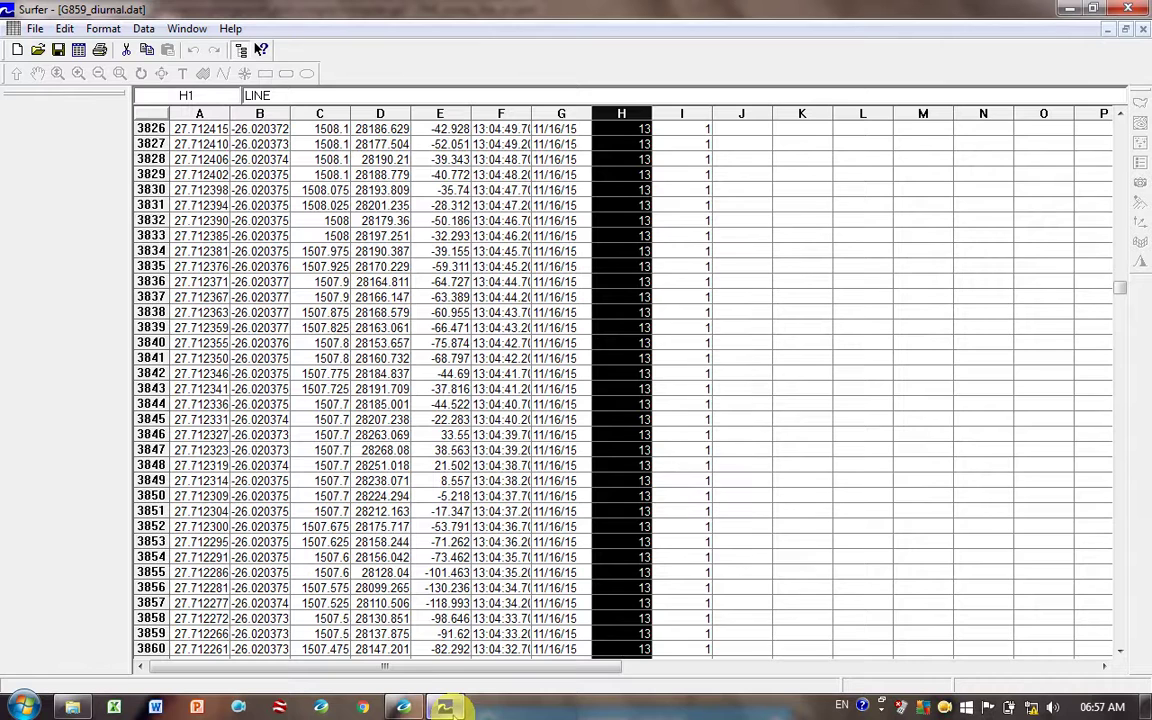
{"action": "left_click", "coordinate": [1130, 10]}
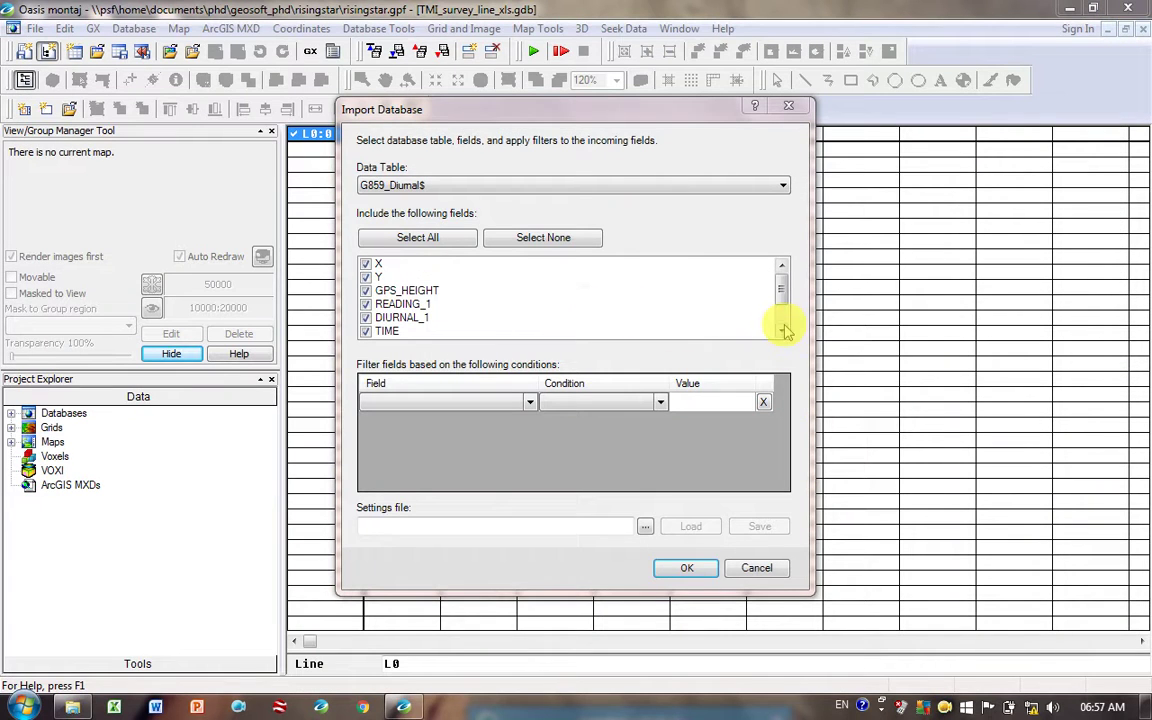
{"action": "left_click", "coordinate": [782, 331]}
{"action": "left_click", "coordinate": [782, 331]}
{"action": "left_click", "coordinate": [782, 331]}
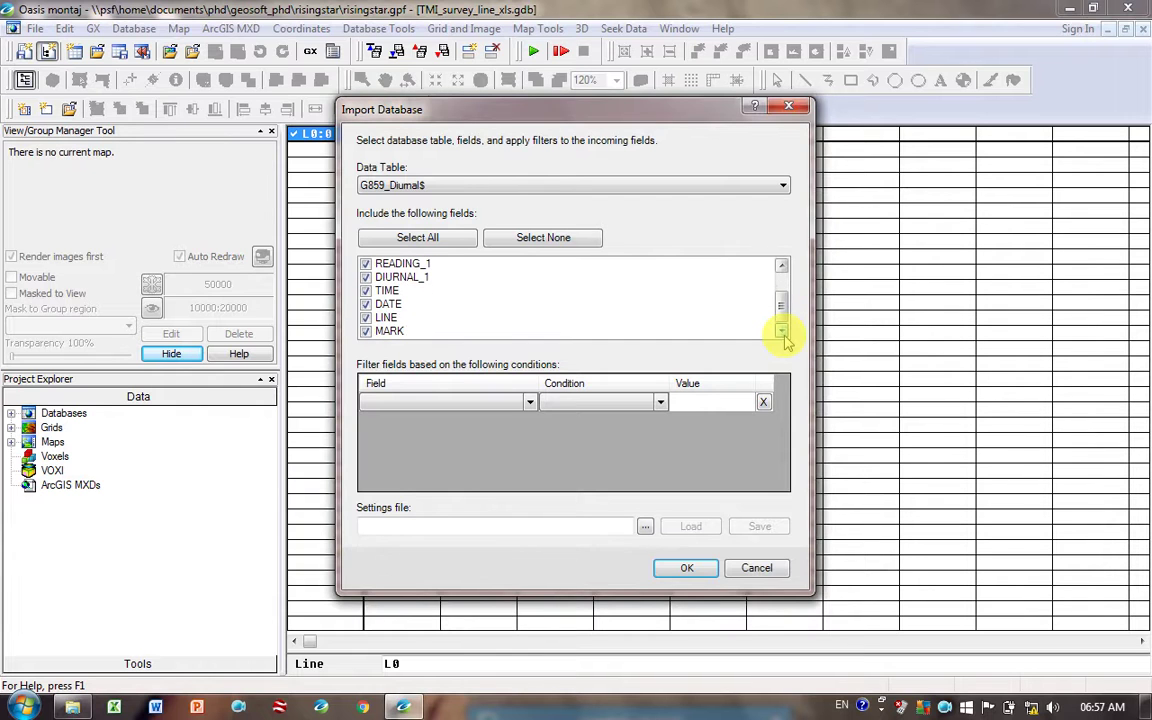
{"action": "left_click", "coordinate": [781, 265]}
{"action": "left_click", "coordinate": [781, 265]}
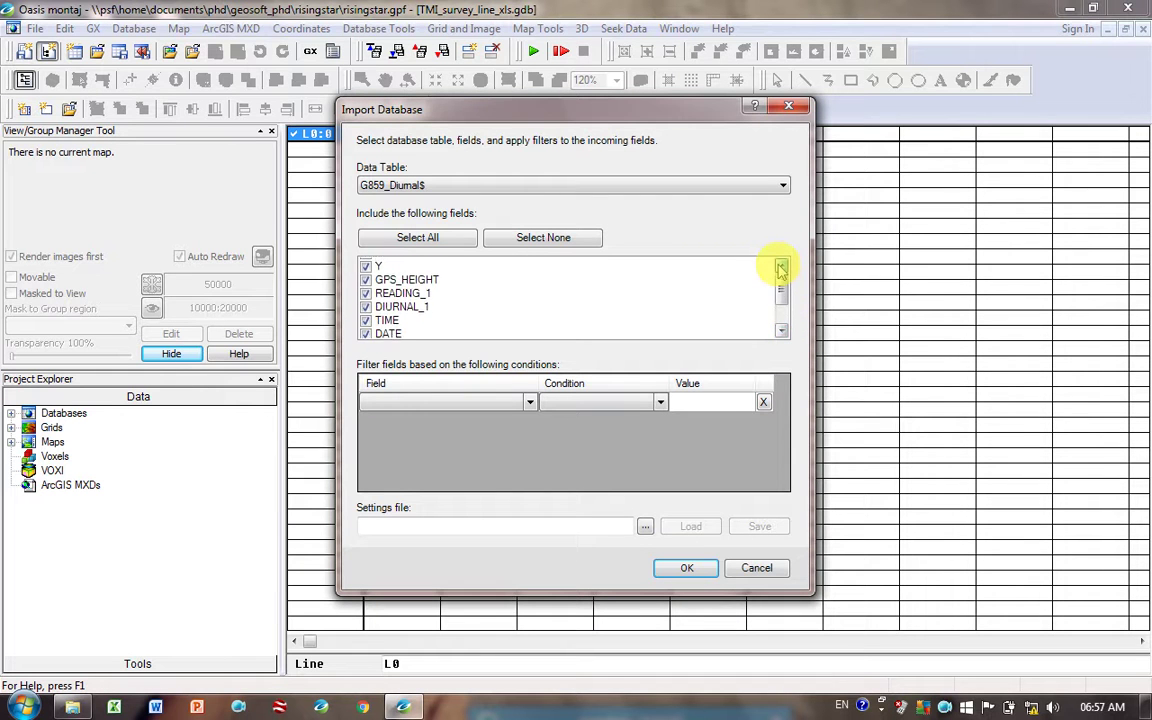
{"action": "left_click", "coordinate": [781, 265]}
Try a DATE filter condition, then clear the filter field so all data imports
{"action": "left_click", "coordinate": [528, 401]}
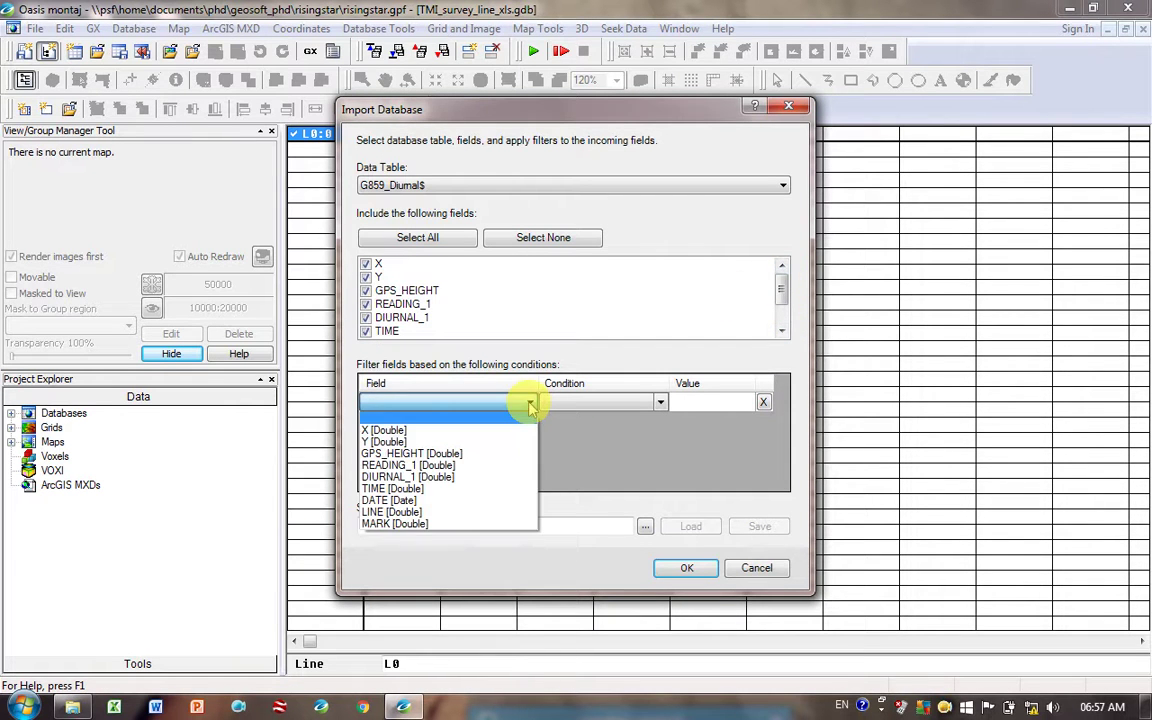
{"action": "left_click", "coordinate": [476, 501]}
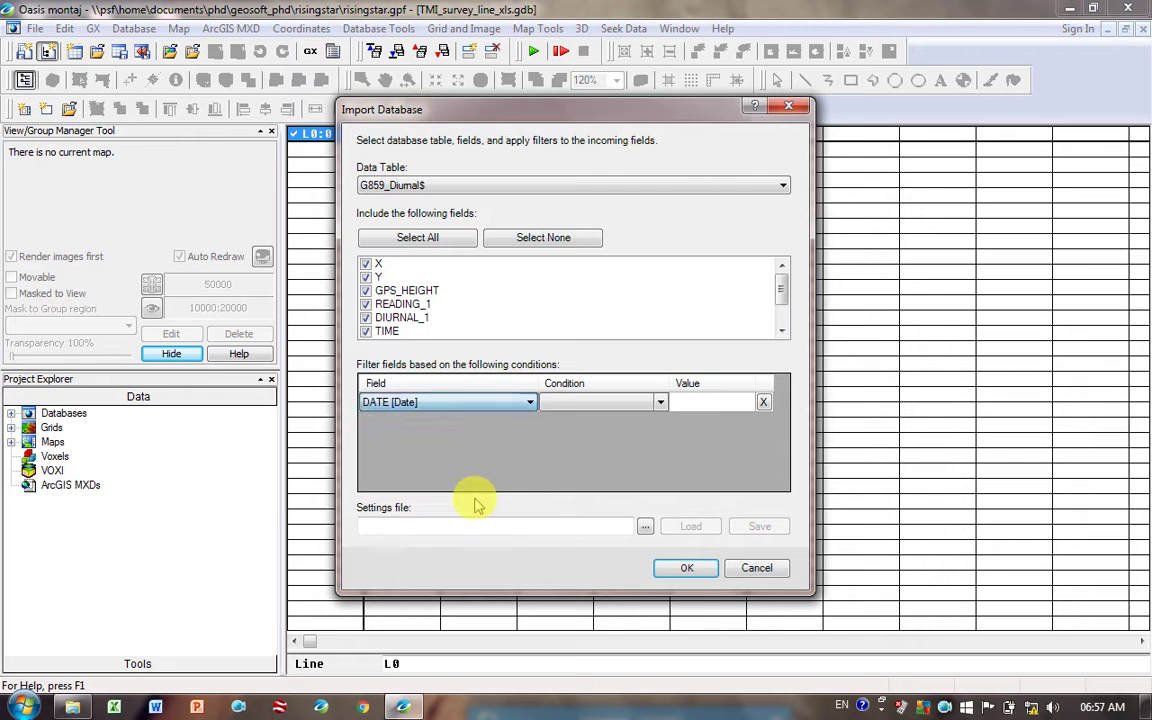
{"action": "left_click", "coordinate": [661, 403]}
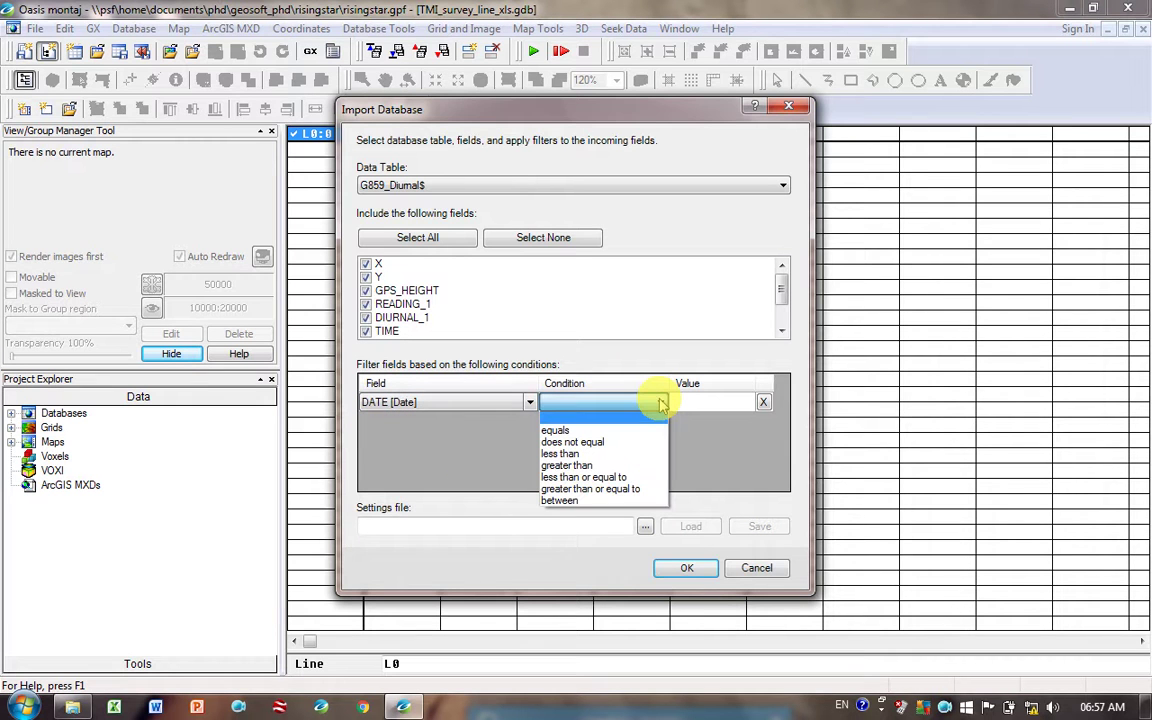
{"action": "left_click", "coordinate": [532, 402]}
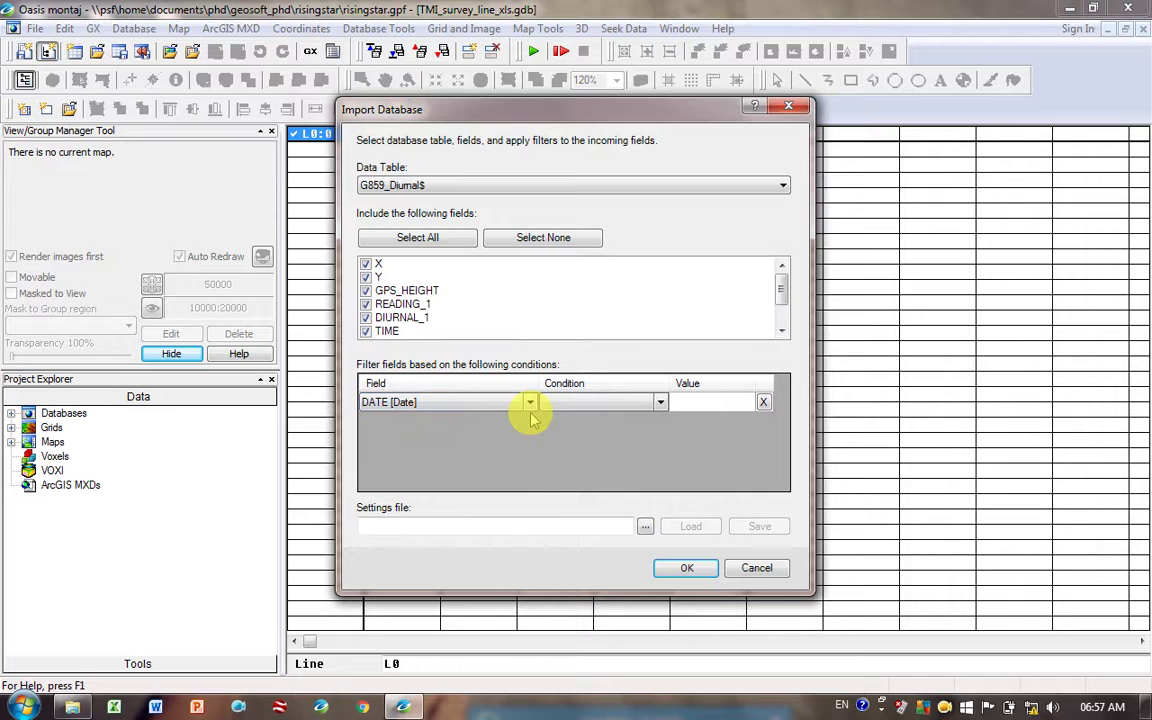
{"action": "left_click", "coordinate": [507, 421]}
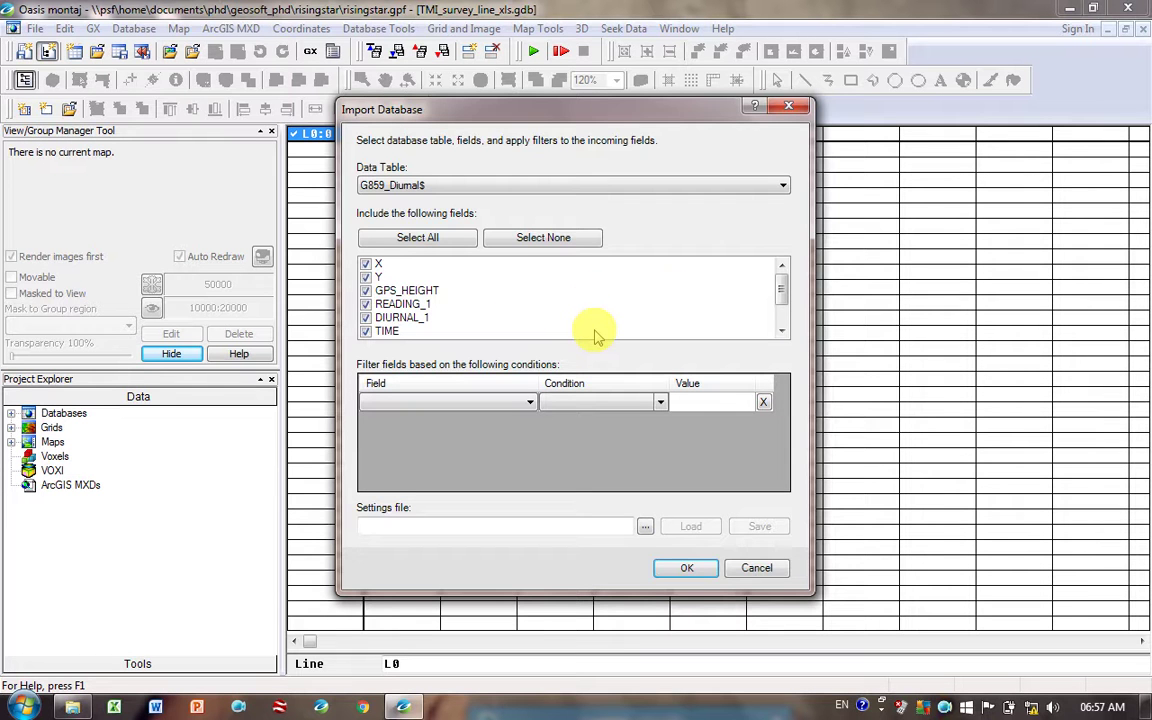
Import the G859_Diurnal data and plot the LINE channel as a profile
{"action": "left_click", "coordinate": [687, 567]}
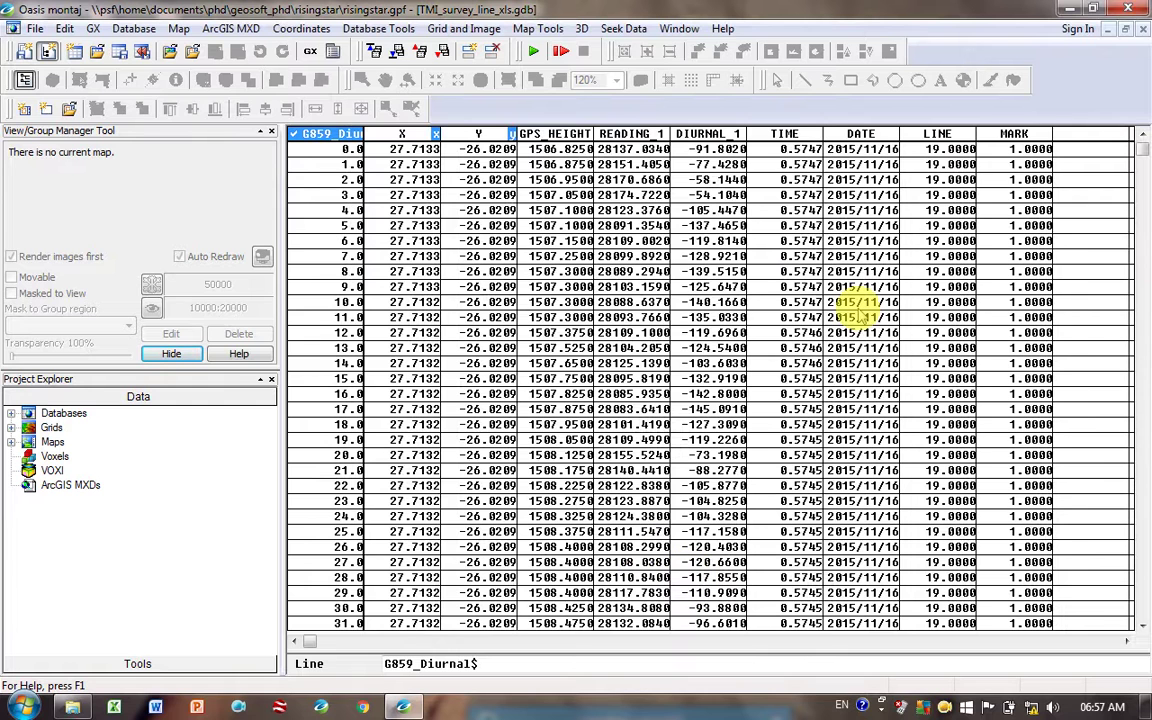
{"action": "left_click", "coordinate": [861, 136]}
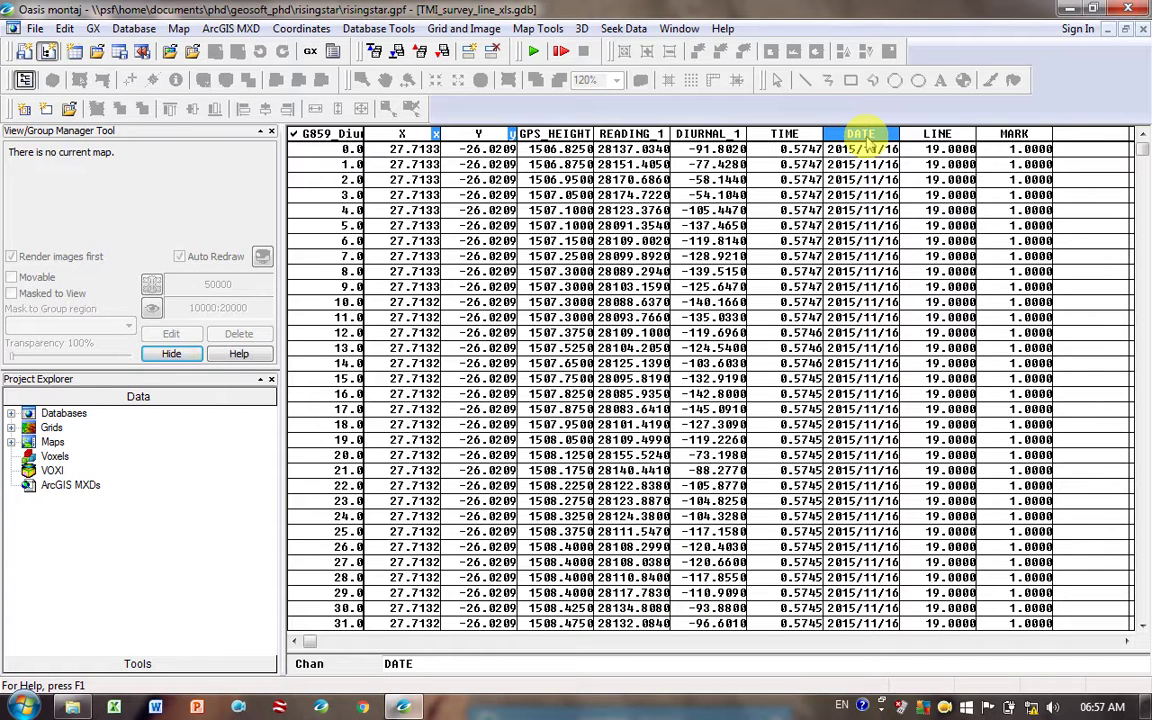
{"action": "left_click", "coordinate": [946, 135]}
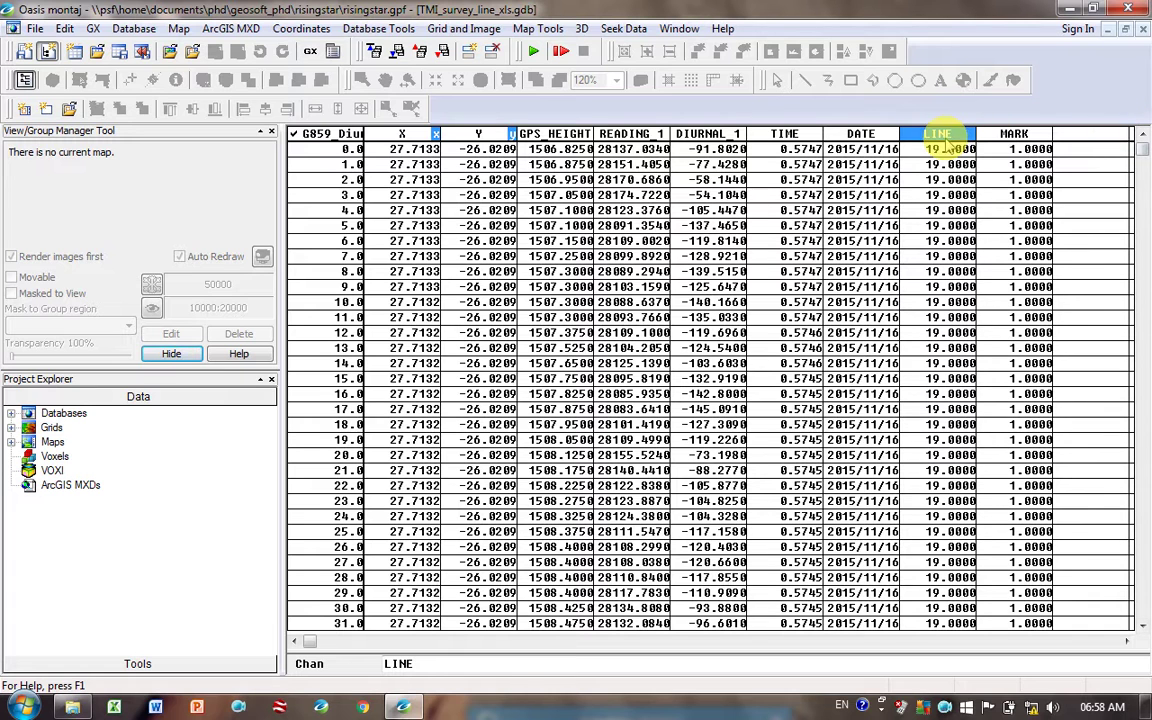
{"action": "right_click", "coordinate": [932, 141]}
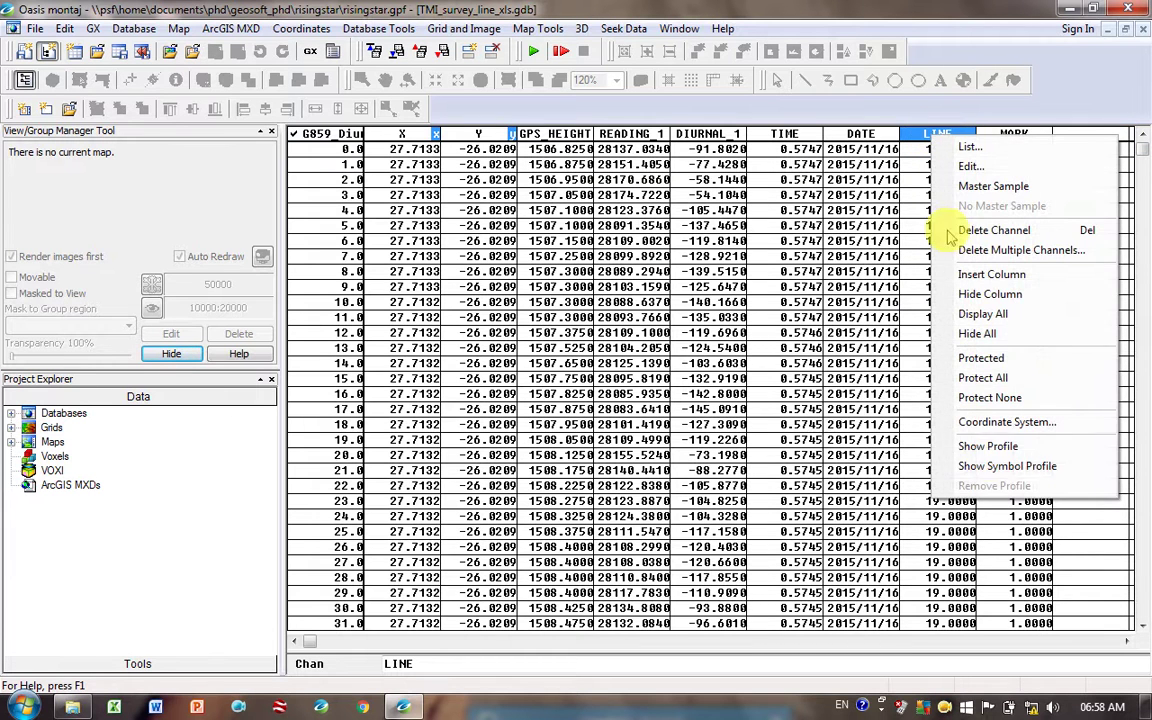
{"action": "left_click", "coordinate": [980, 442]}
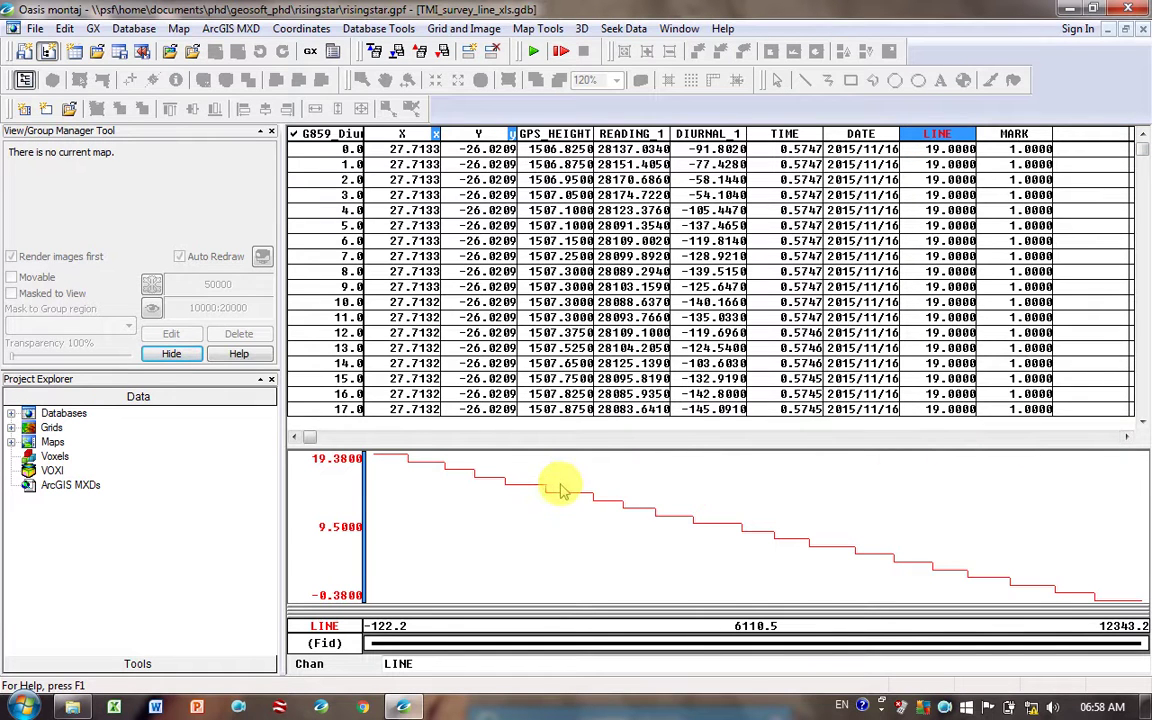
Remove the LINE profile and plot DIURNAL_1 instead, ranging -369.1037 to 428.3537
{"action": "right_click", "coordinate": [948, 139]}
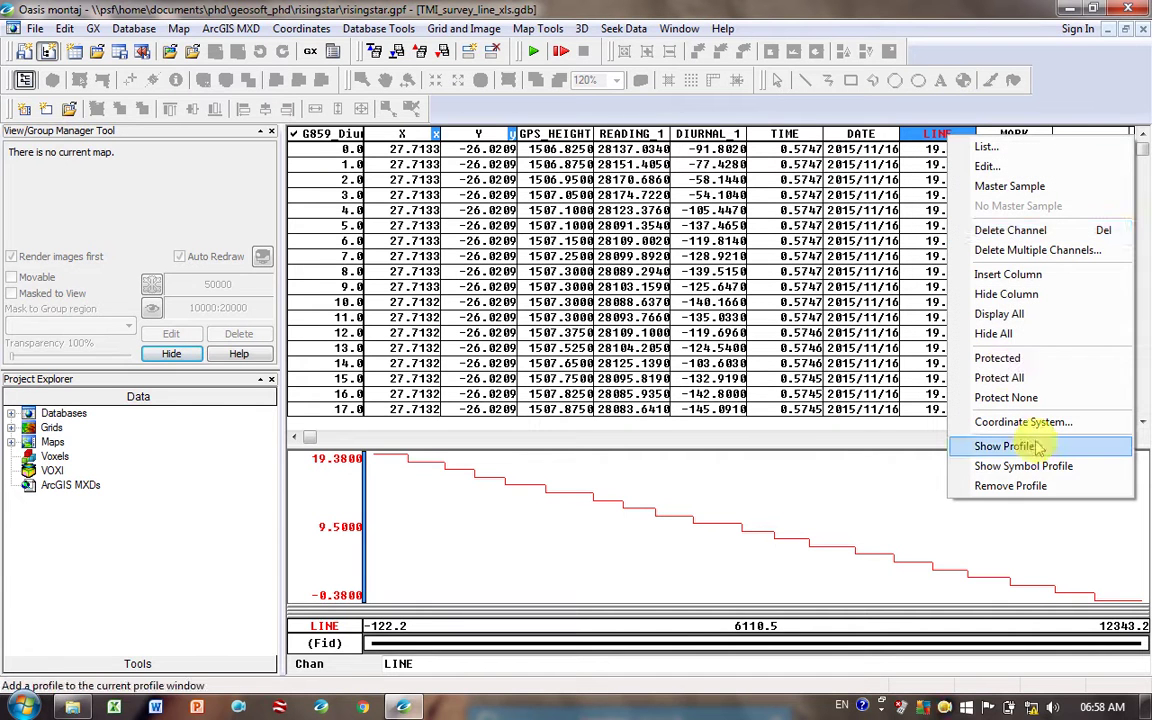
{"action": "left_click", "coordinate": [1012, 485]}
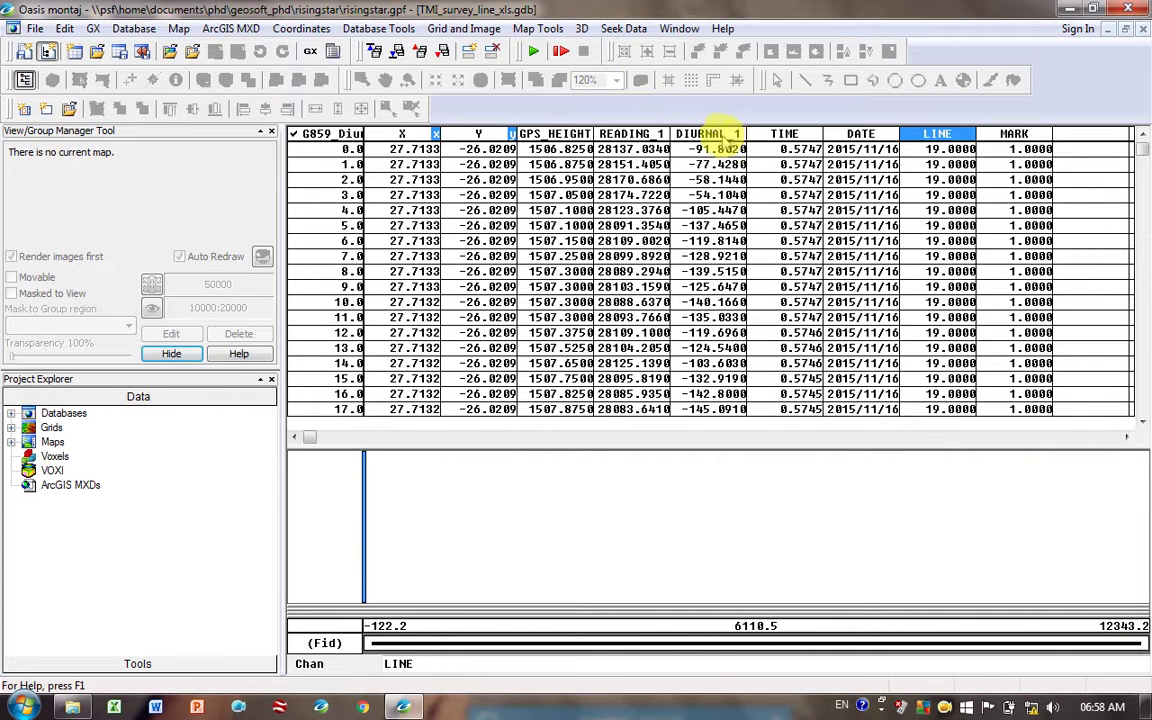
{"action": "left_click", "coordinate": [719, 135]}
{"action": "right_click", "coordinate": [719, 135]}
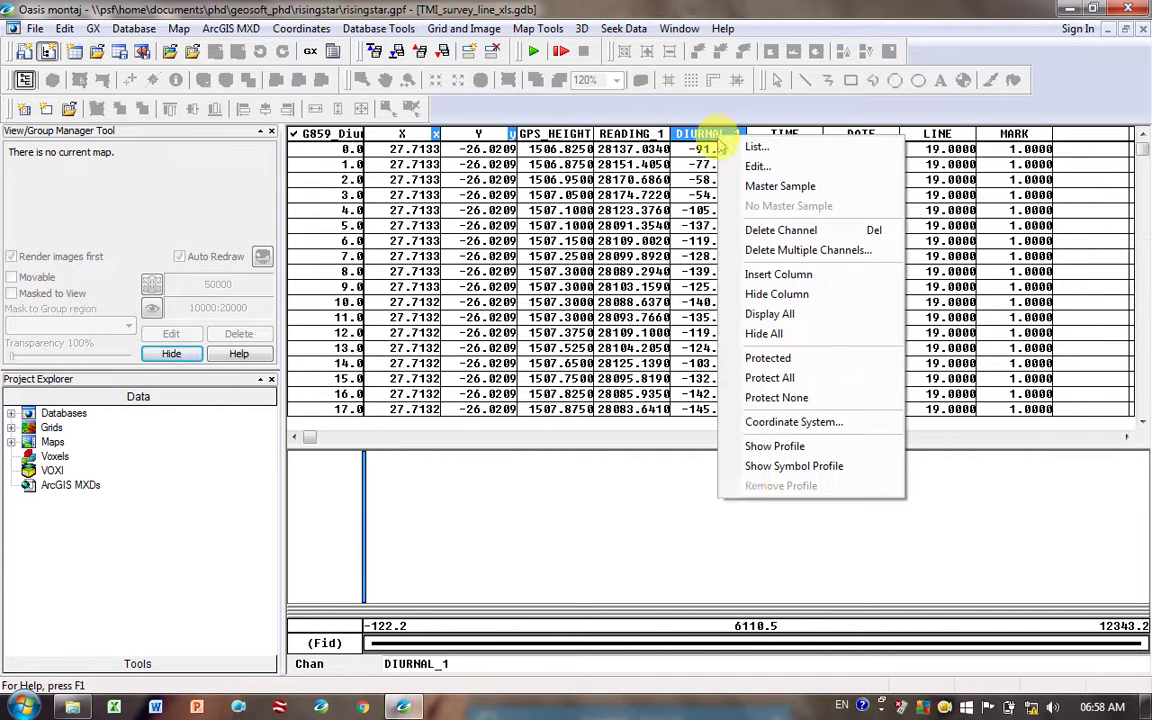
{"action": "left_click", "coordinate": [765, 443]}
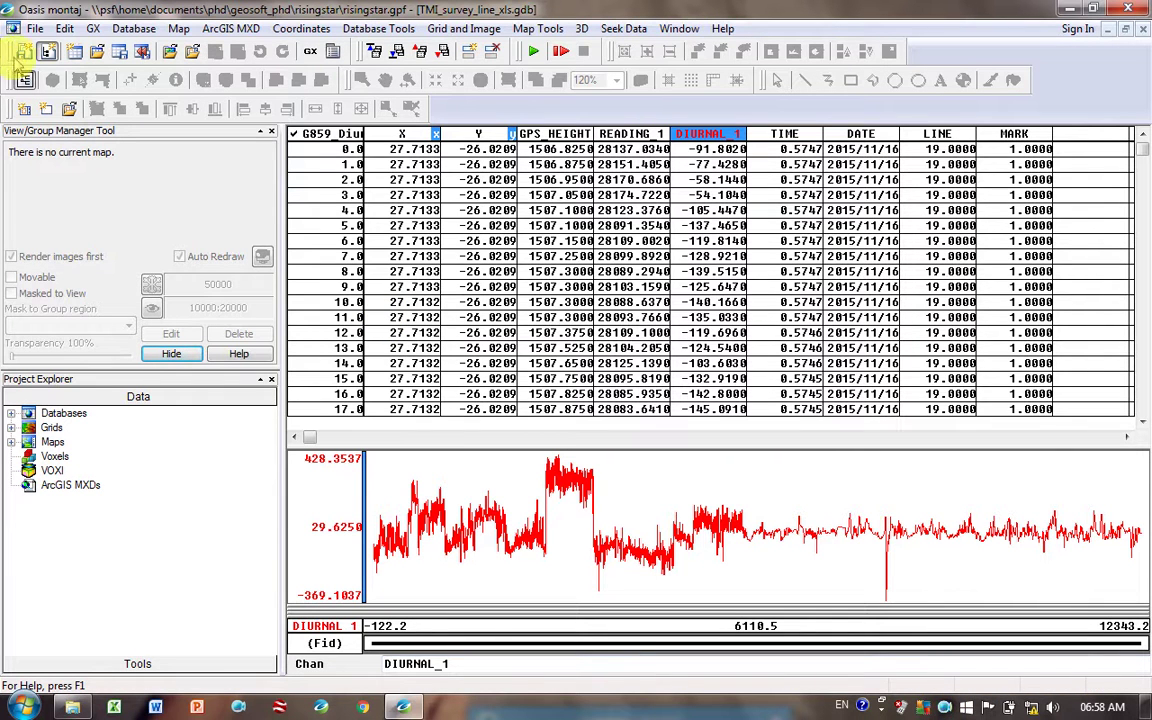
Save the project and close the TMI_survey_line_xls.gdb database window
{"action": "left_click", "coordinate": [22, 55]}
{"action": "left_click", "coordinate": [1143, 29]}
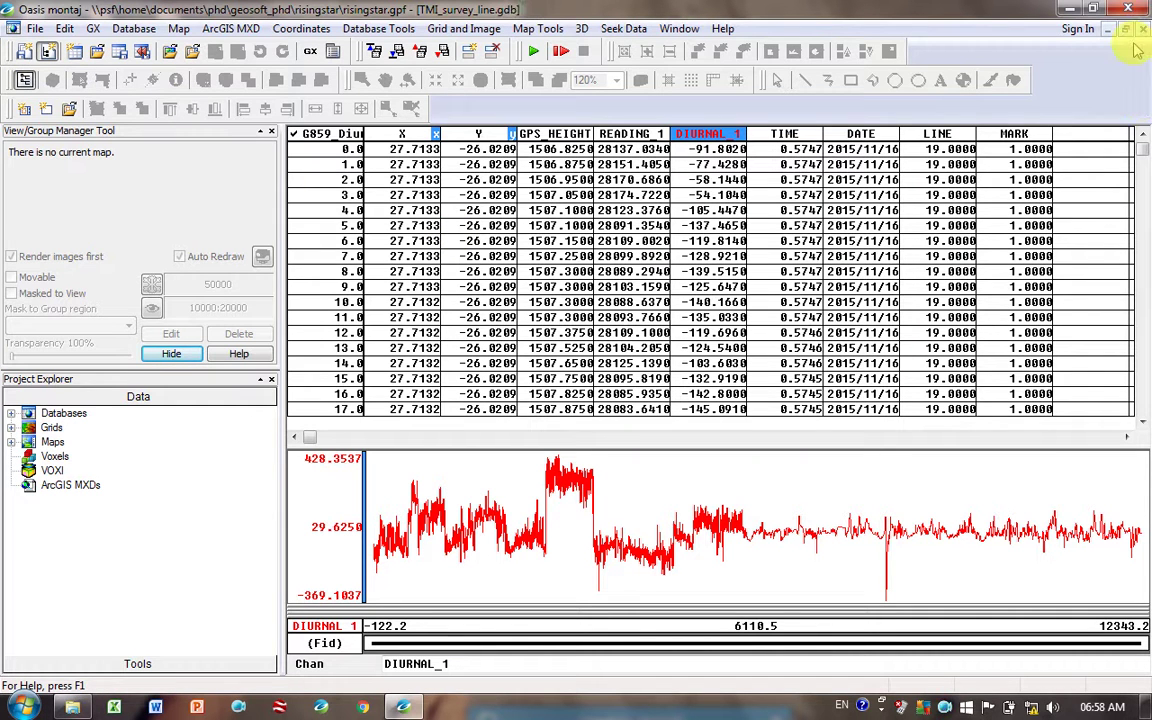
{"action": "left_click", "coordinate": [950, 703]}
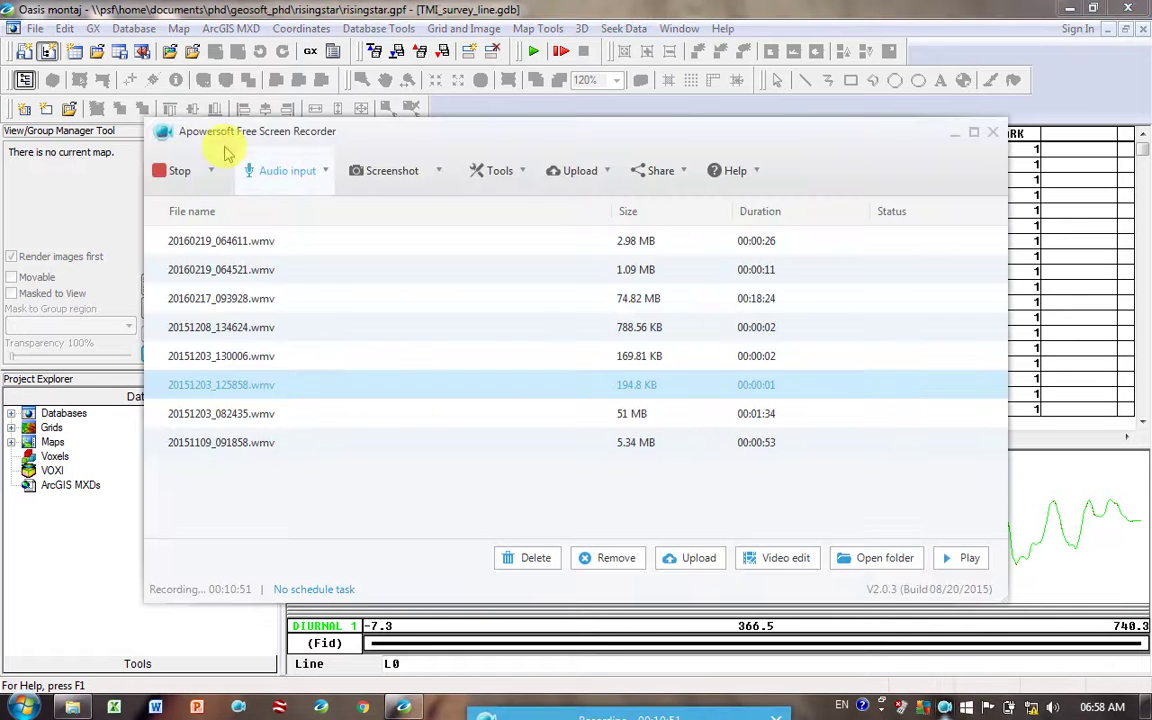